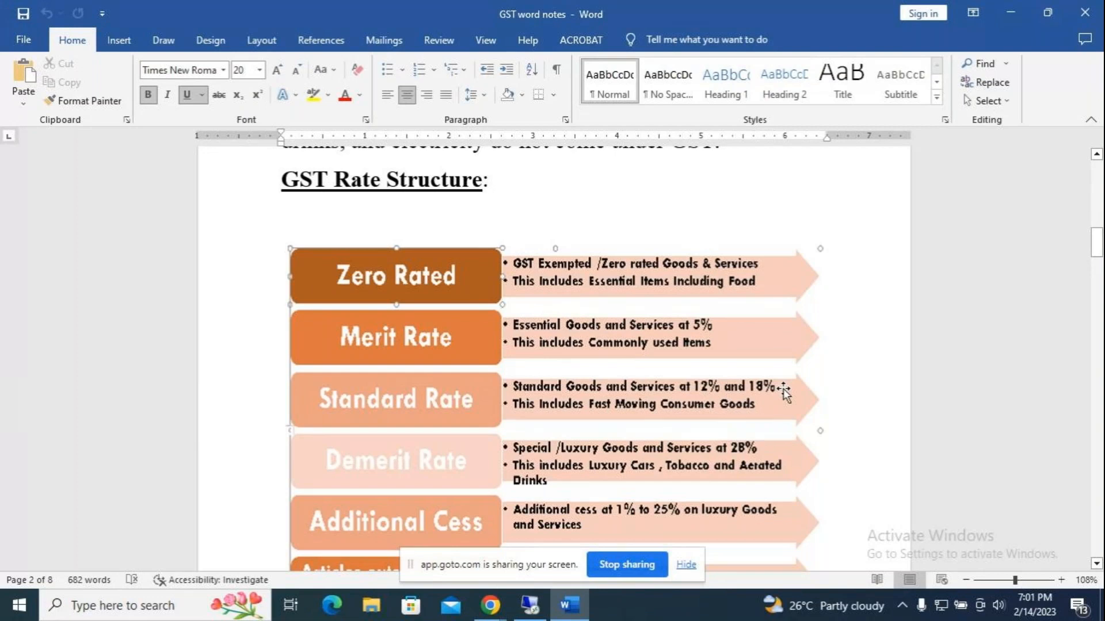
Review the GST rate structure, the GST registration number layout and the GST activation procedure in the Word notes.
scroll(785, 393, "down", 1)
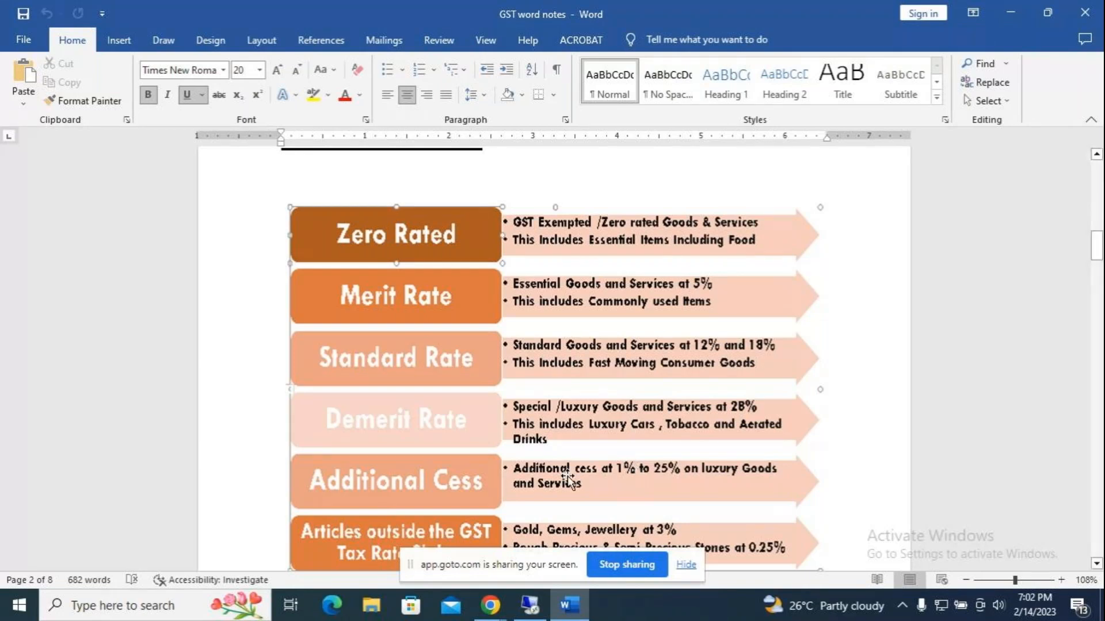
scroll(570, 476, "down", 1)
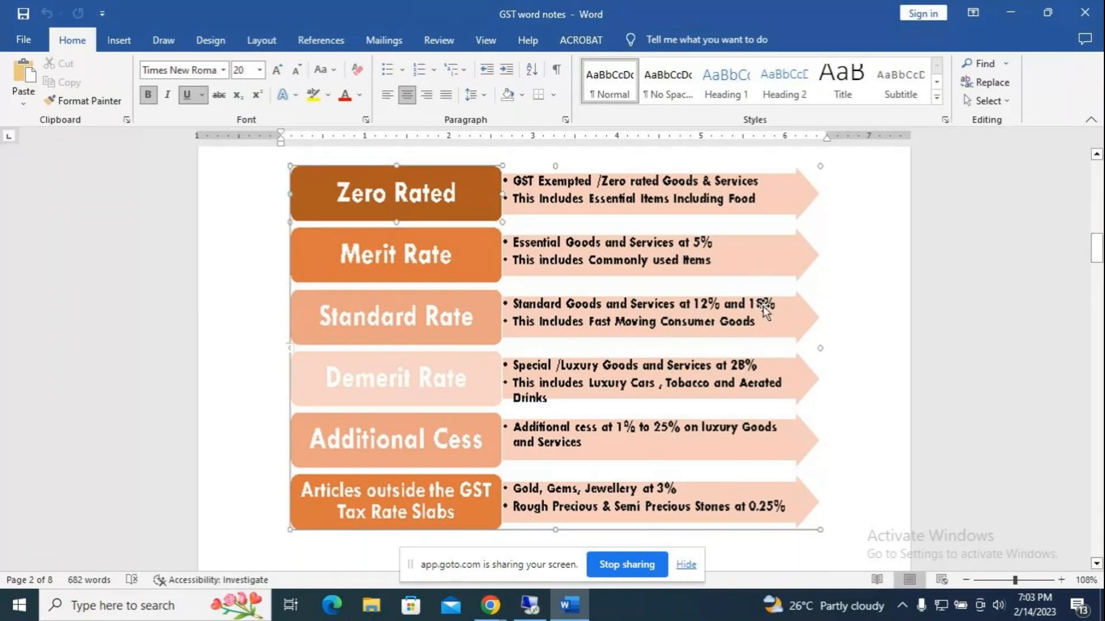
scroll(762, 306, "down", 3)
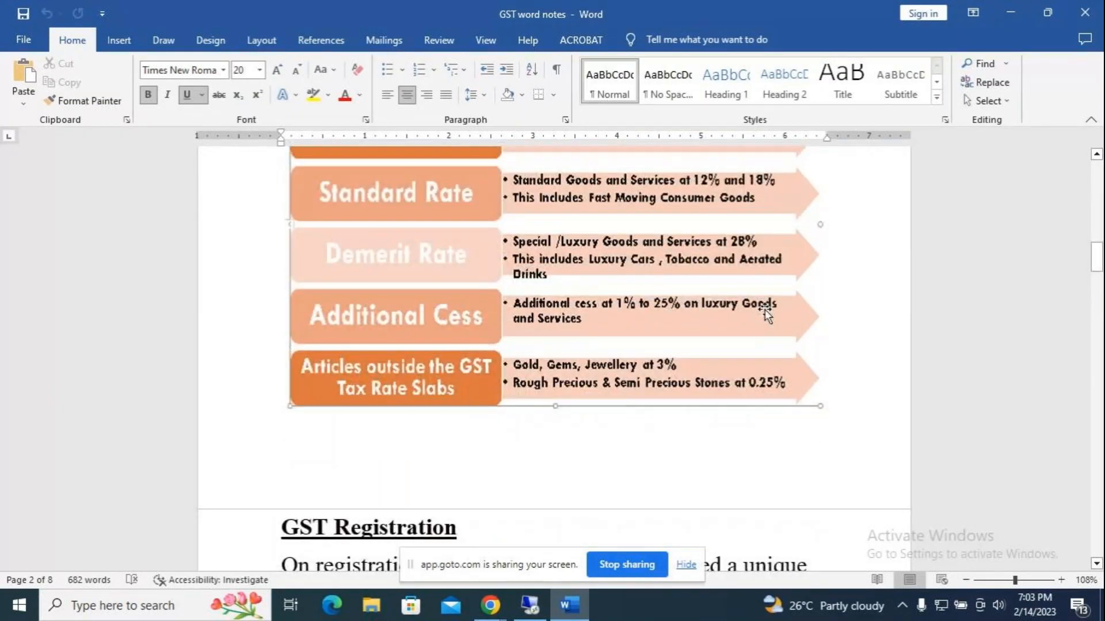
scroll(765, 313, "up", 3)
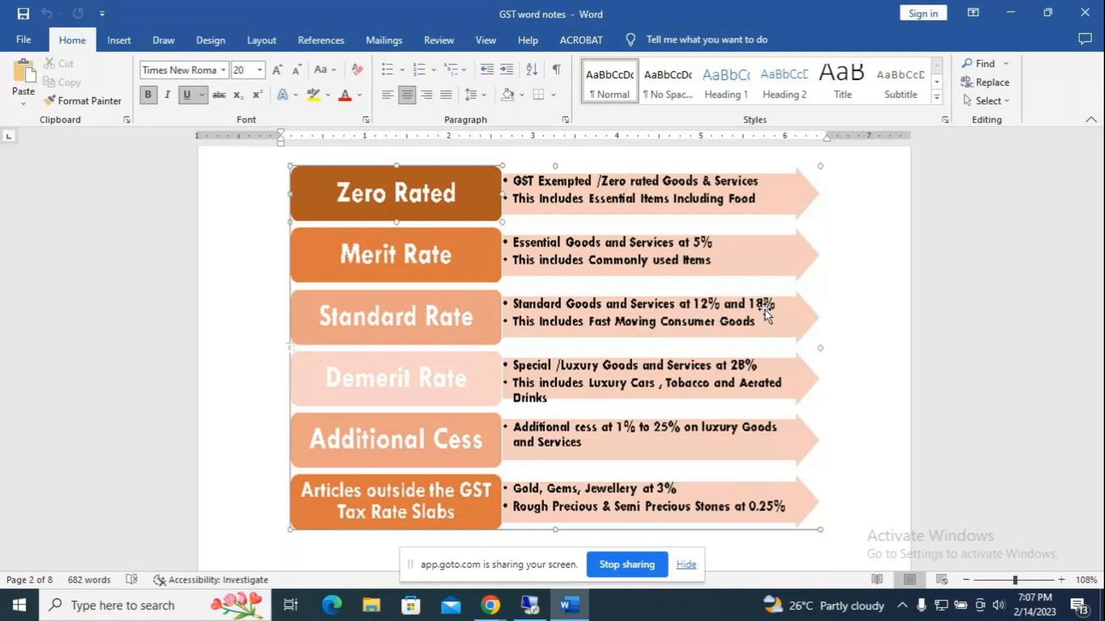
scroll(809, 276, "down", 5)
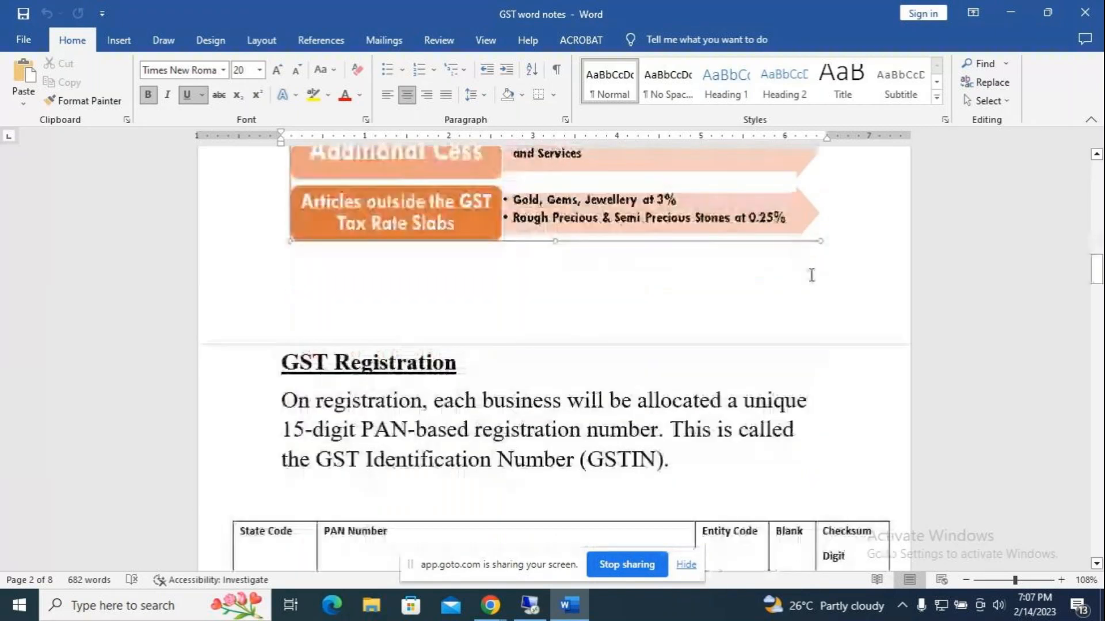
scroll(811, 275, "down", 5)
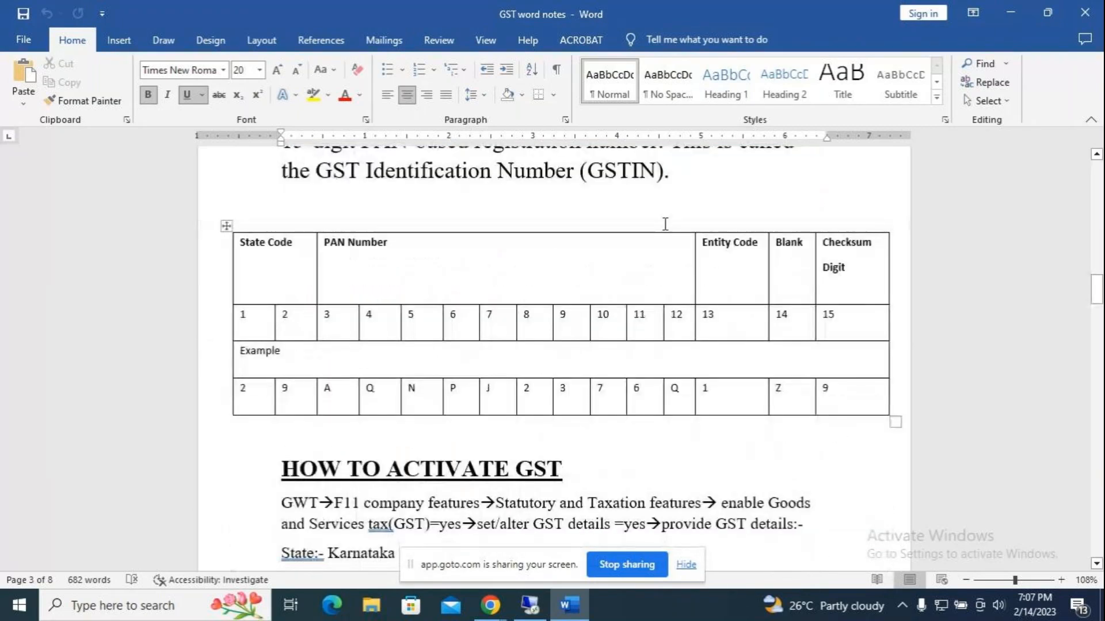
scroll(665, 230, "down", 3)
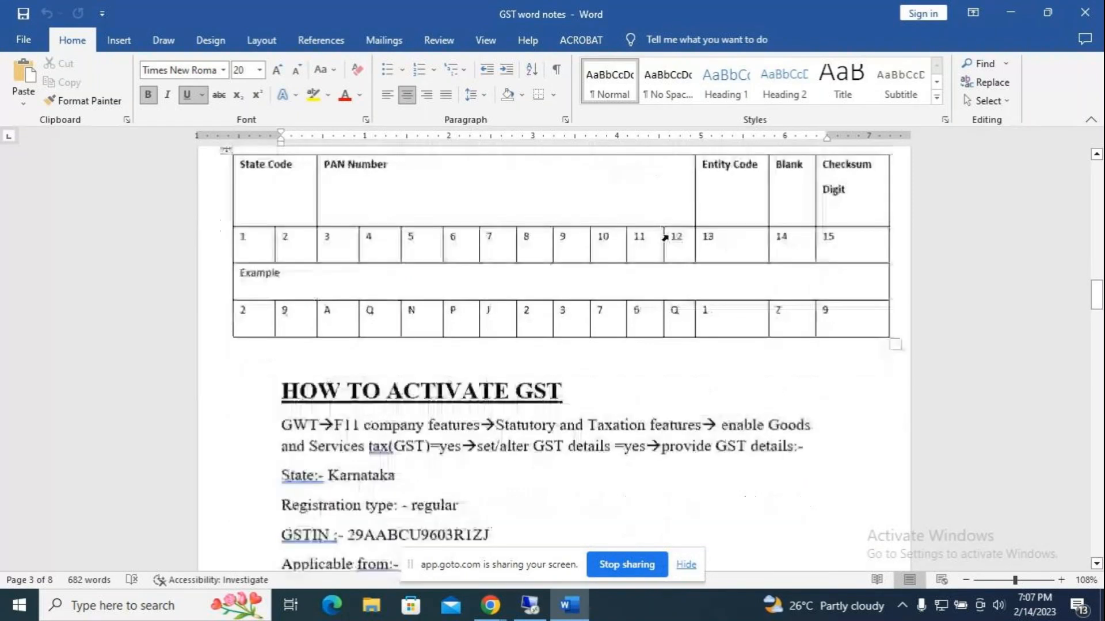
scroll(666, 236, "down", 2)
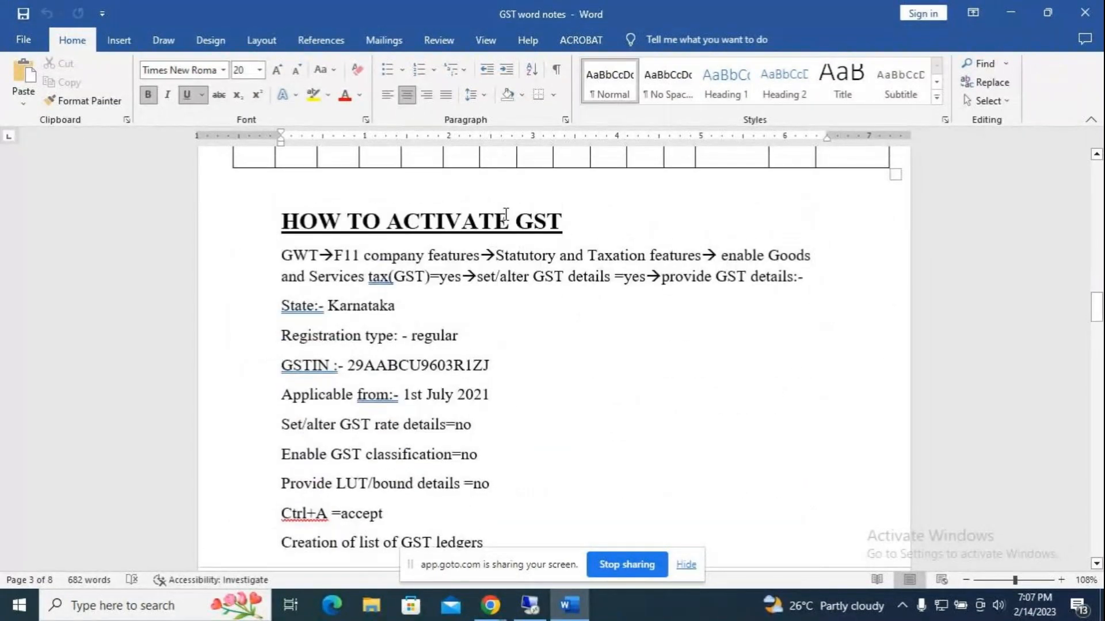
scroll(510, 220, "down", 1)
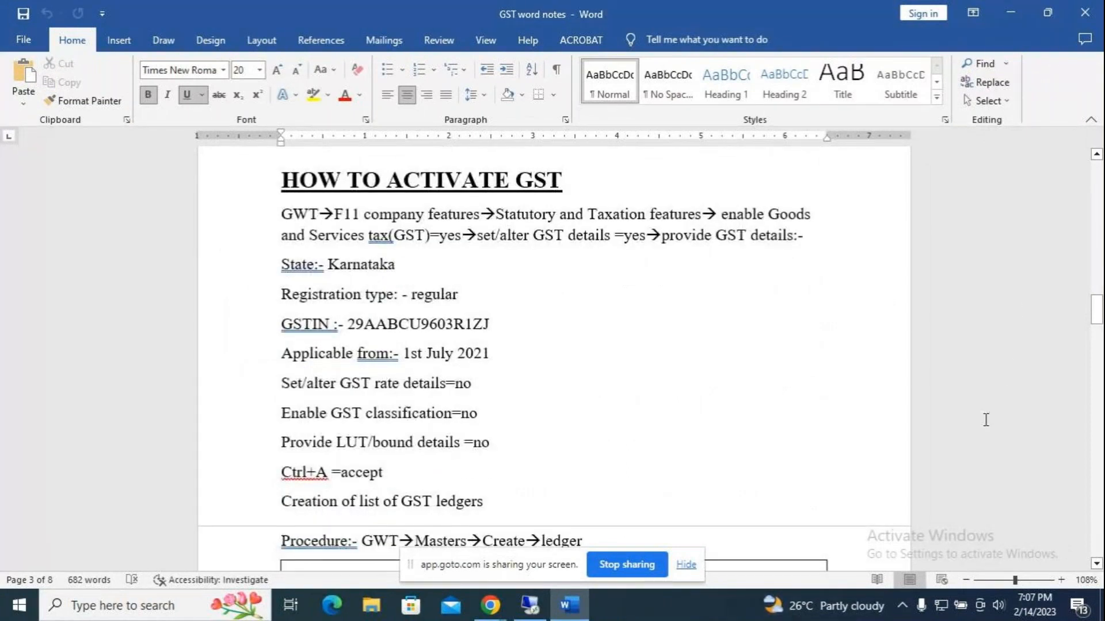
Switch to TallyPrime, continue in educational mode and open the company MCC GST Trading Co.,.
left_click(1013, 12)
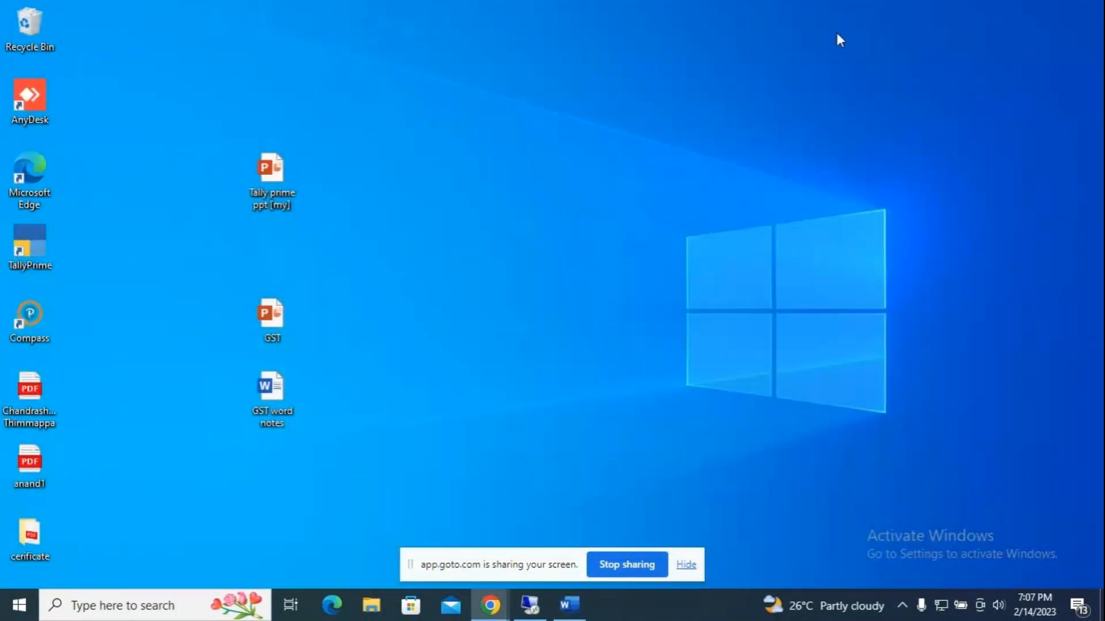
double_click(29, 256)
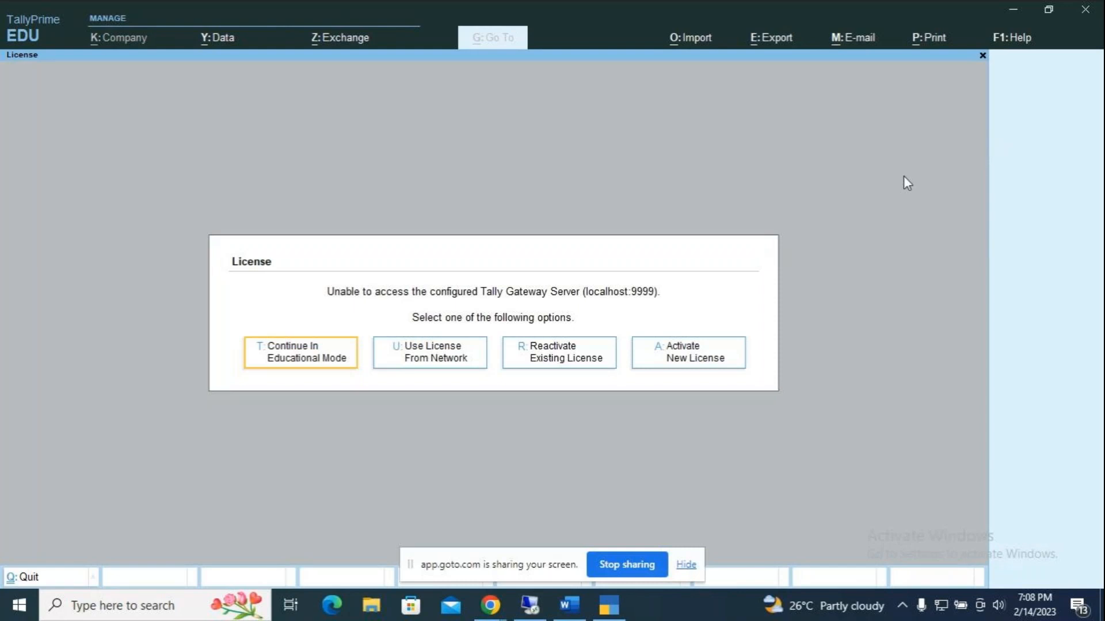
left_click(274, 348)
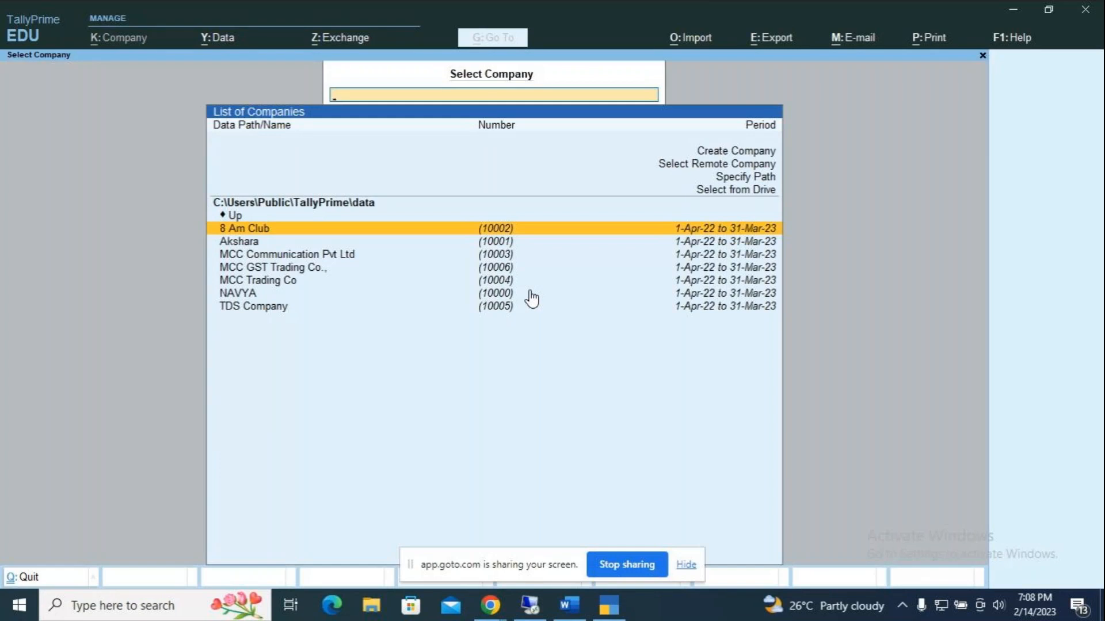
key("Down")
key("Down")
key("Down")
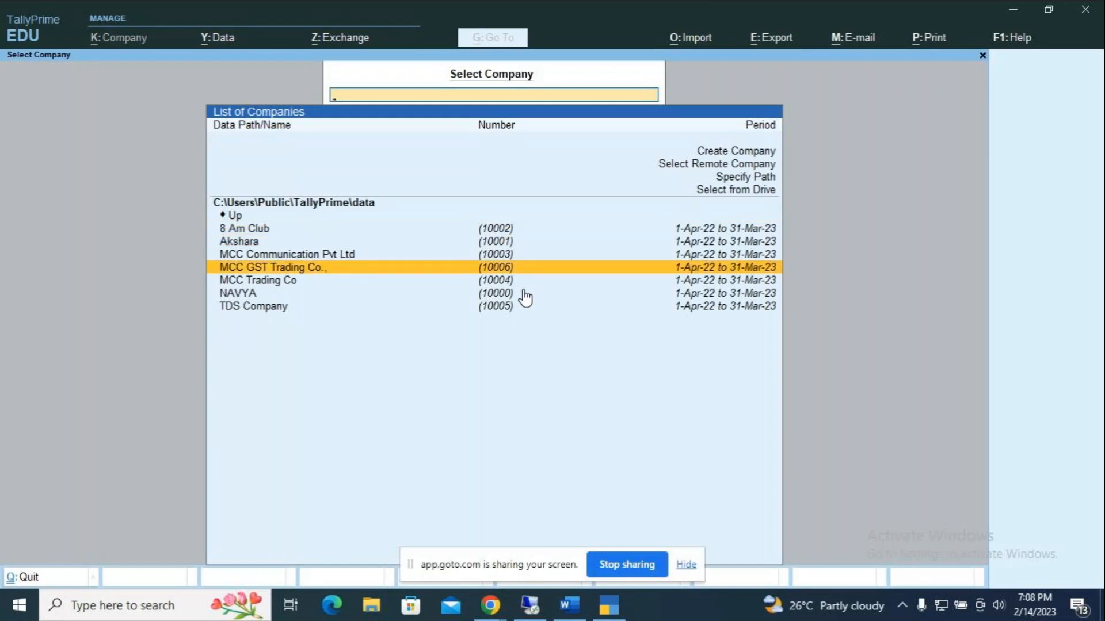
key("Return")
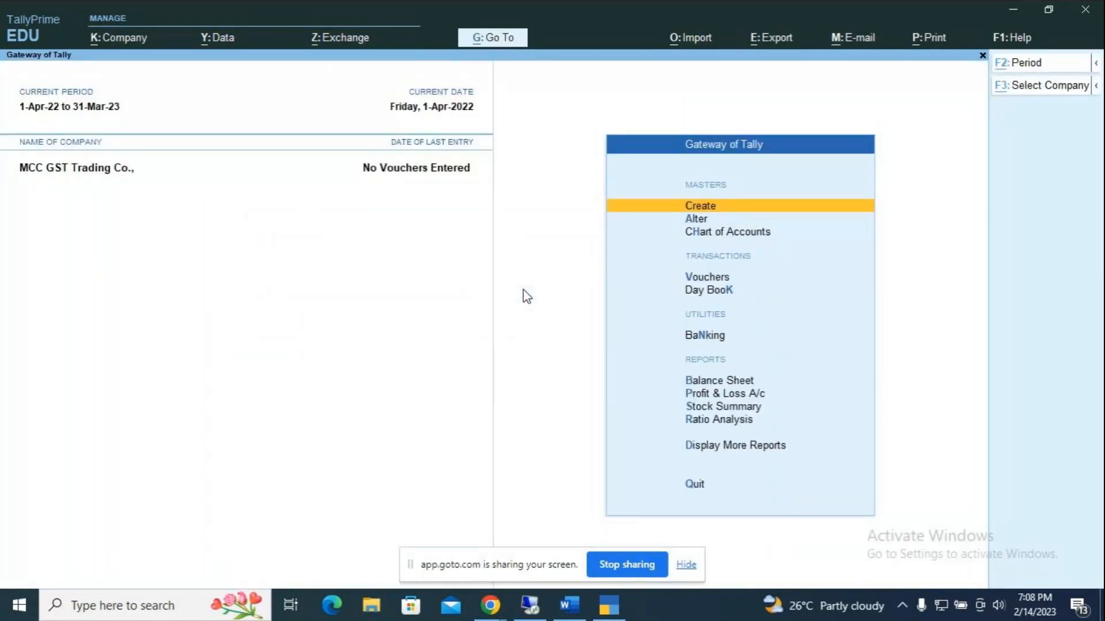
Delete the open company MCC GST Trading Co., from its alteration form.
key("alt+k")
key("Return")
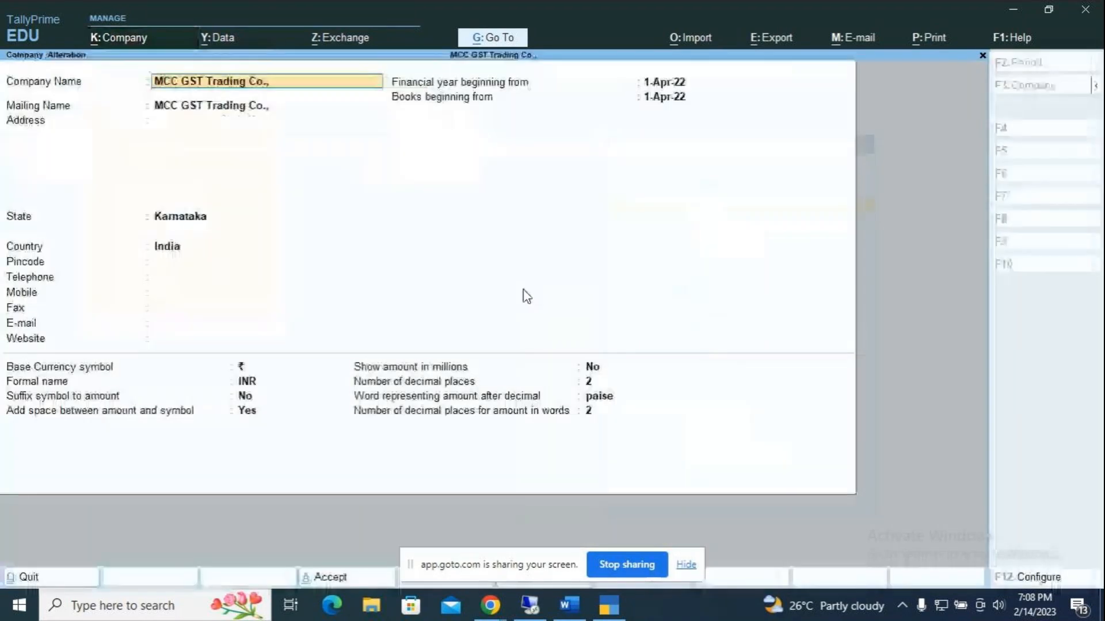
key("alt+d")
key("Return")
key("Return")
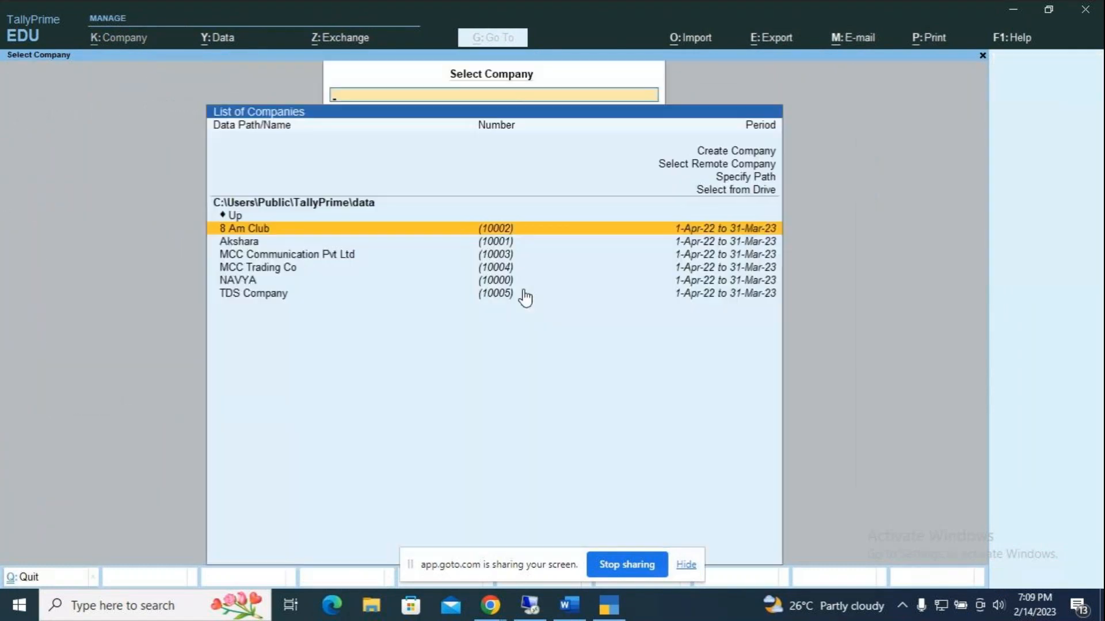
Start a new company and enter MCC GST Trading Co., as its company name and mailing name.
key("Up")
key("Up")
key("Up")
key("Up")
key("Up")
key("Return")
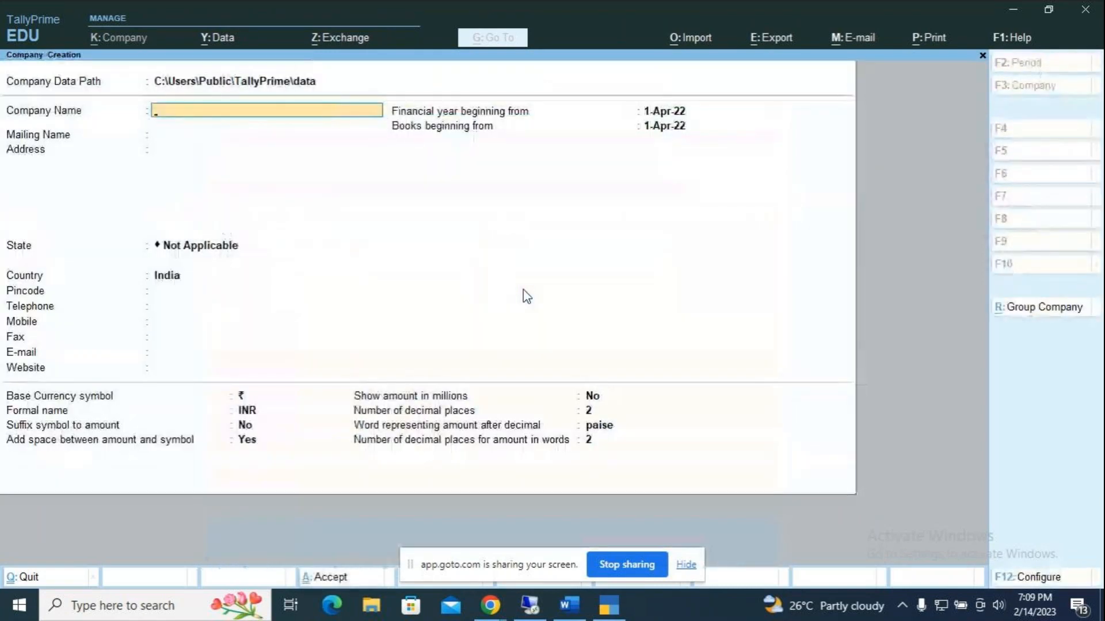
type("M")
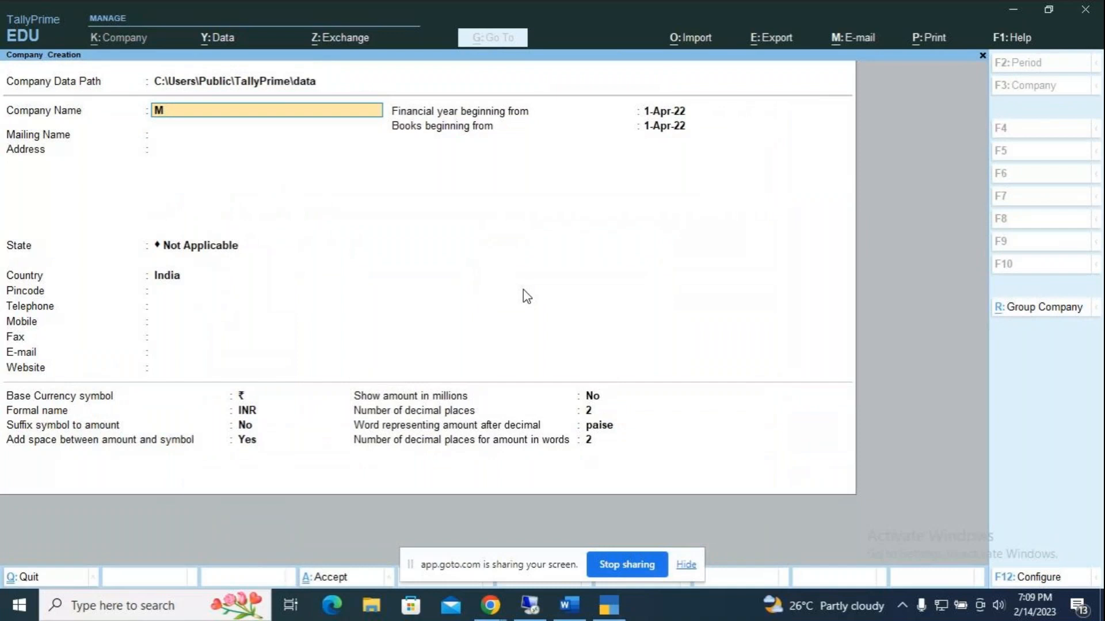
type("CC GST Trading Co.,")
key("Return")
key("Return")
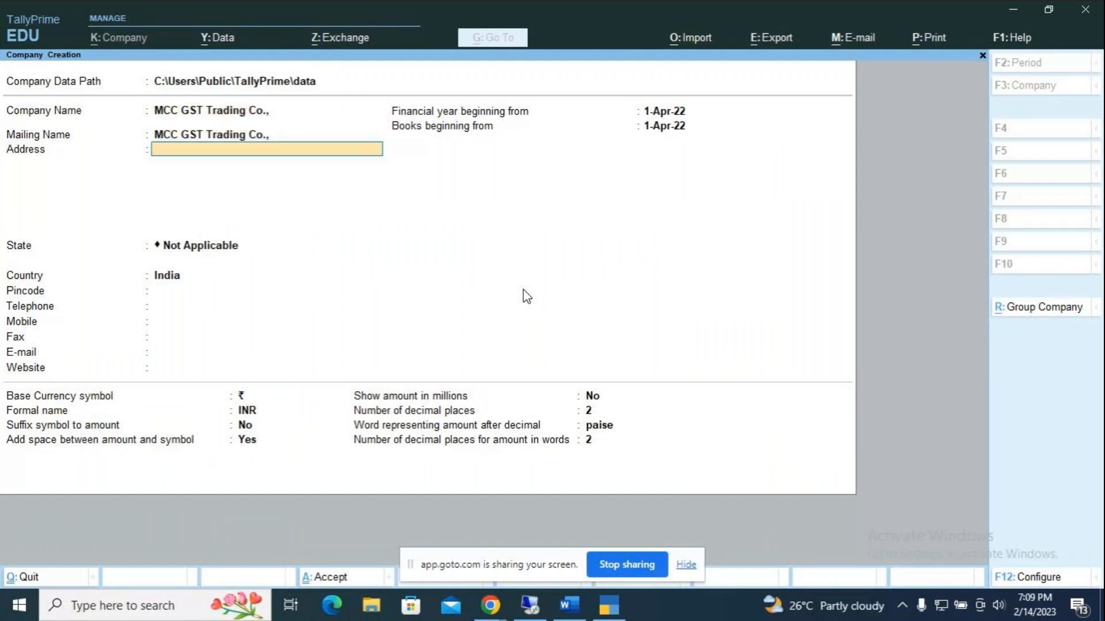
Set the company's state to Karnataka, then save it and select the Enable Goods and Services Tax (GST) feature.
key("Return")
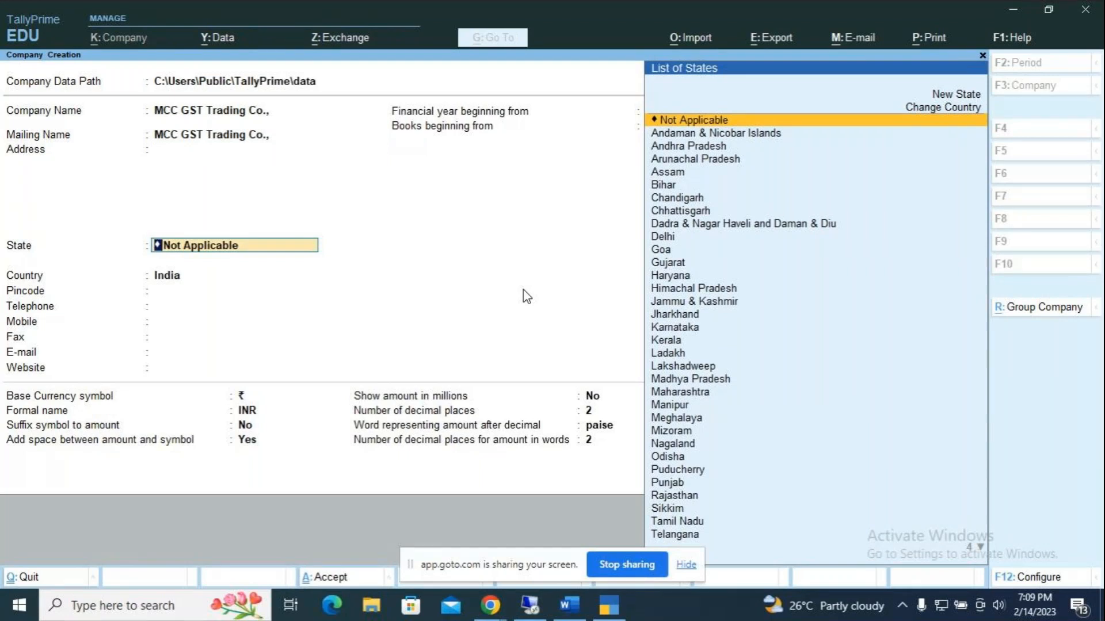
type("Kar")
key("Return")
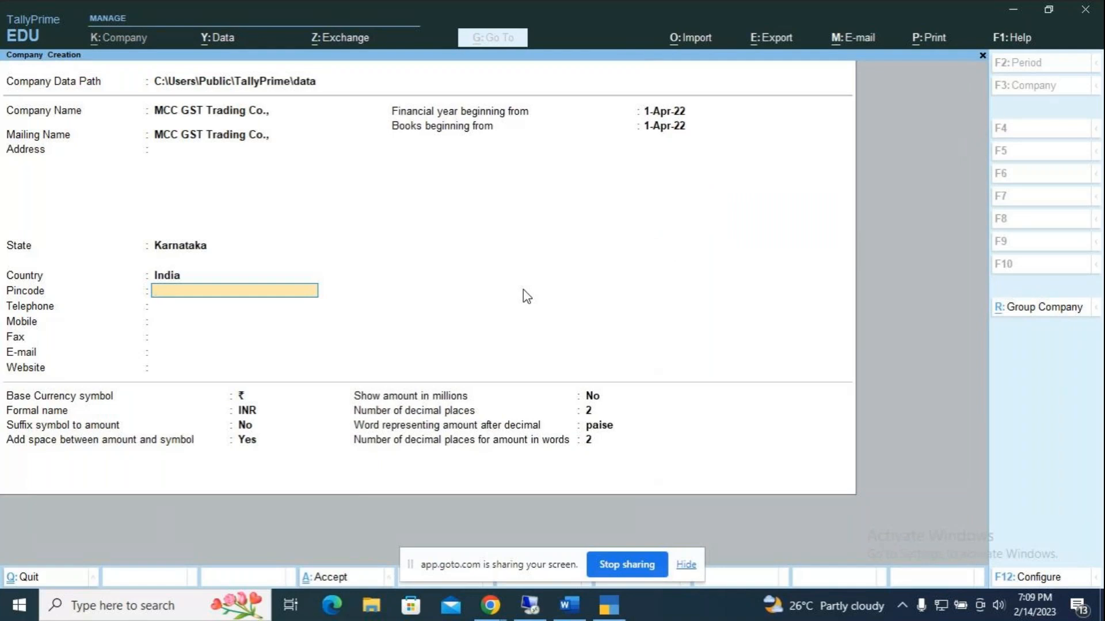
key("Return")
key("Return")
key("Return")
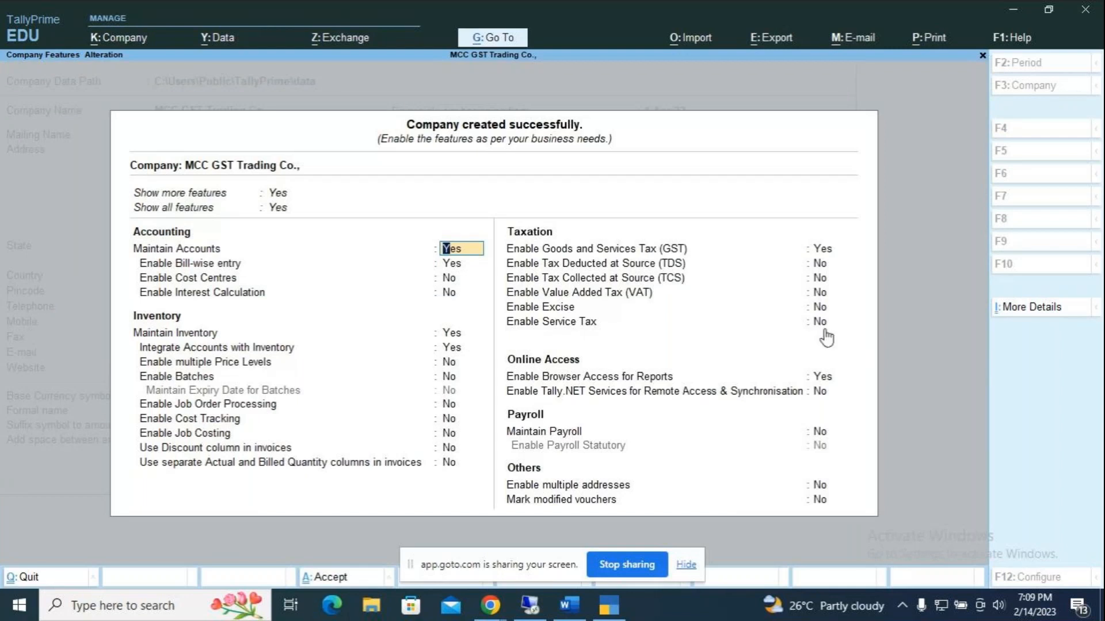
left_click(796, 255)
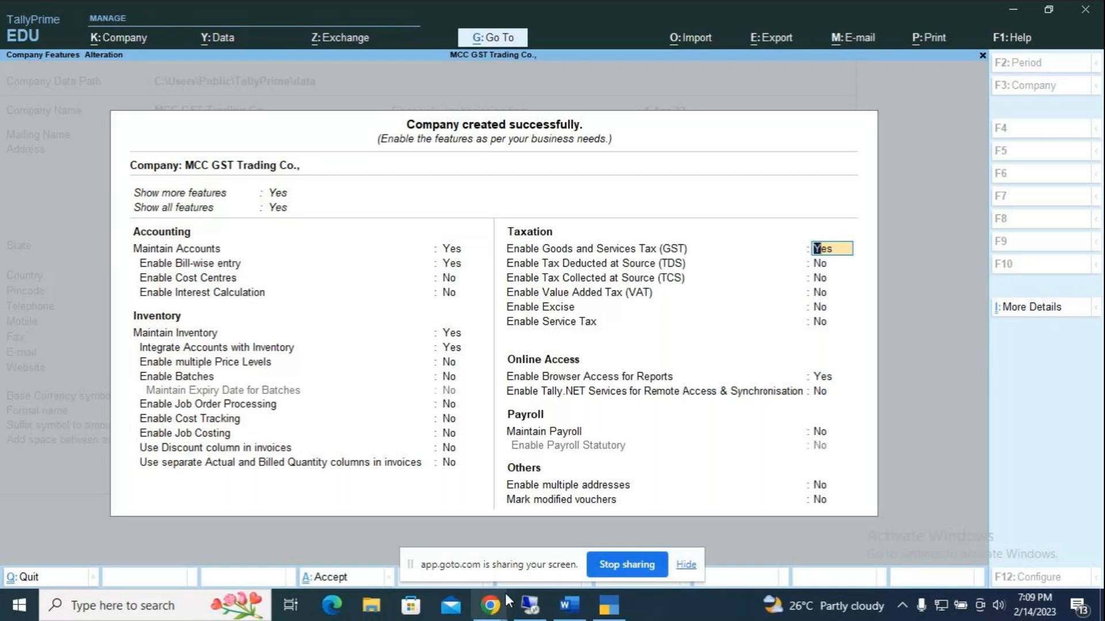
Switch to Chrome, search Google for "nict computer education karnataka gst number" and select the GST number in the Tikshare result.
mouse_move(492, 607)
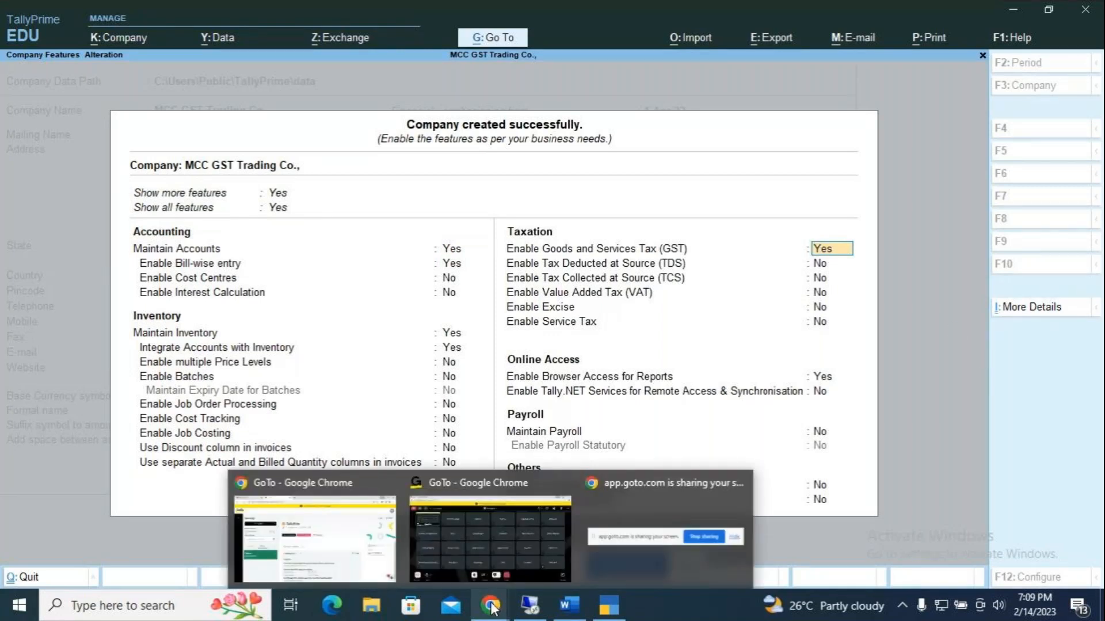
left_click(494, 608)
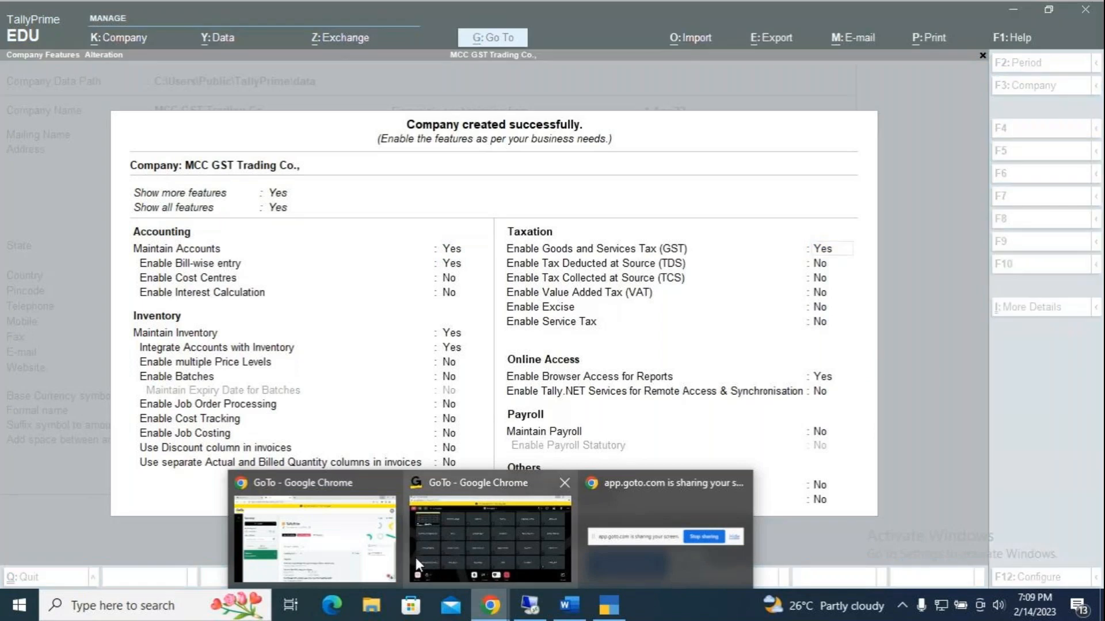
left_click(352, 483)
left_click(409, 15)
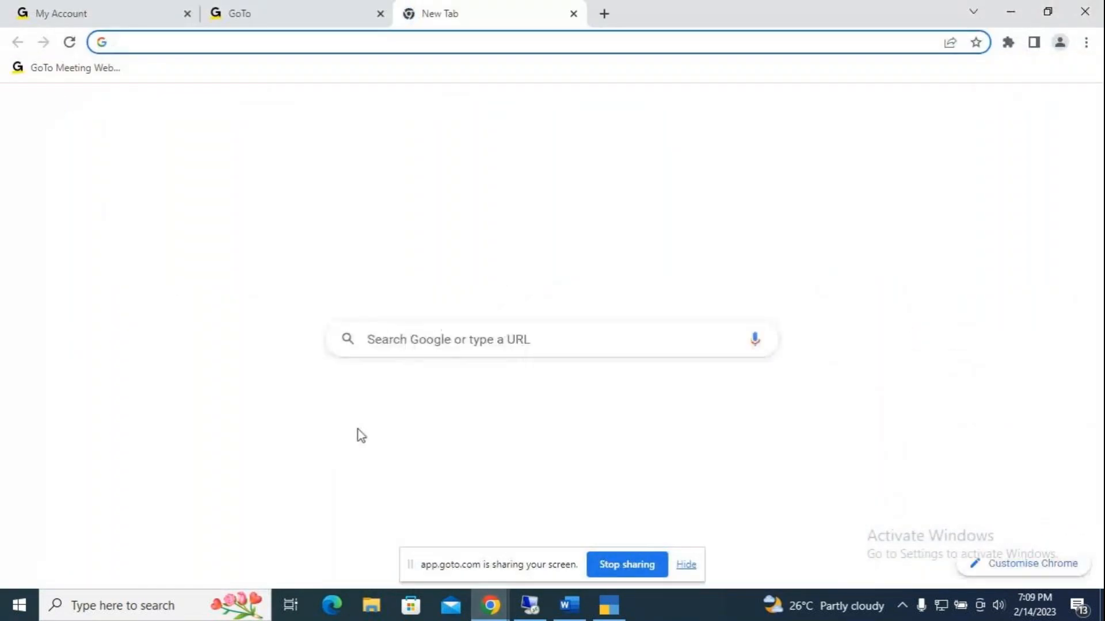
left_click(414, 338)
type("nict computer education karnataka gst number")
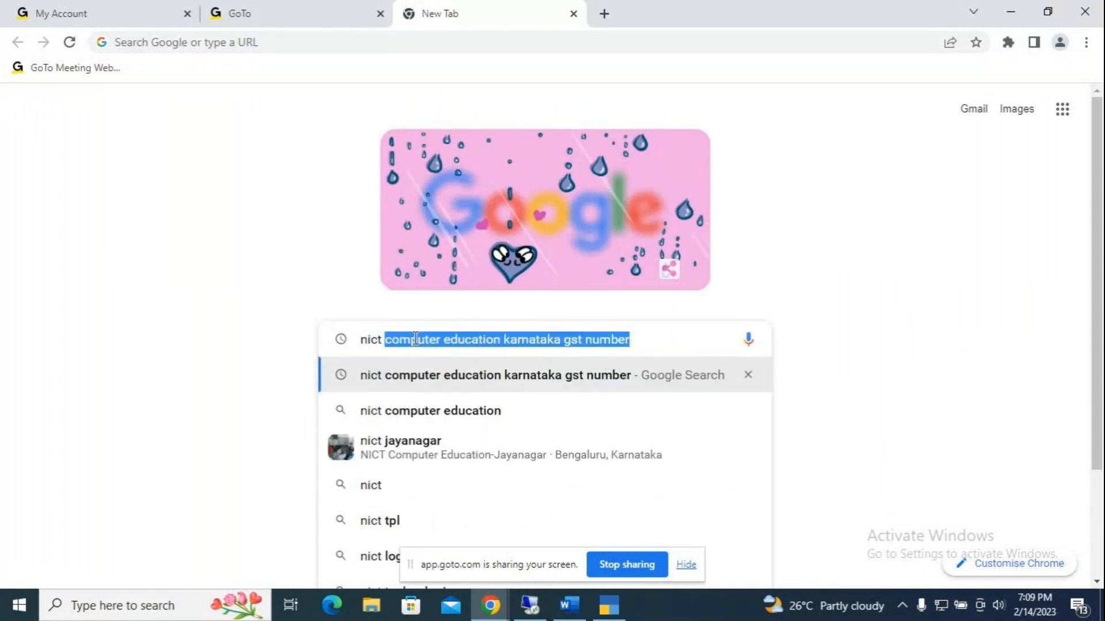
left_click(653, 340)
key("Return")
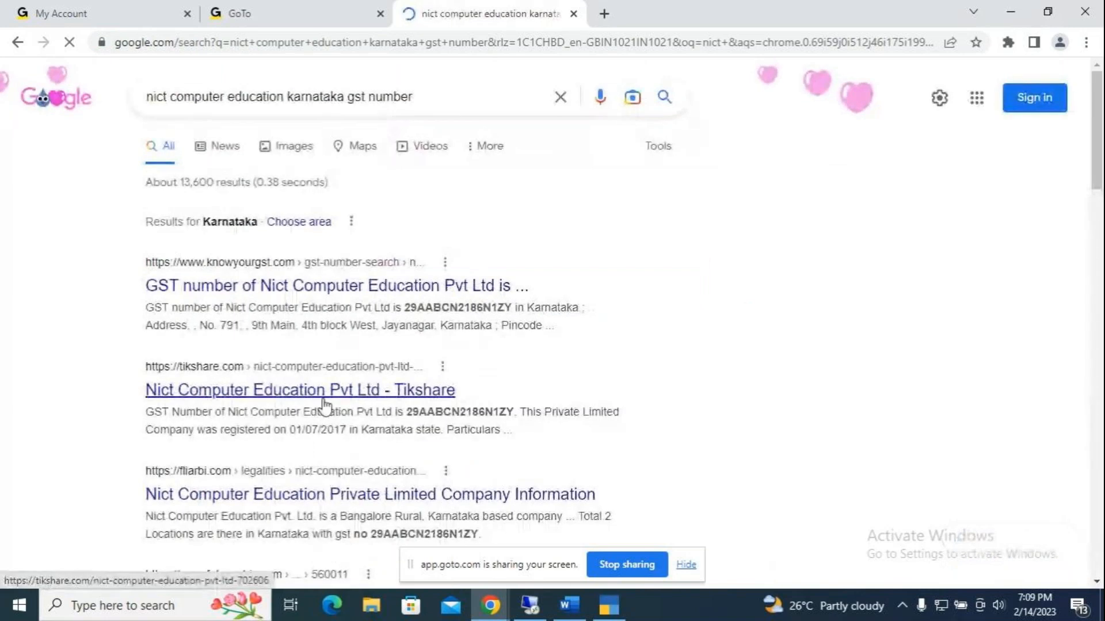
double_click(461, 412)
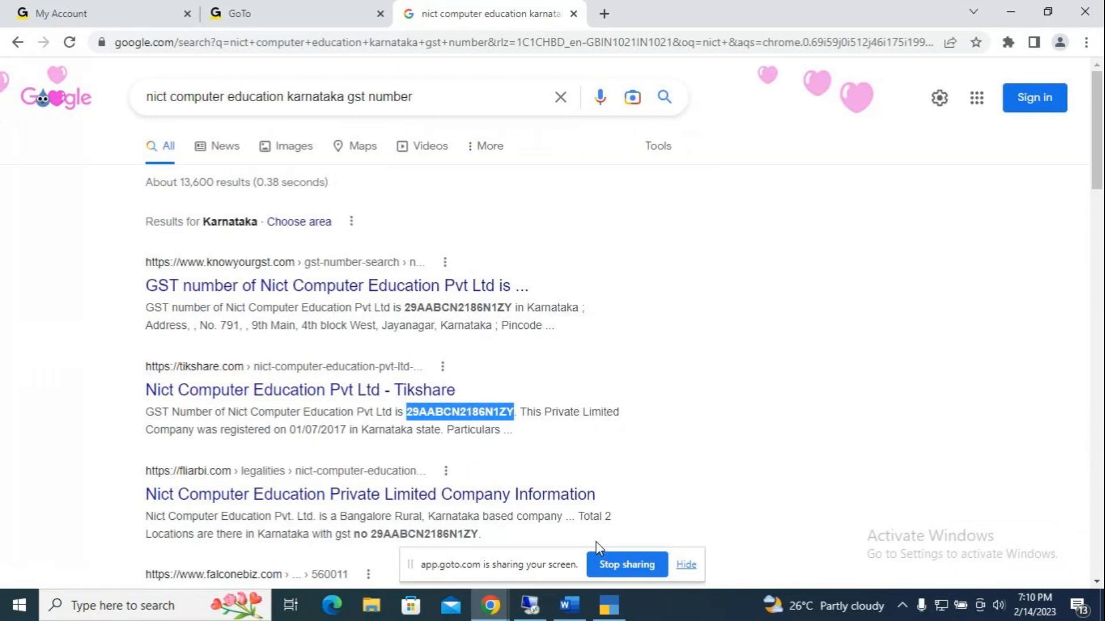
Back in TallyPrime, keep GST enabled and accept state Karnataka, registration type Regular, other territory No and applicable date 1-Apr-22.
left_click(609, 605)
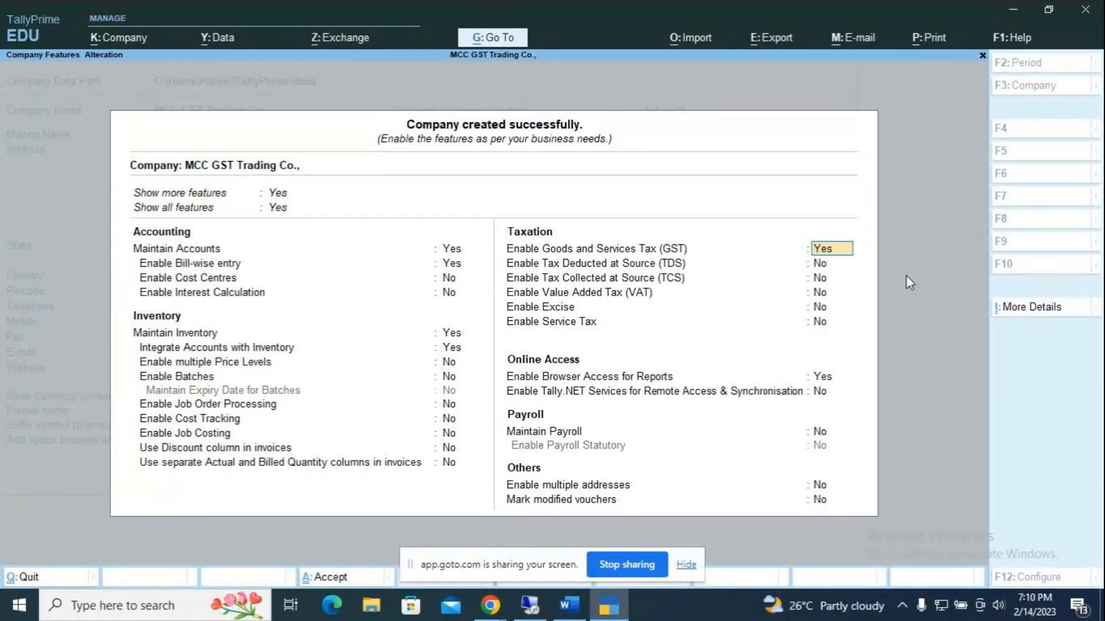
key("Return")
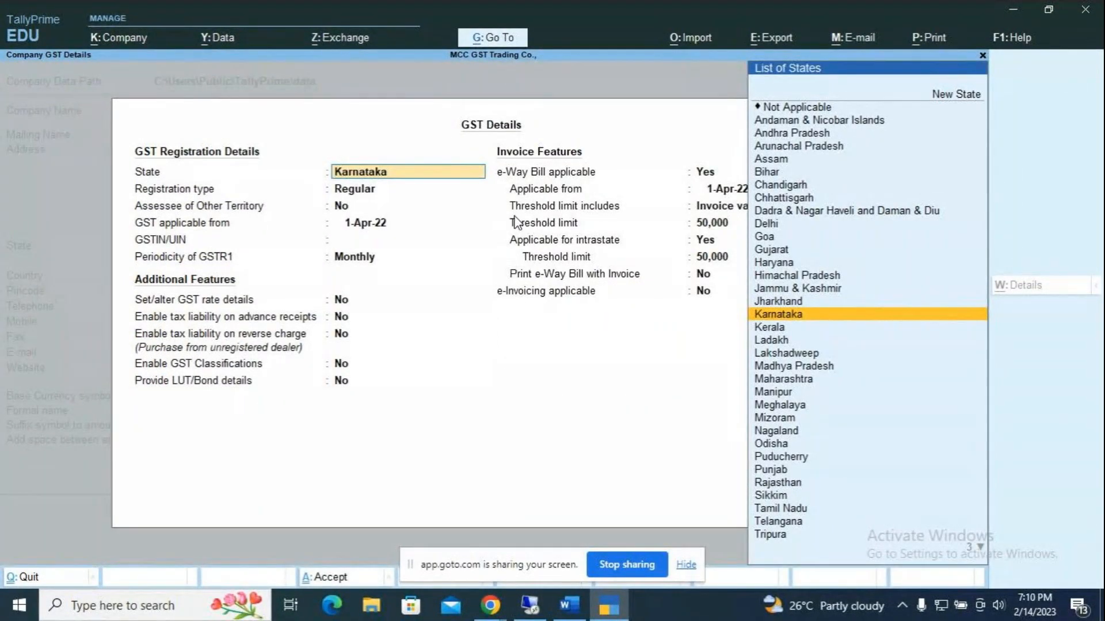
key("Return")
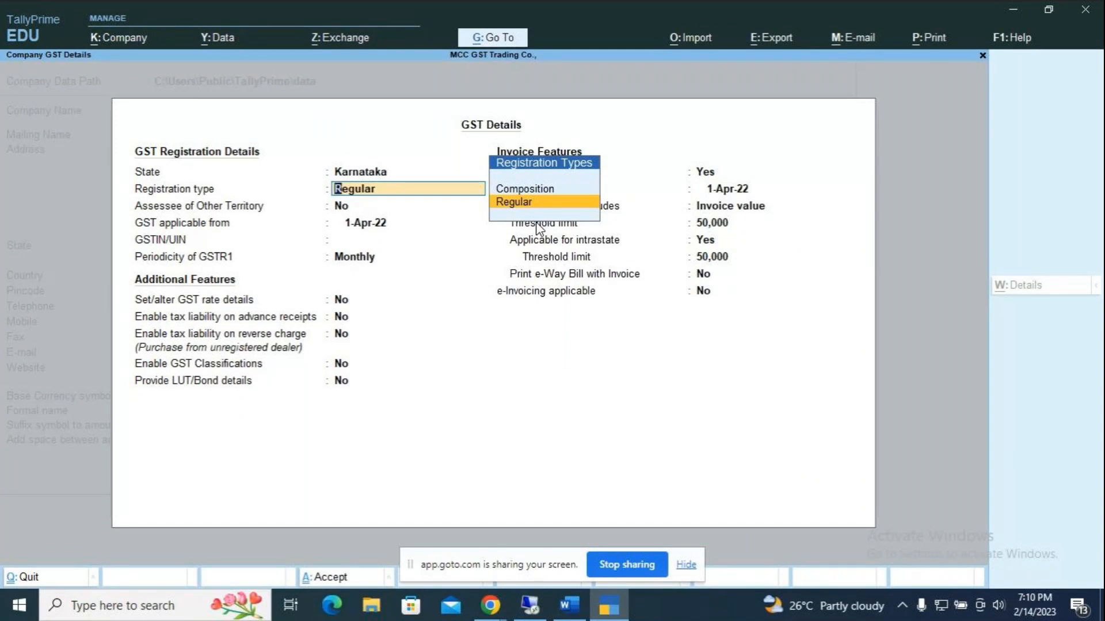
key("Return")
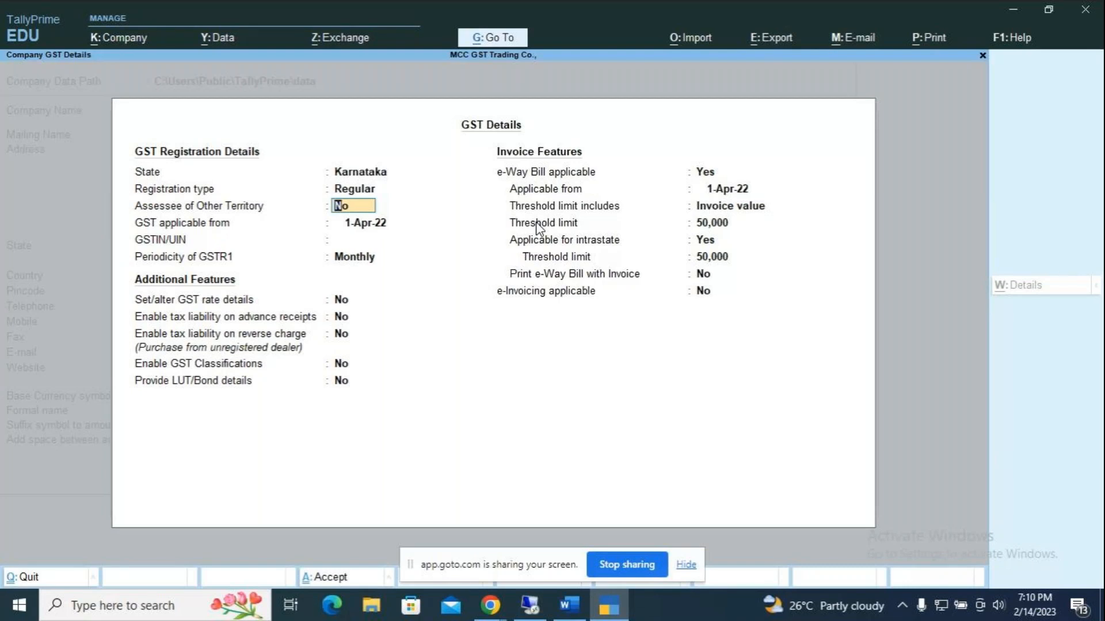
key("Return")
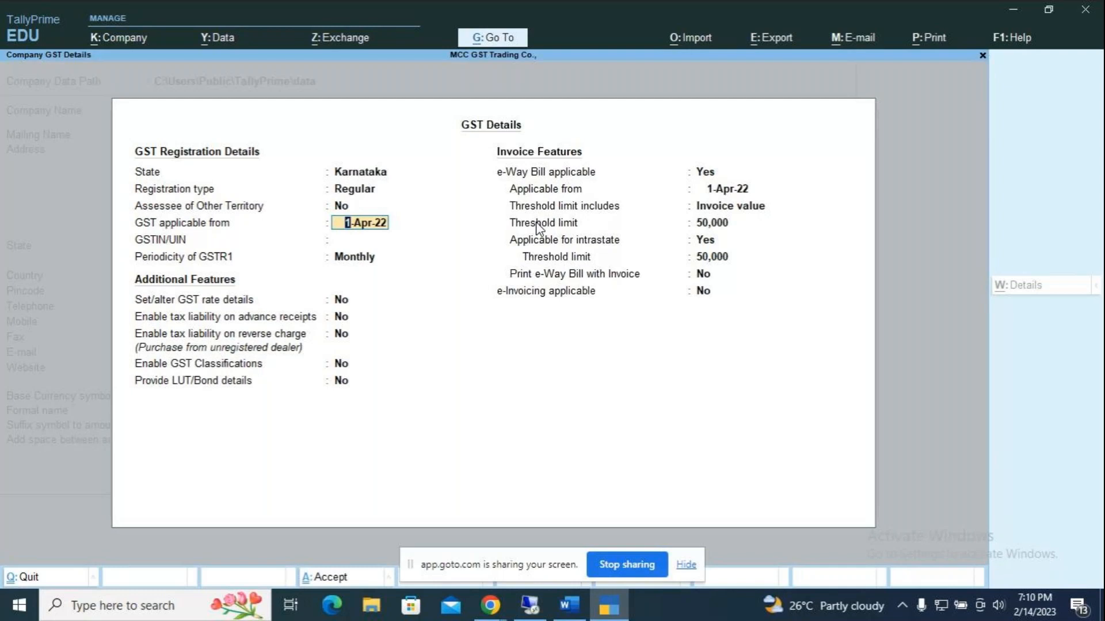
key("Return")
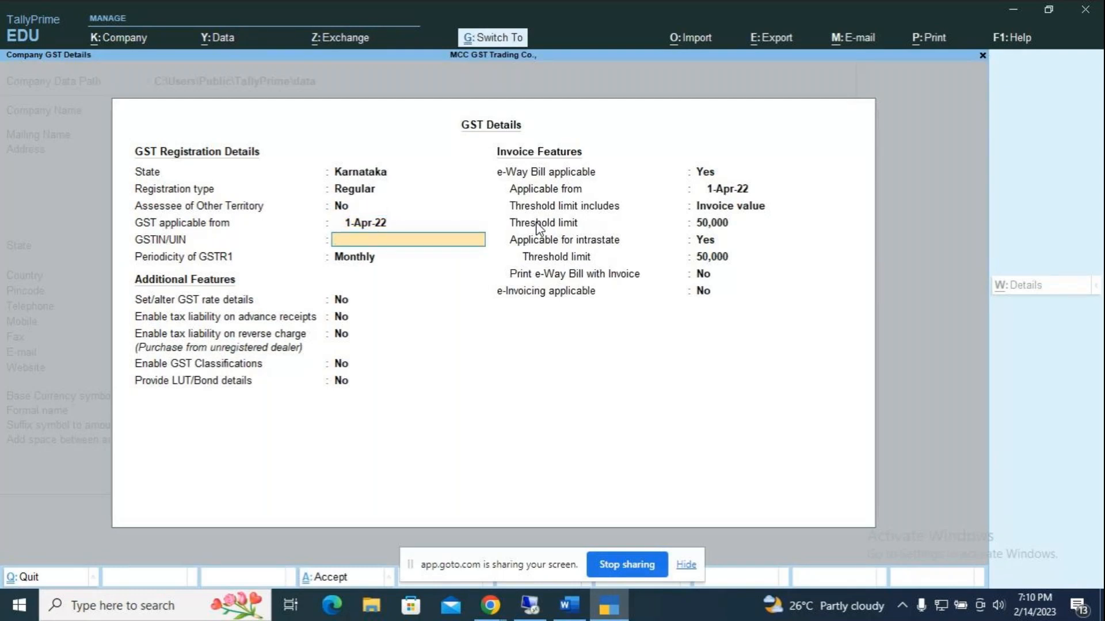
Paste the copied GSTIN/UIN, accept Monthly GSTR1 periodicity and leave all additional GST features set to No.
key("ctrl+alt+v")
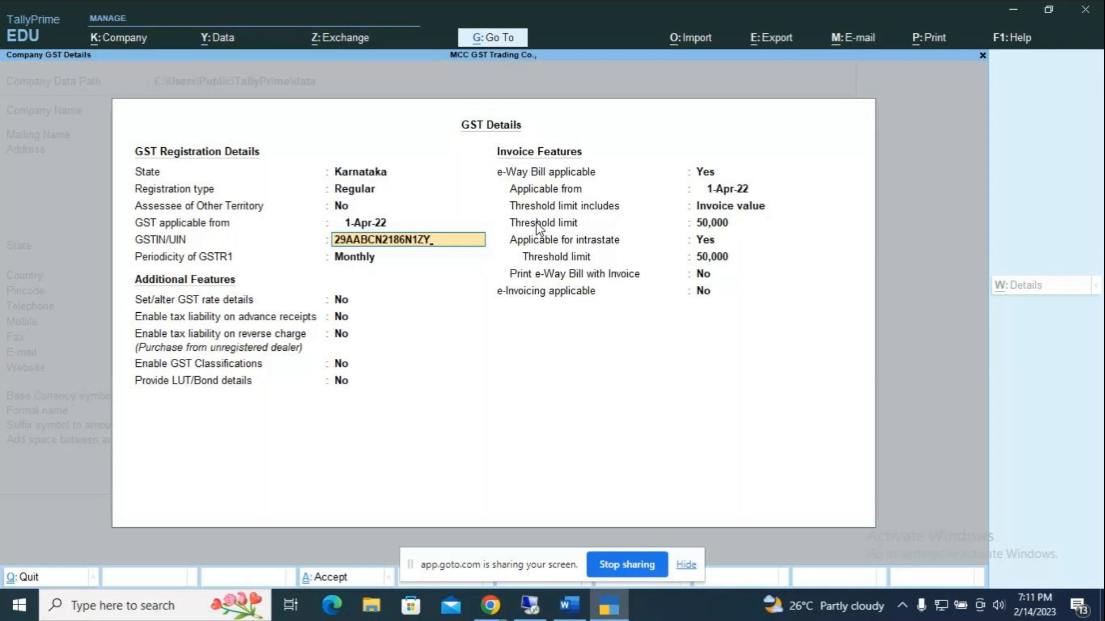
key("Return")
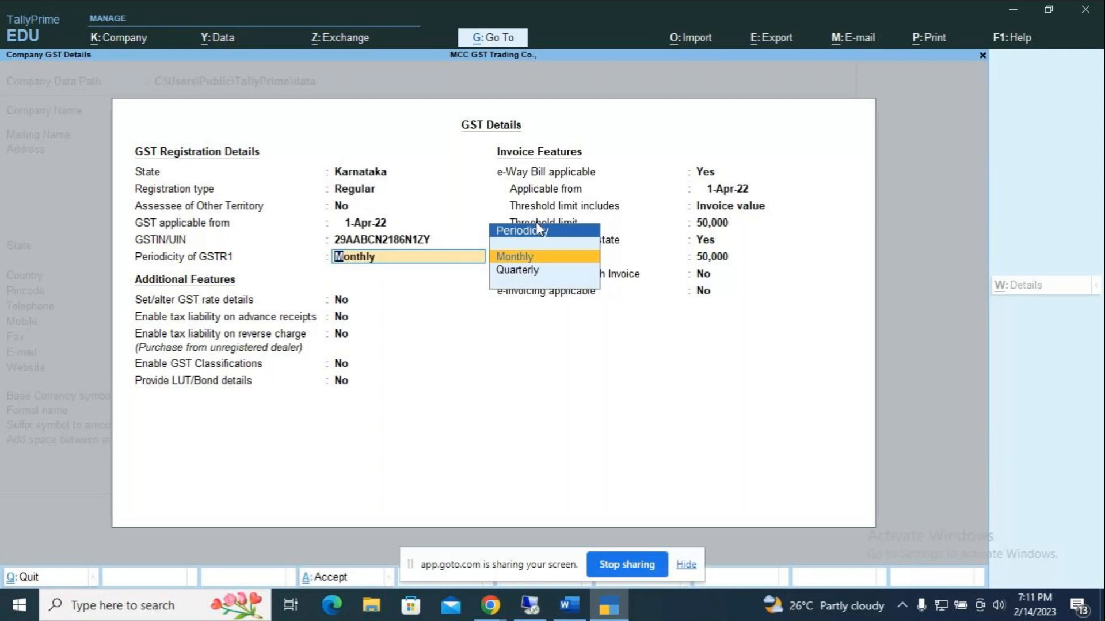
key("Return")
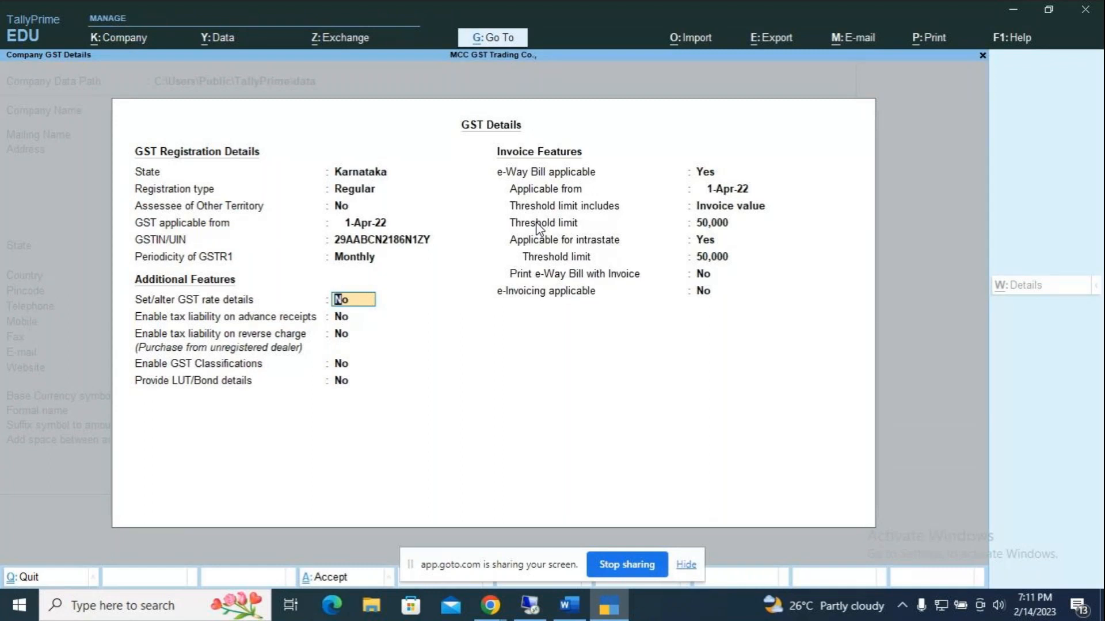
key("Down")
key("Down")
key("Down")
key("Down")
key("Down")
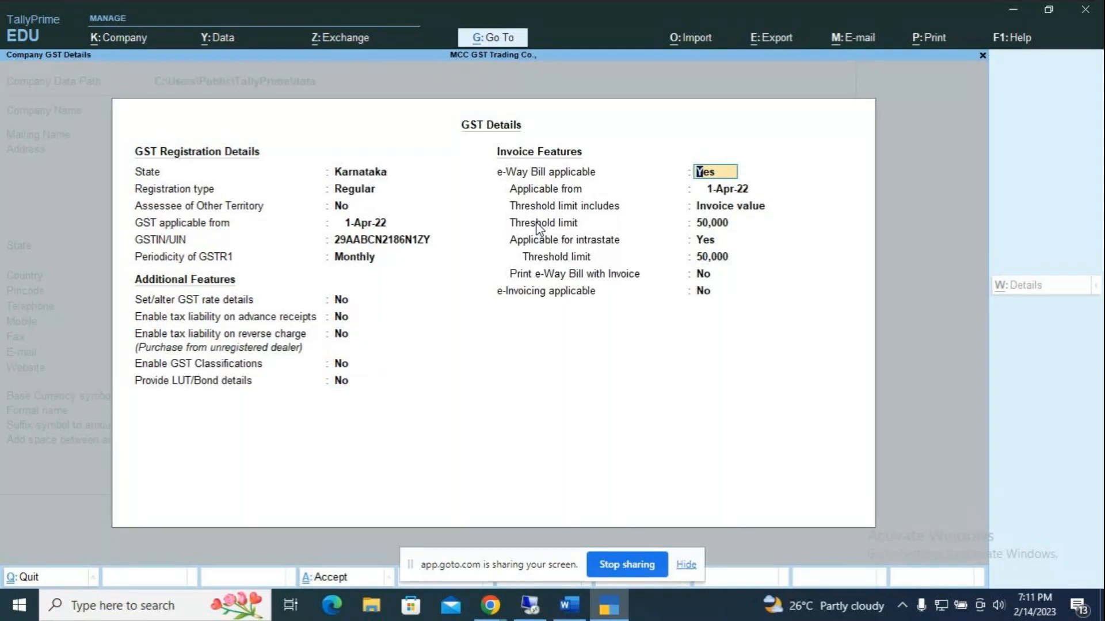
Accept e-Way Bill from 1-Apr-22 on invoice value, 50,000 limits including intrastate, printing and e-Invoicing No, then save the GST details and company features.
key("Down")
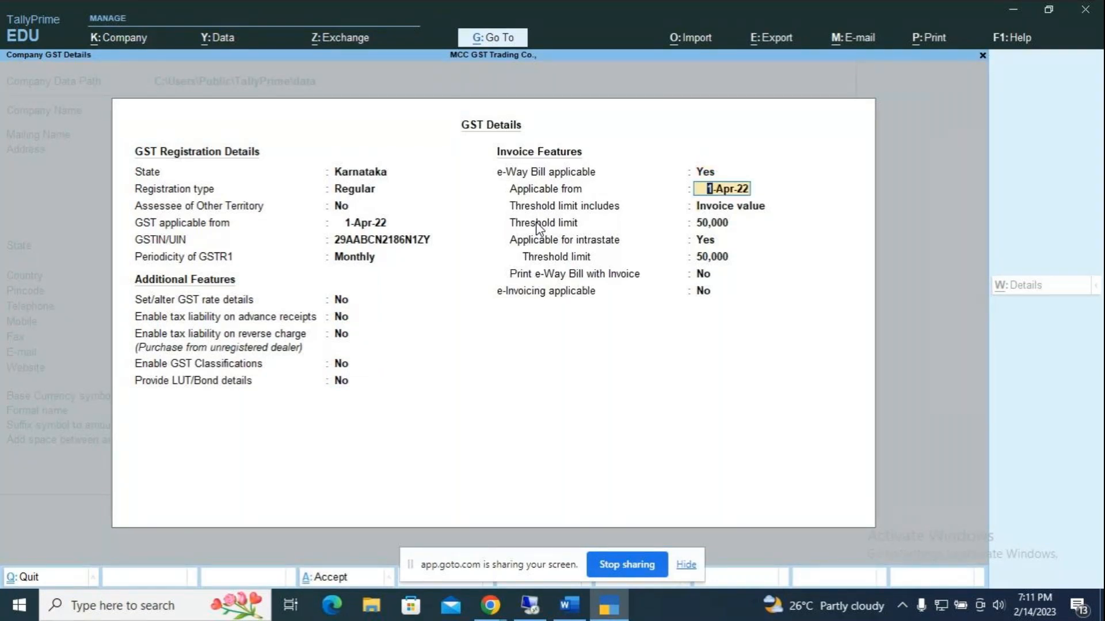
key("Down")
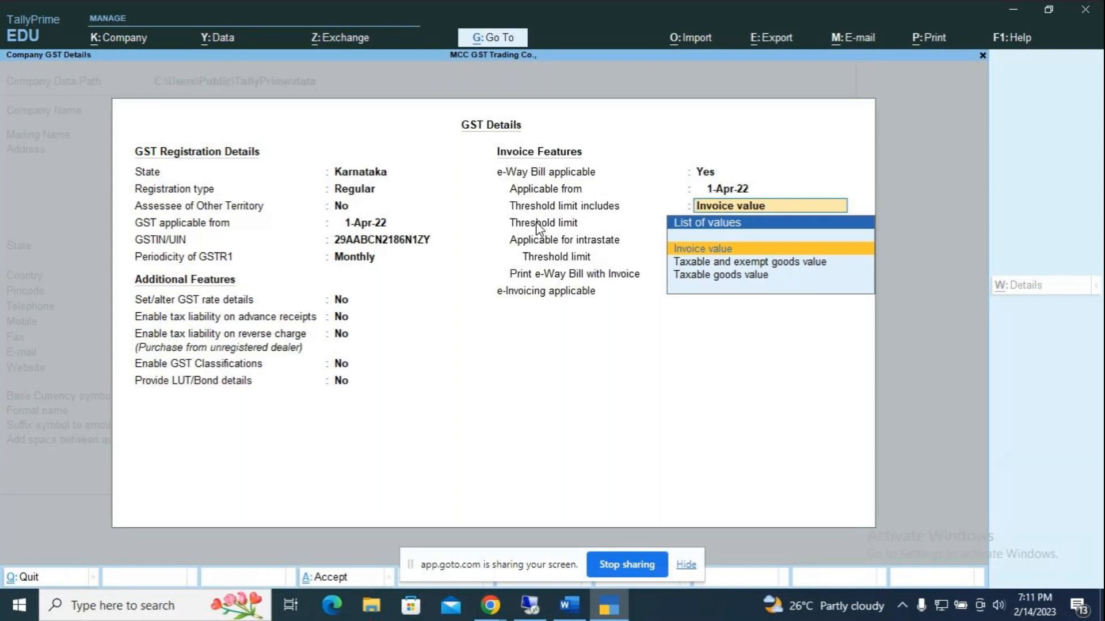
key("Return")
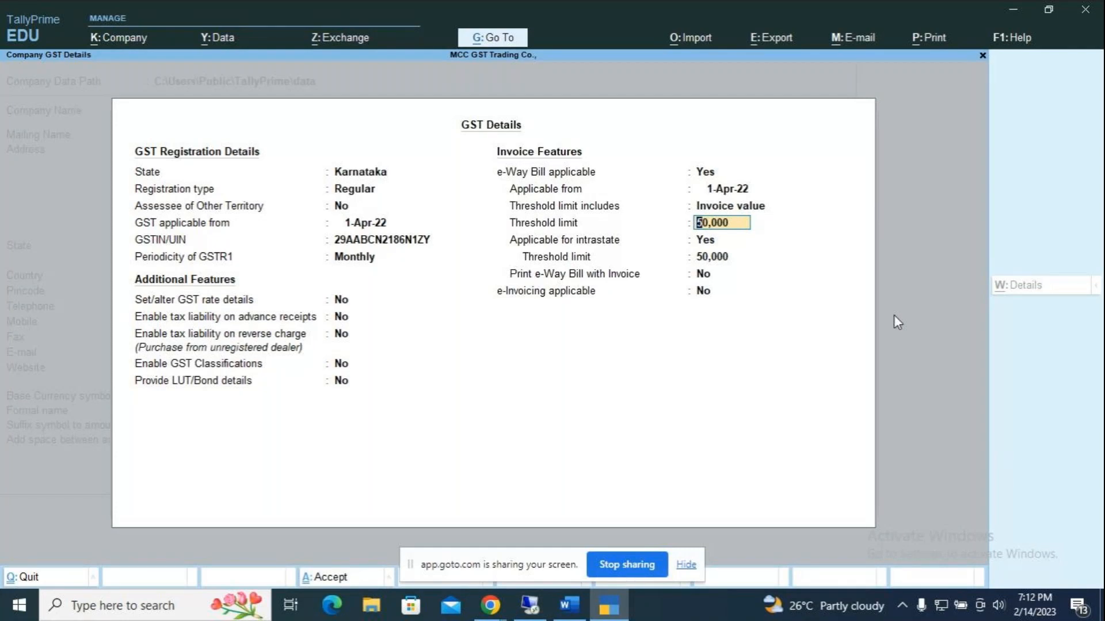
key("Return")
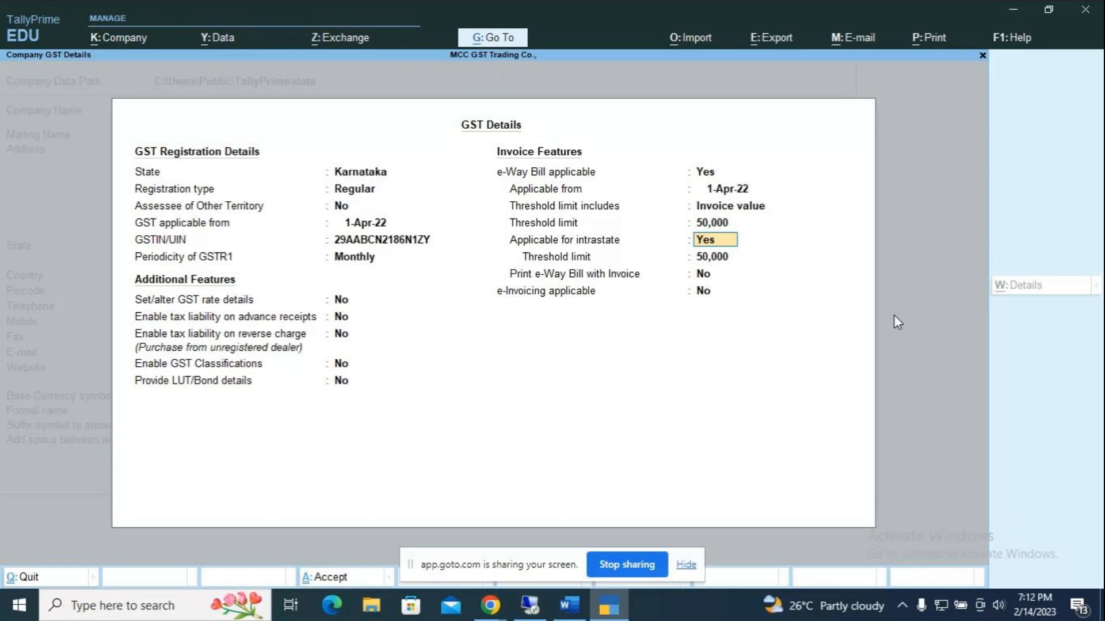
key("Return")
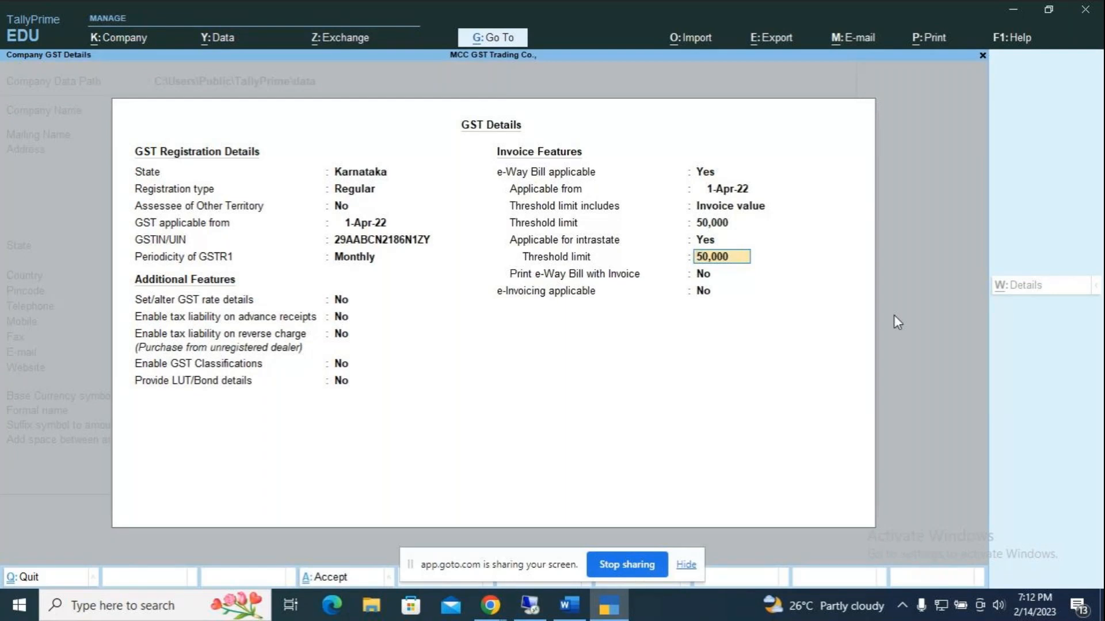
key("Return")
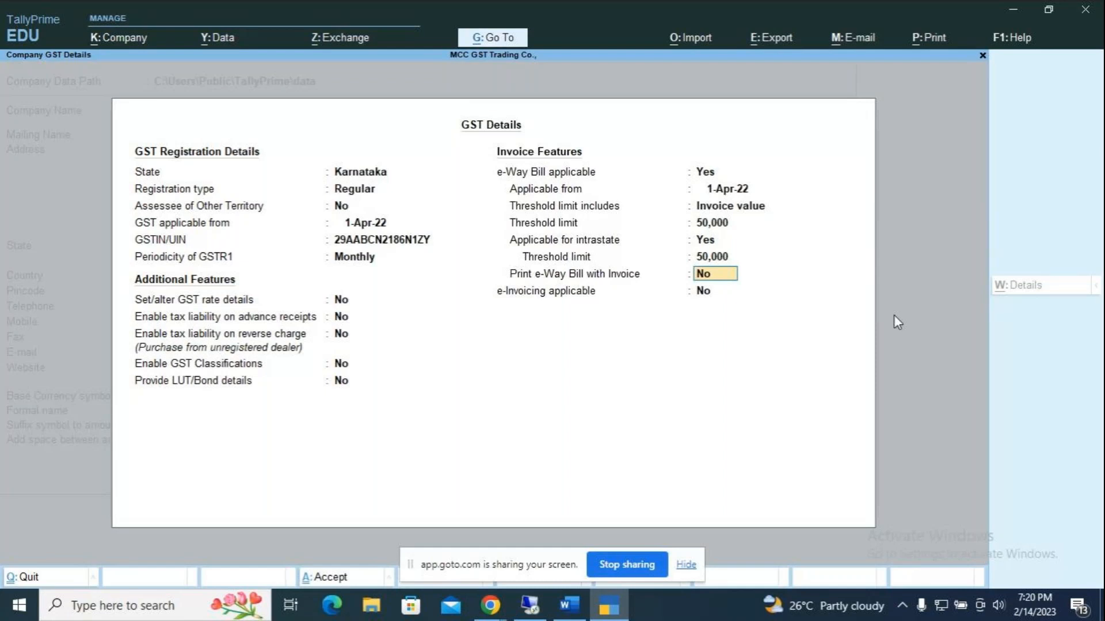
key("Return")
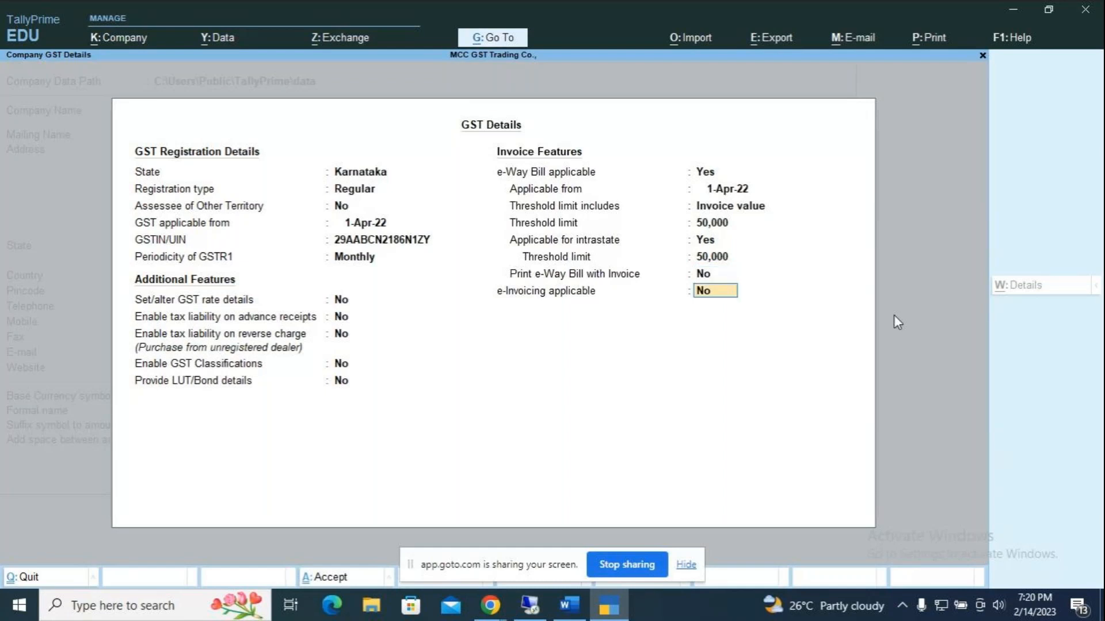
key("Return")
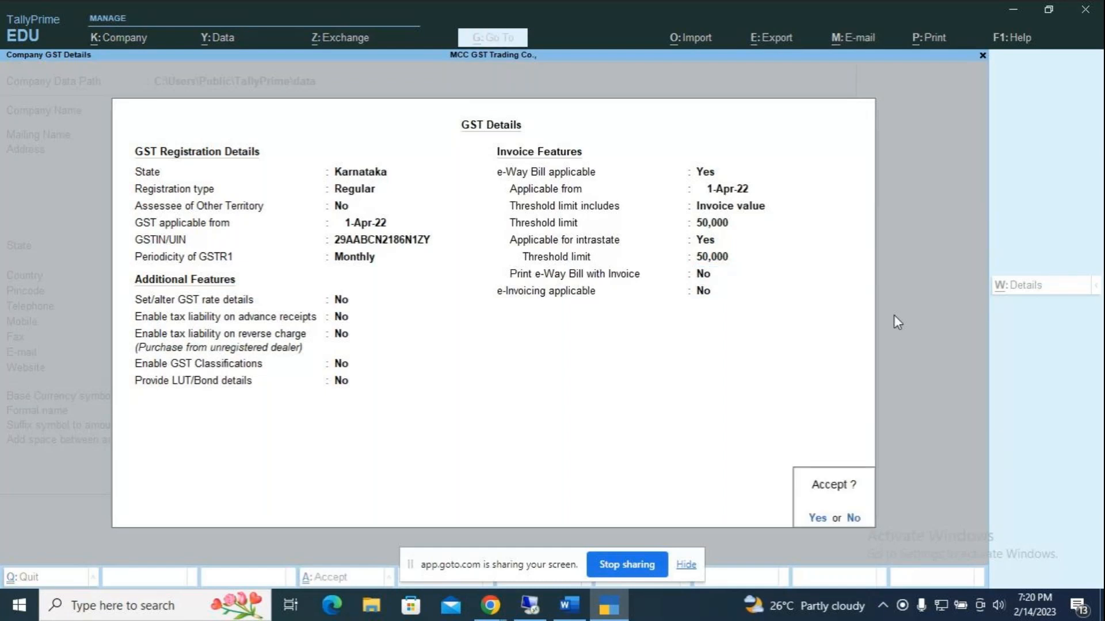
key("Return")
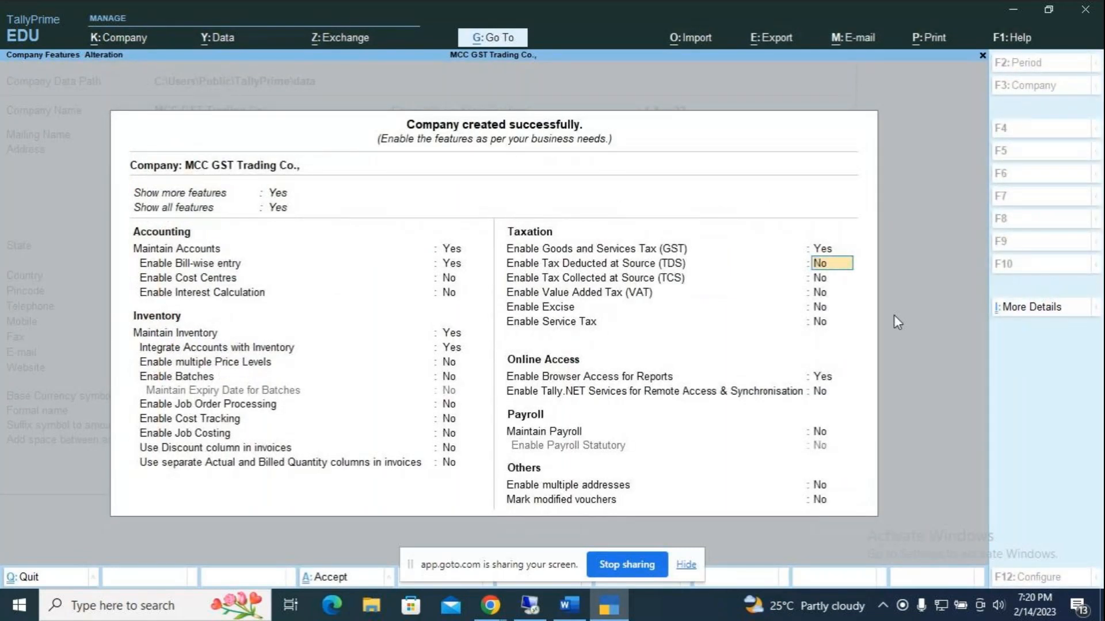
key("ctrl+a")
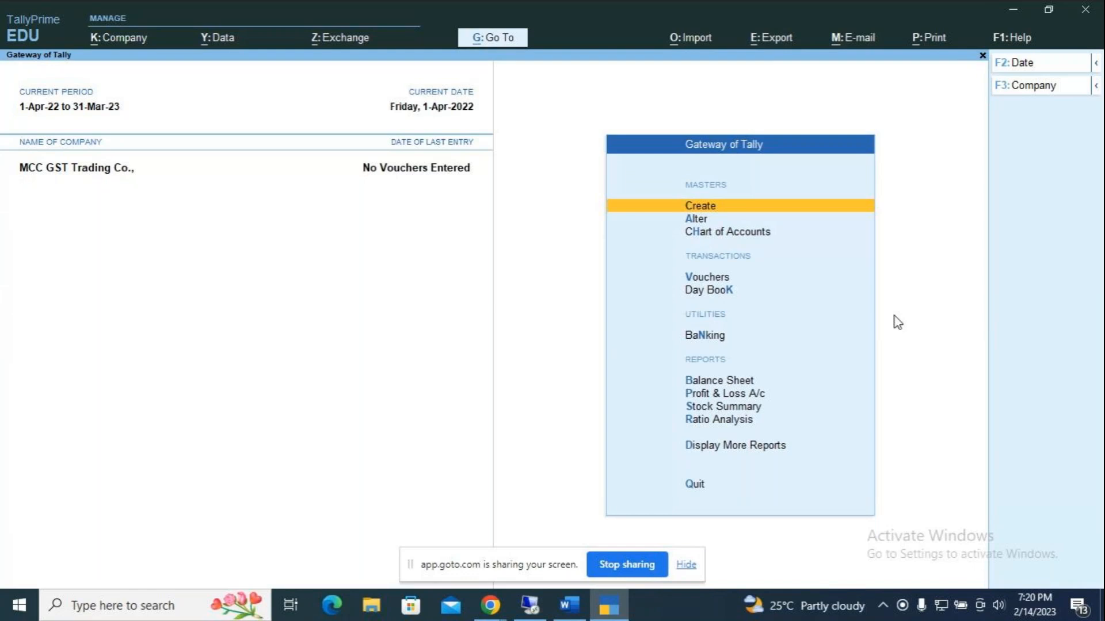
Switch to the GST word notes in Word and review the GST activation settings and the ledger creation table.
key("alt+Tab")
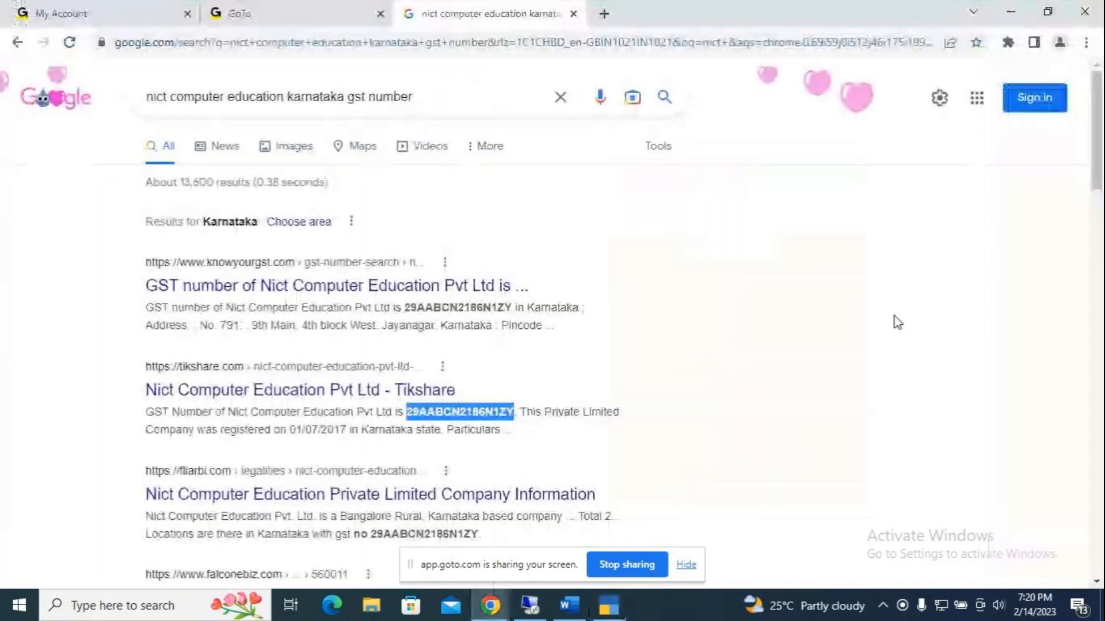
key("alt+Tab")
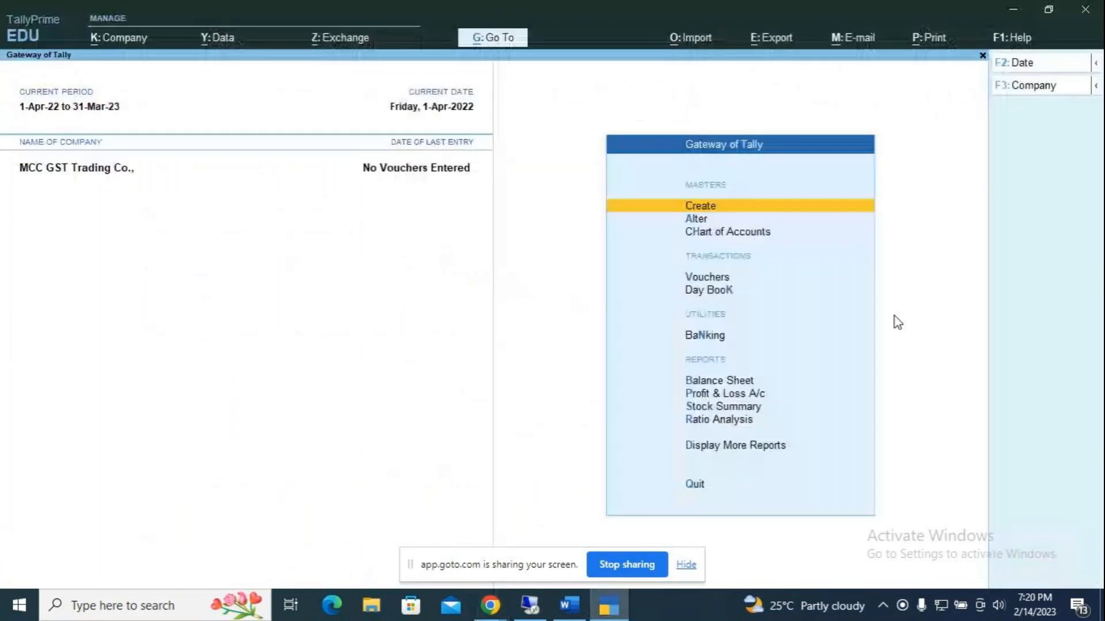
left_click(569, 605)
scroll(617, 273, "down", 3)
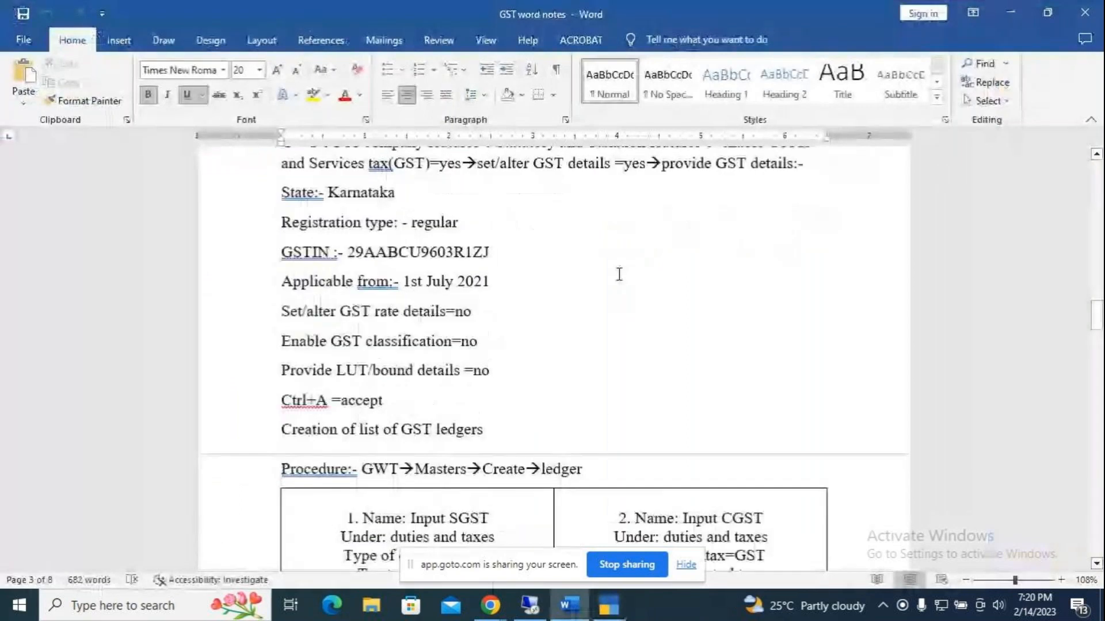
scroll(619, 274, "down", 5)
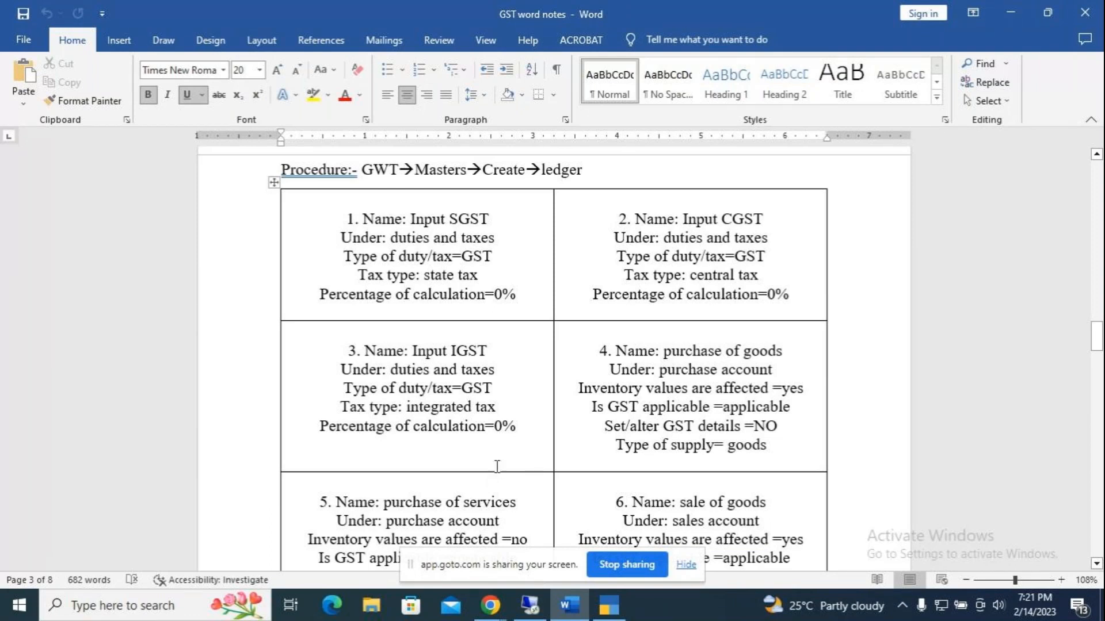
scroll(634, 312, "down", 3)
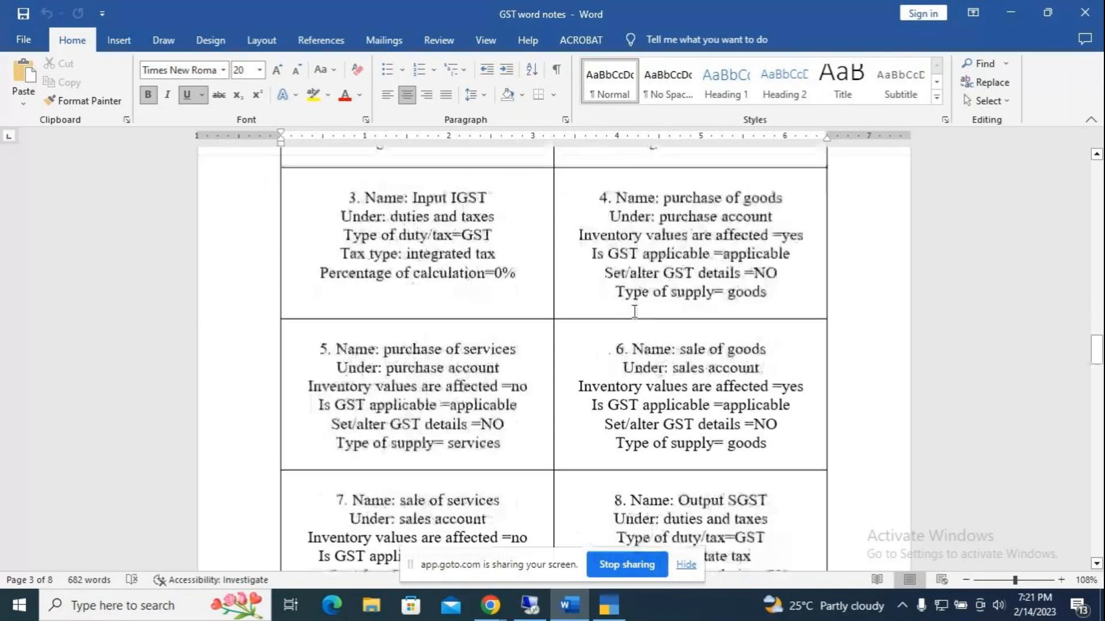
scroll(634, 311, "down", 2)
scroll(634, 311, "down", 2)
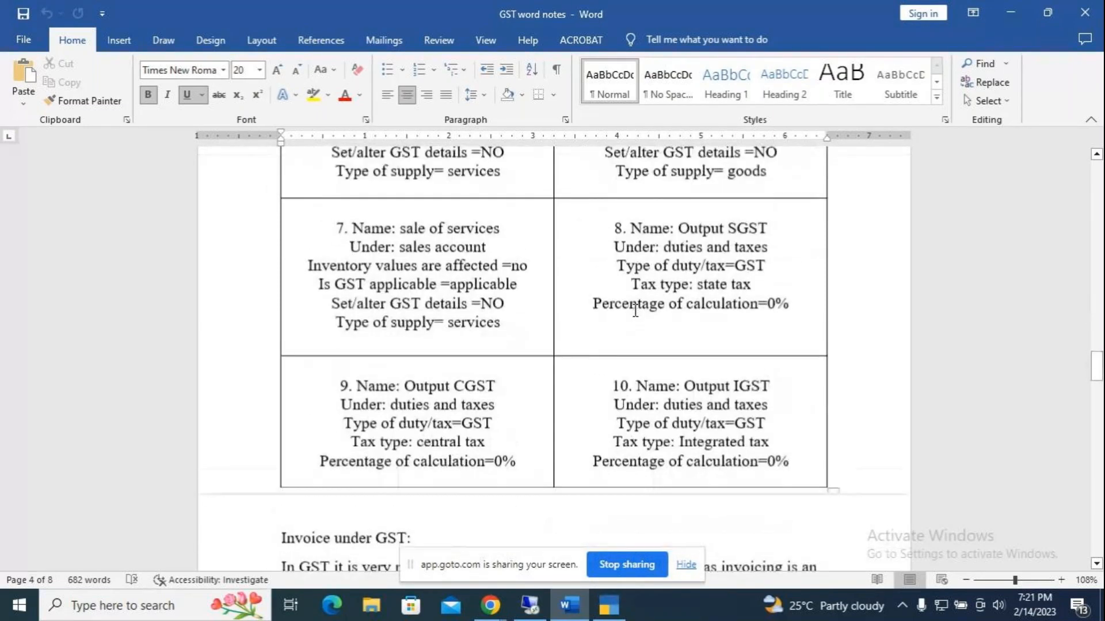
scroll(635, 310, "up", 2)
scroll(635, 310, "up", 5)
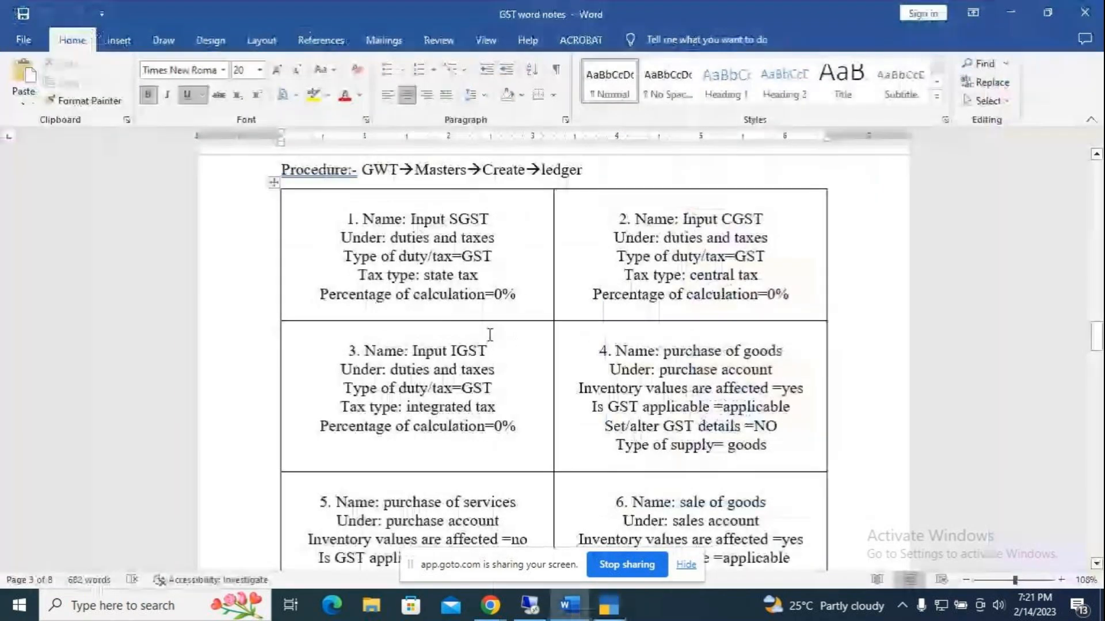
scroll(605, 305, "up", 1)
scroll(605, 306, "up", 5)
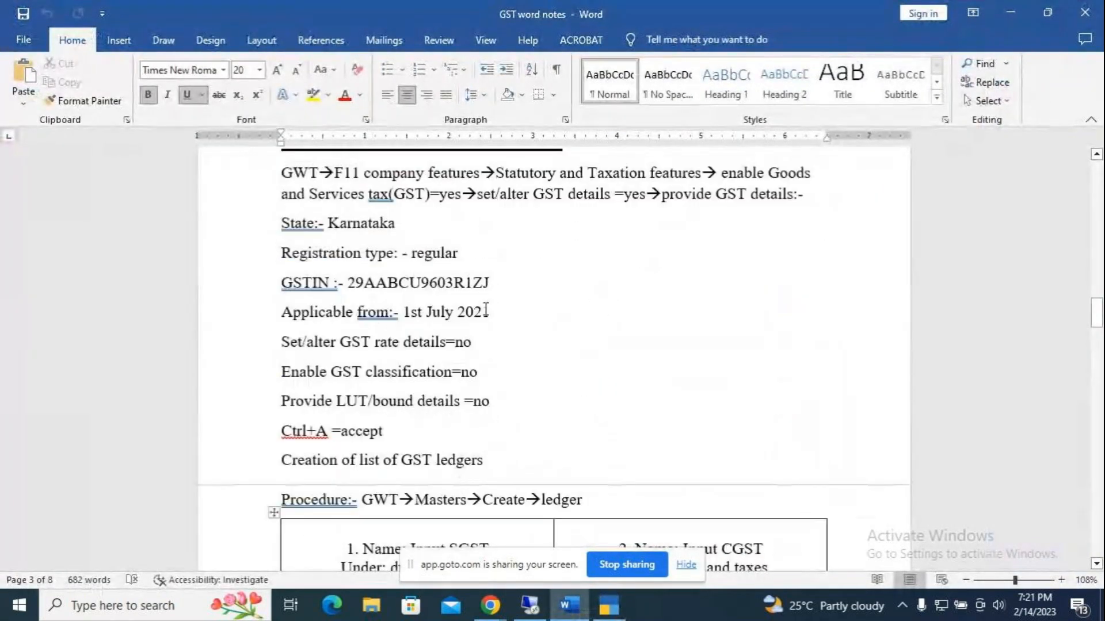
scroll(438, 325, "down", 3)
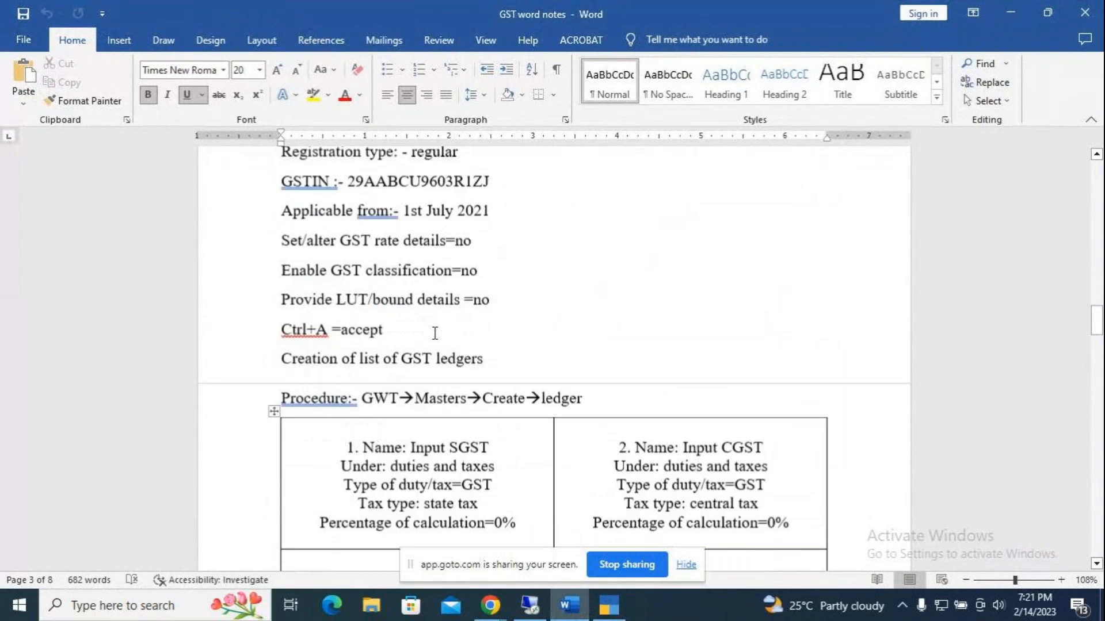
scroll(552, 331, "down", 3)
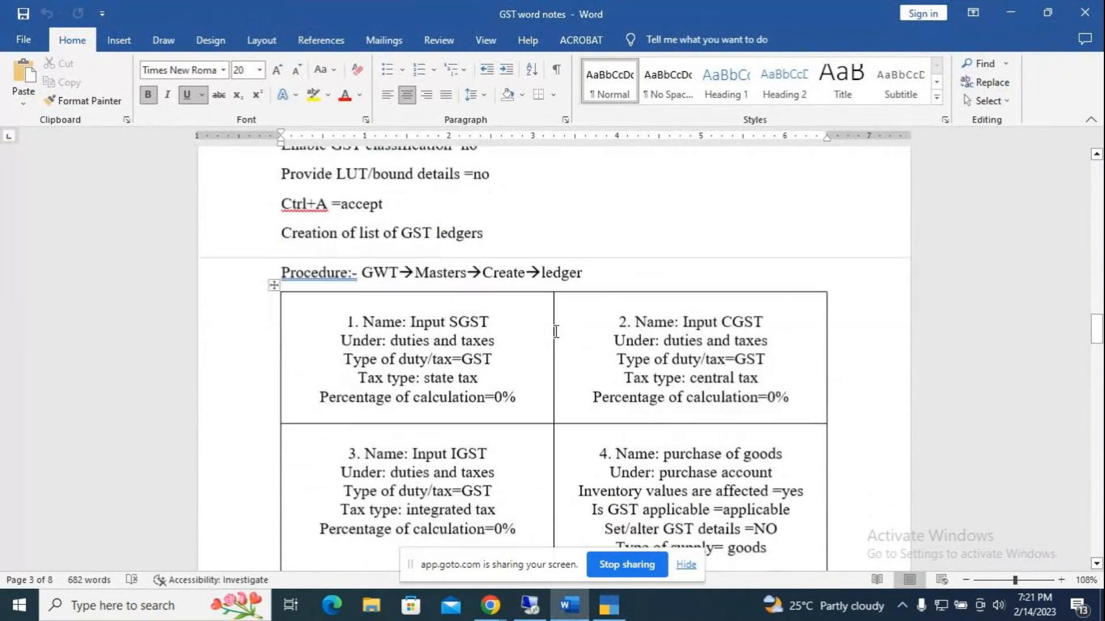
Return to TallyPrime, start a new ledger and name it Input SGST as in the notes, leaving the alias blank.
key("alt+Tab")
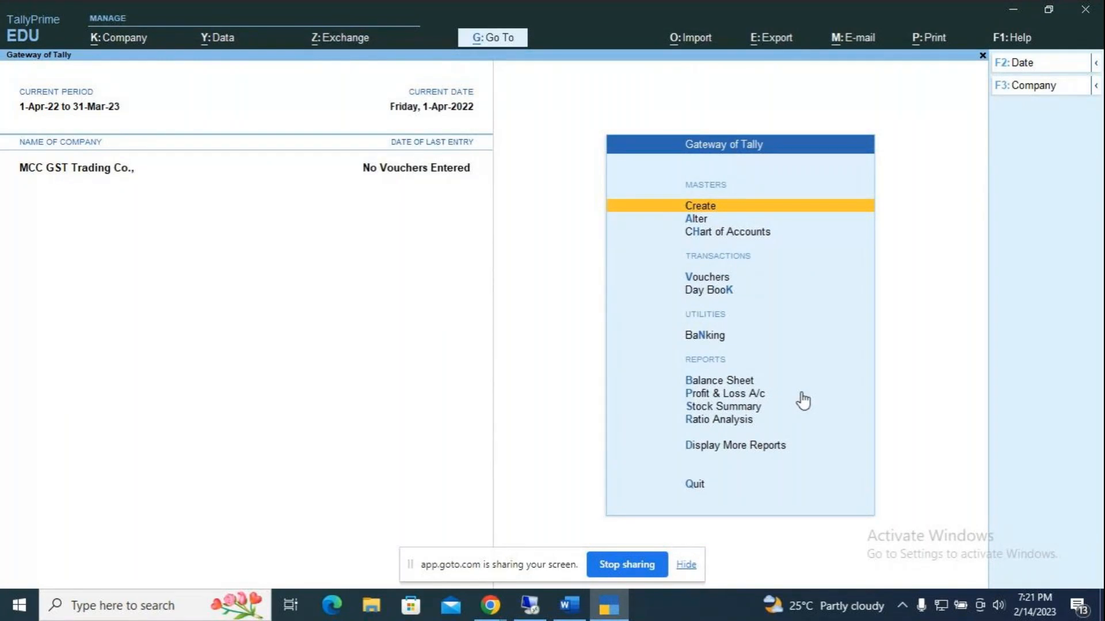
key("Return")
key("Down")
key("Return")
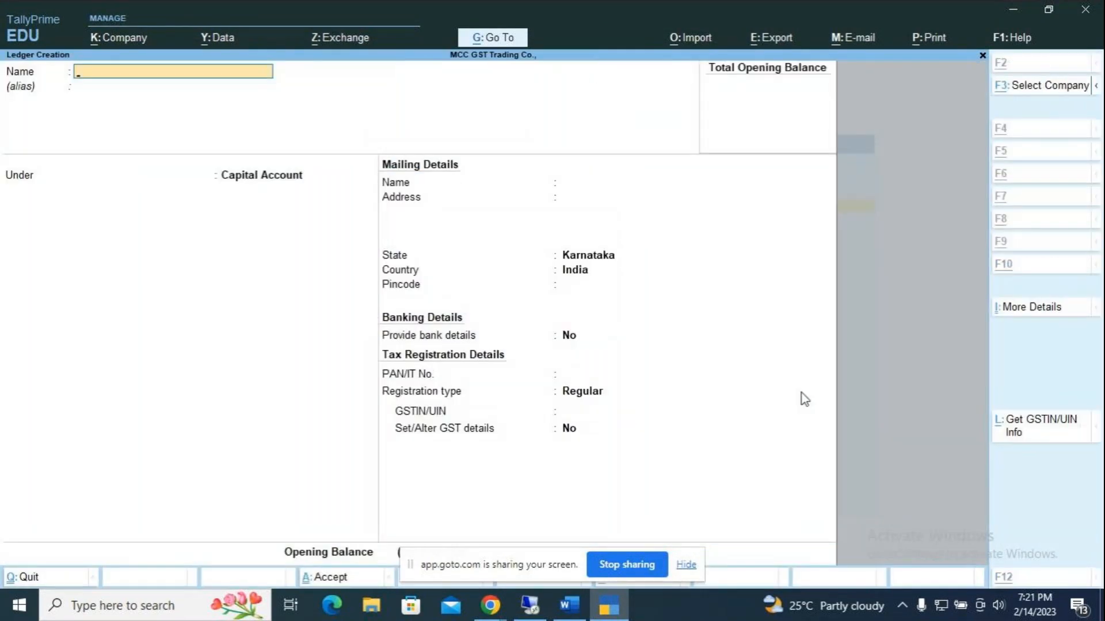
key("alt+Tab")
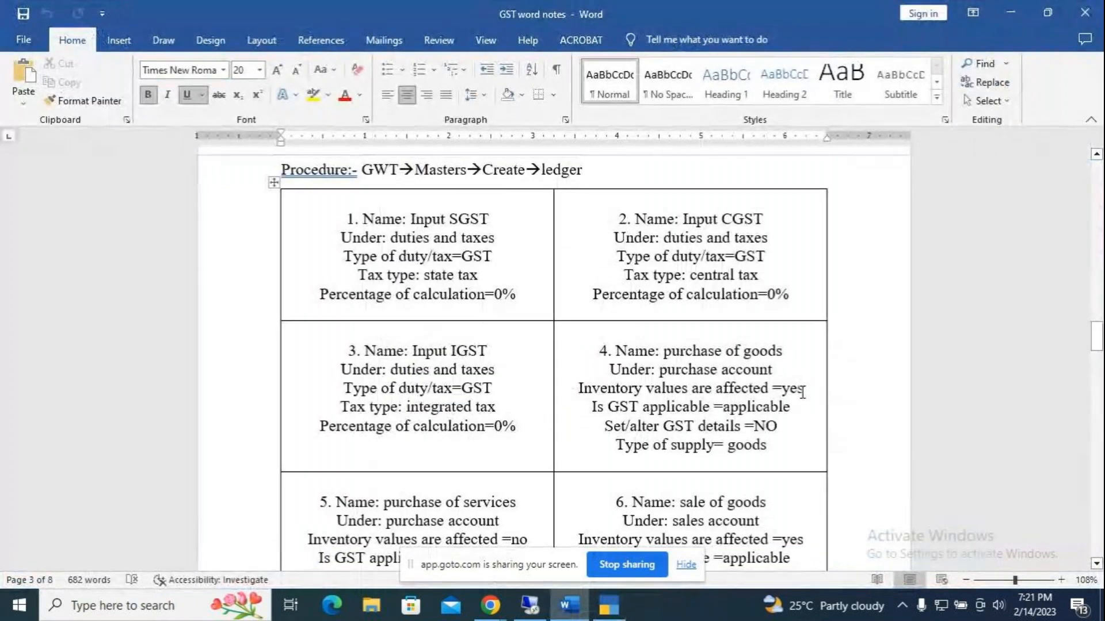
key("alt+Tab")
type("I")
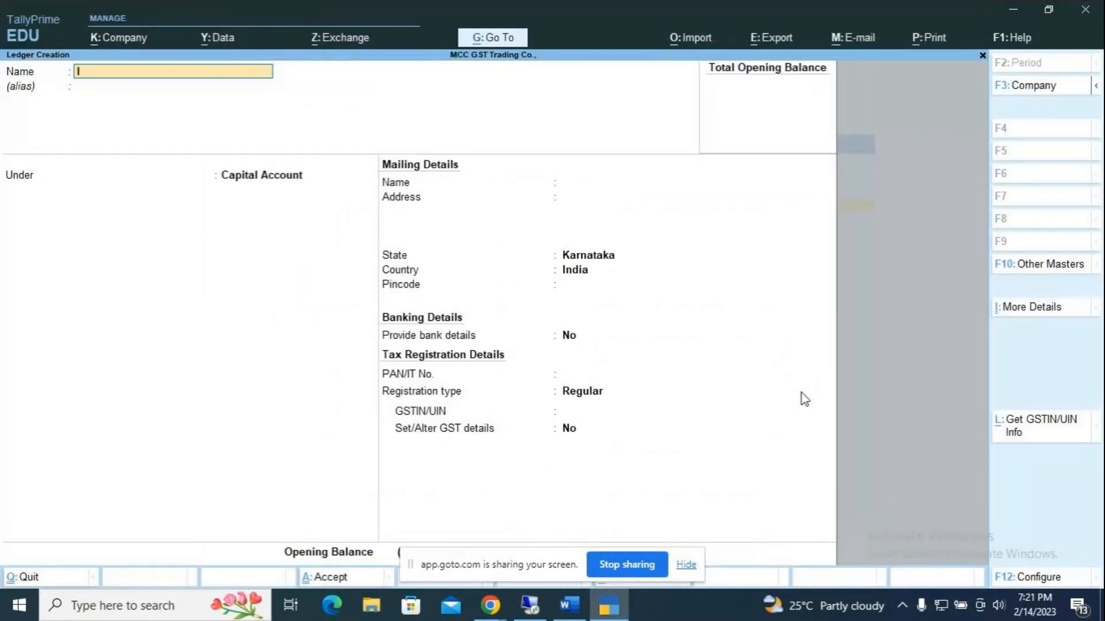
type("nput SGST")
key("Return")
key("Return")
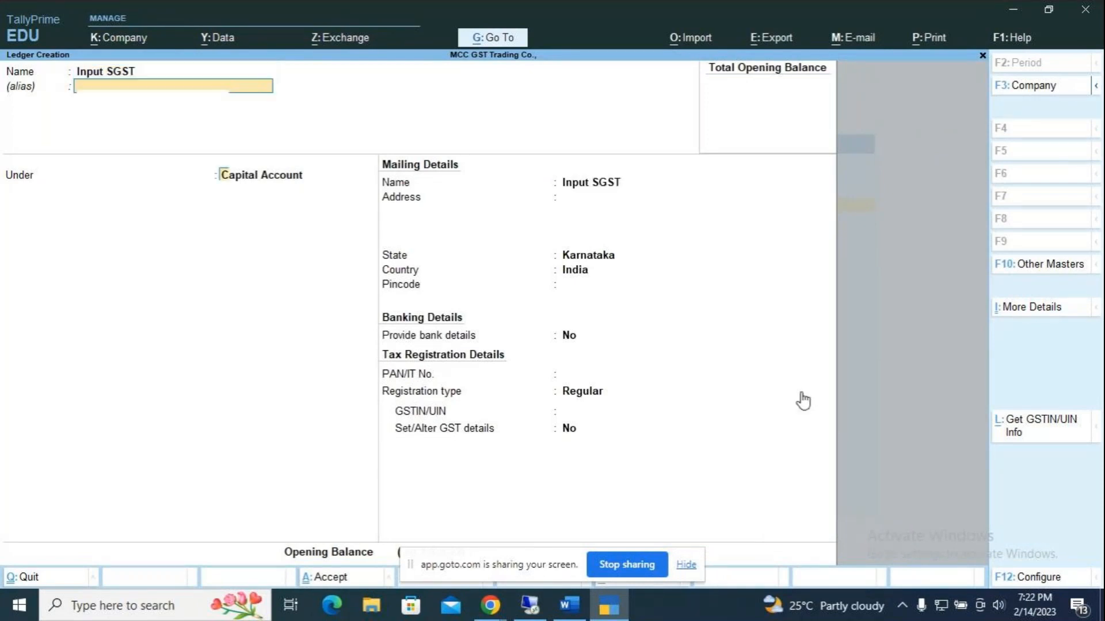
Place the ledger under Duties & Taxes with duty type GST, tax type State Tax and 0 % calculation.
type("Du")
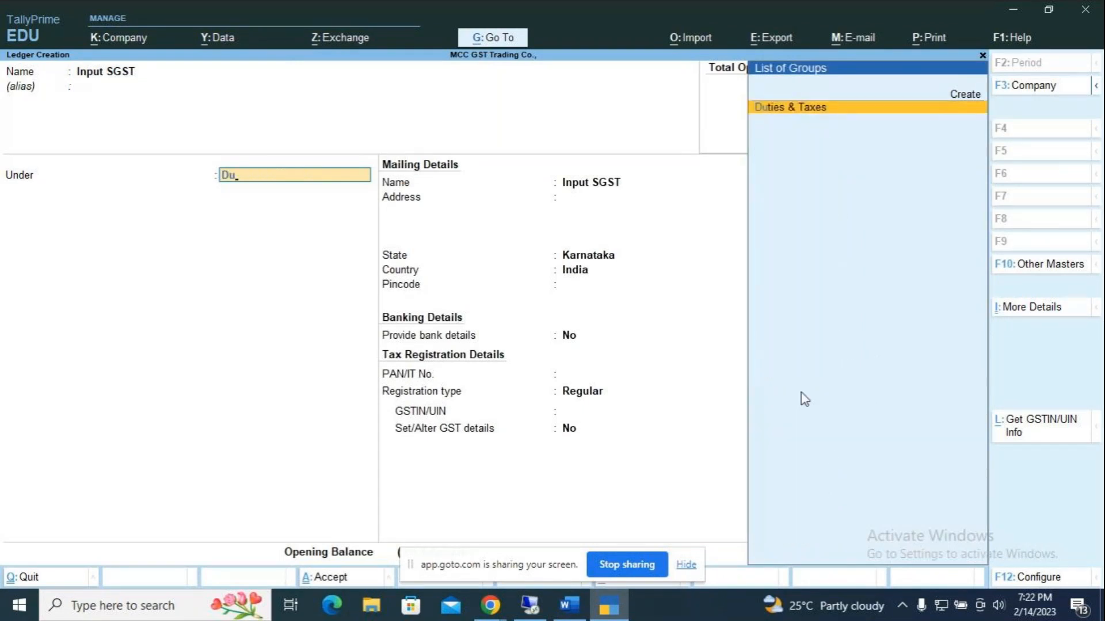
key("Return")
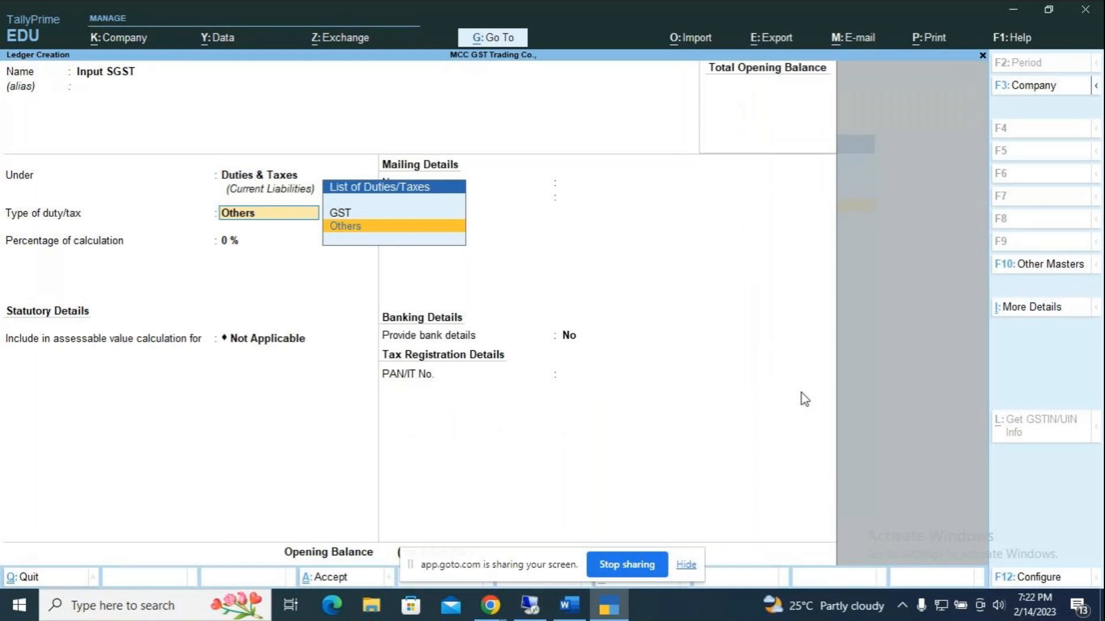
key("Up")
key("Return")
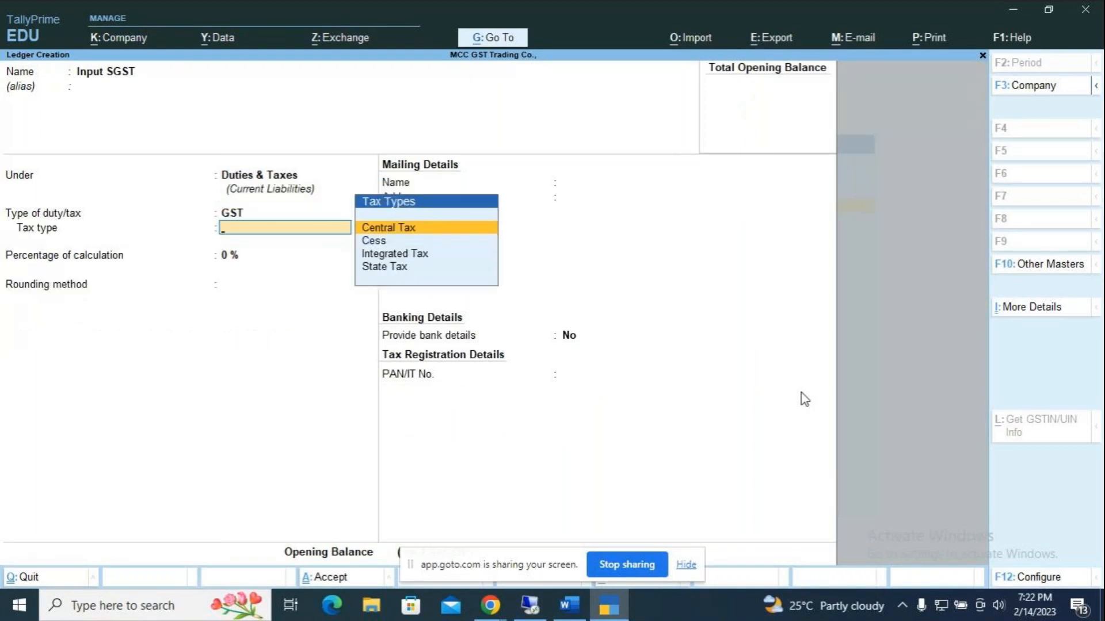
key("Down")
key("Down")
key("Down")
key("Return")
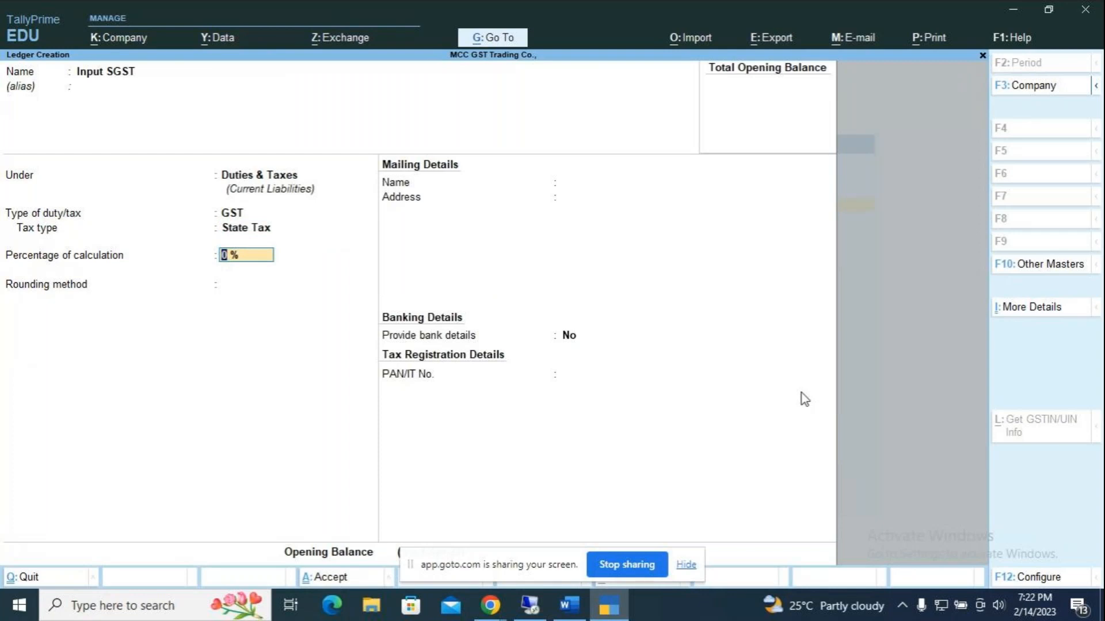
key("Return")
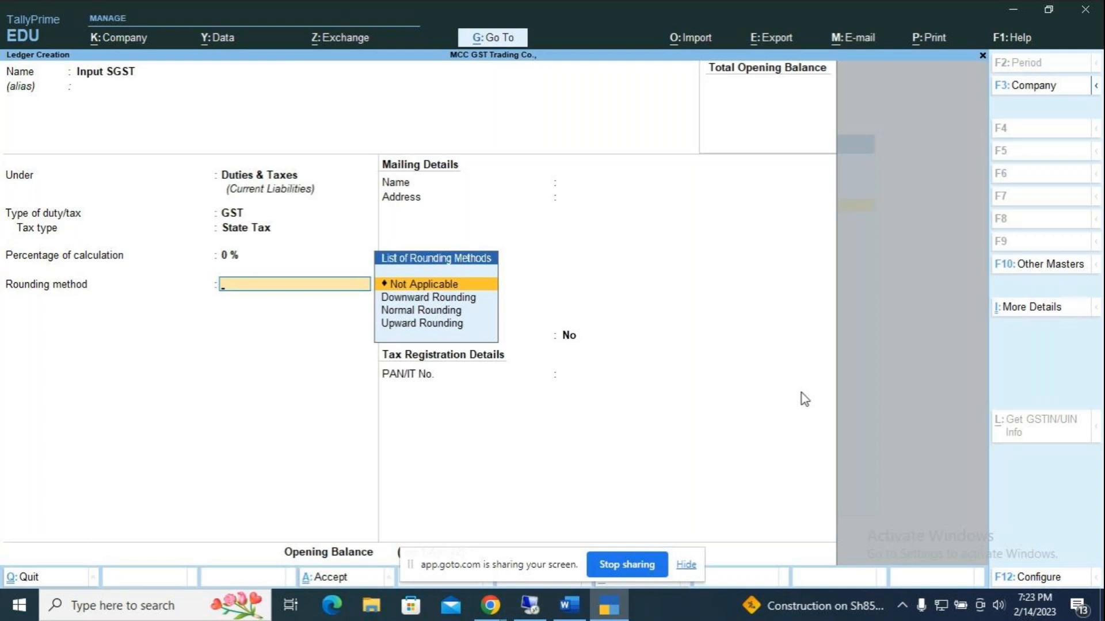
Discard the unsaved Input SGST ledger and go back to the Gateway of Tally.
key("Escape")
key("y")
key("Escape")
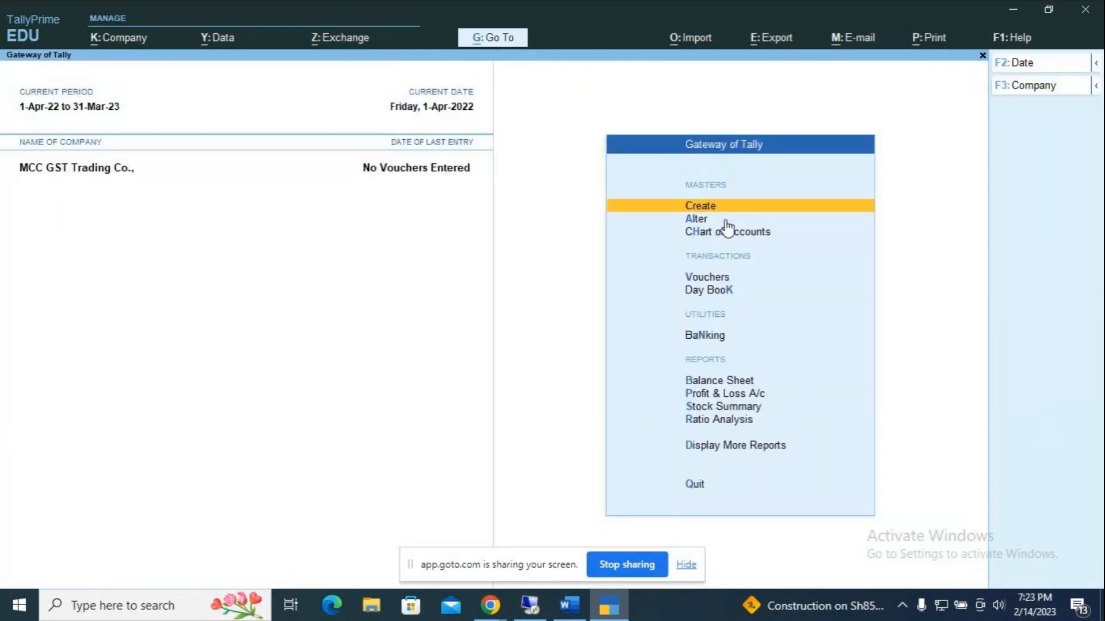
Start a new ledger named Input SGST and leave its alias blank.
key("Return")
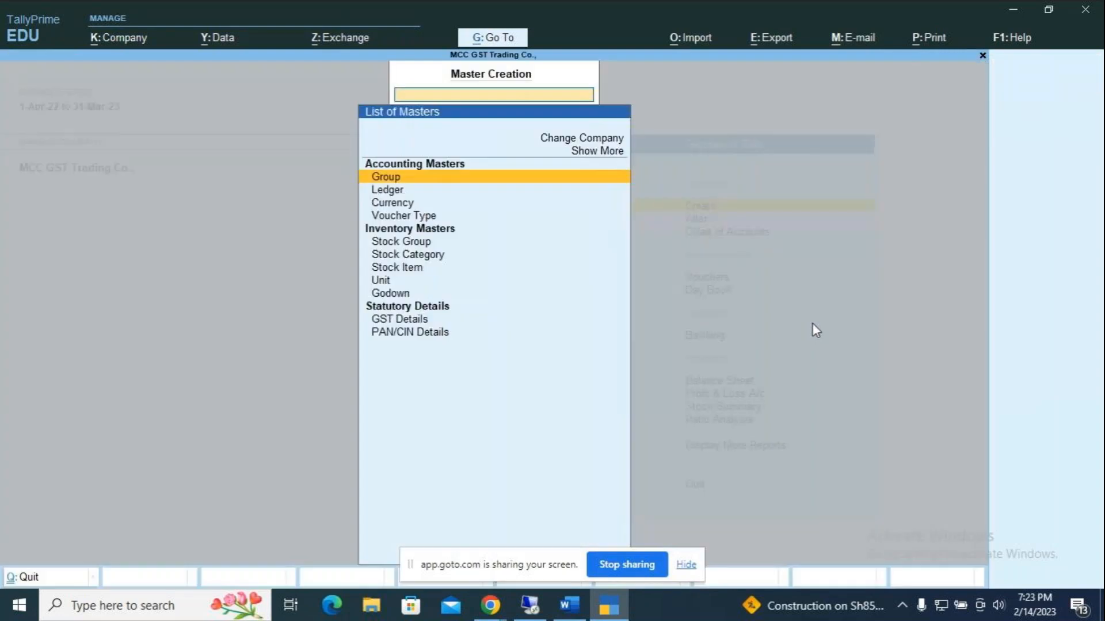
key("Down")
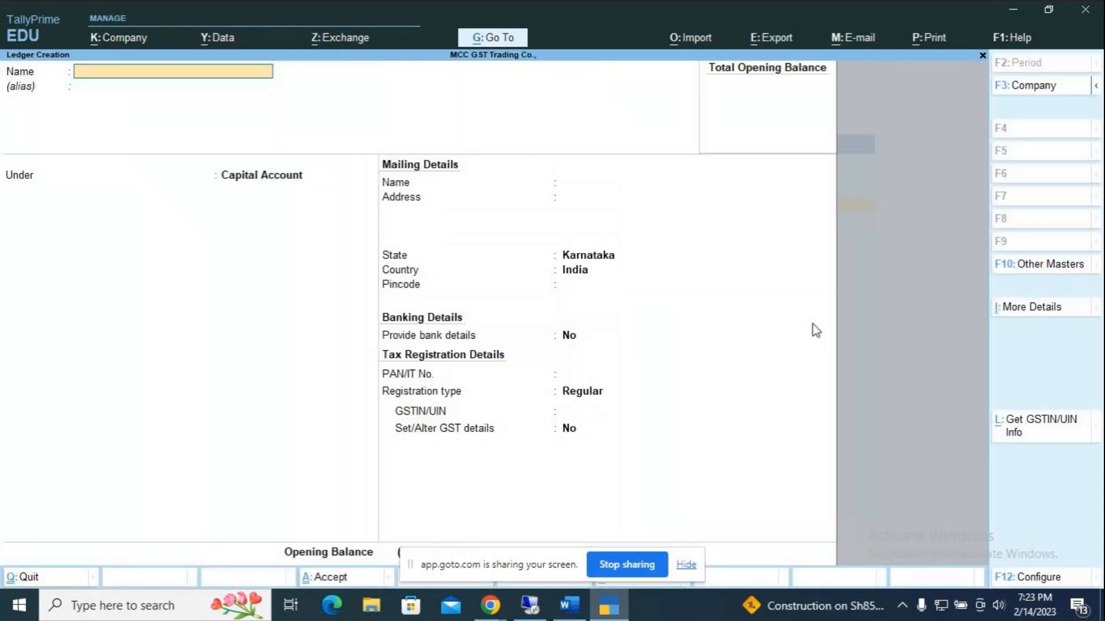
type("Input SGSt")
key("BackSpace")
type("T")
key("Return")
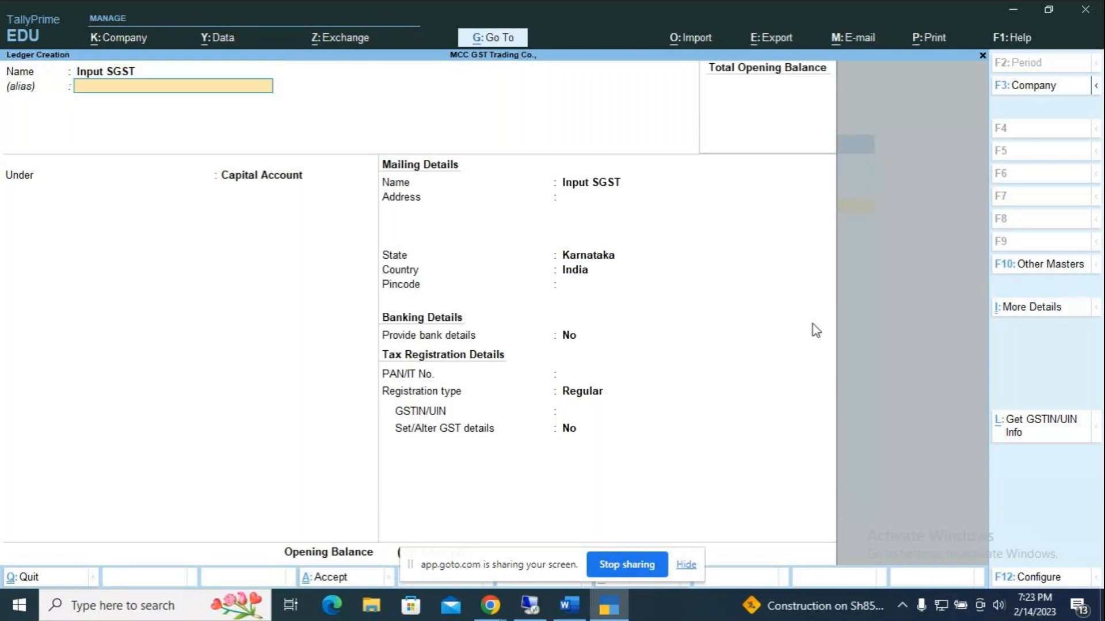
key("Return")
Place the Input SGST ledger under Duties & Taxes with duty type GST and tax type State Tax.
type("Du")
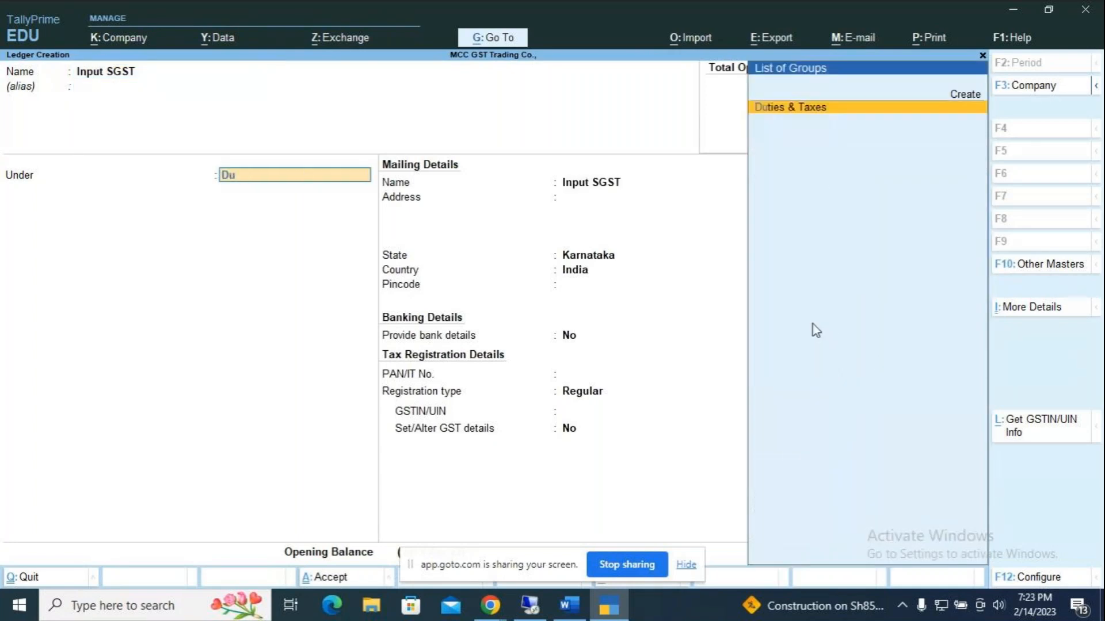
key("Return")
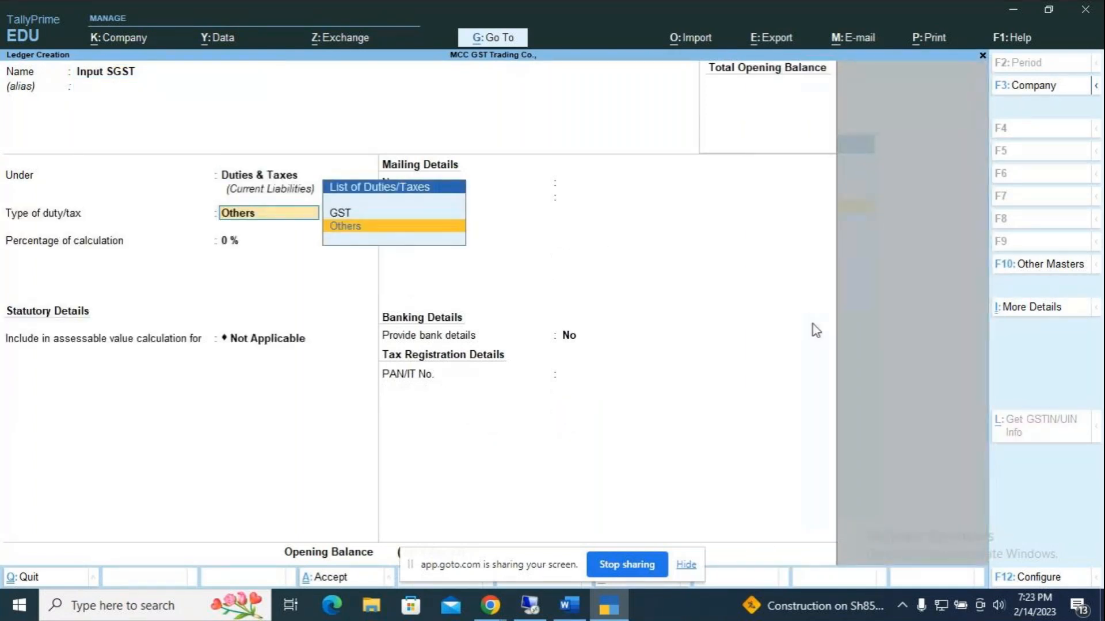
key("Up")
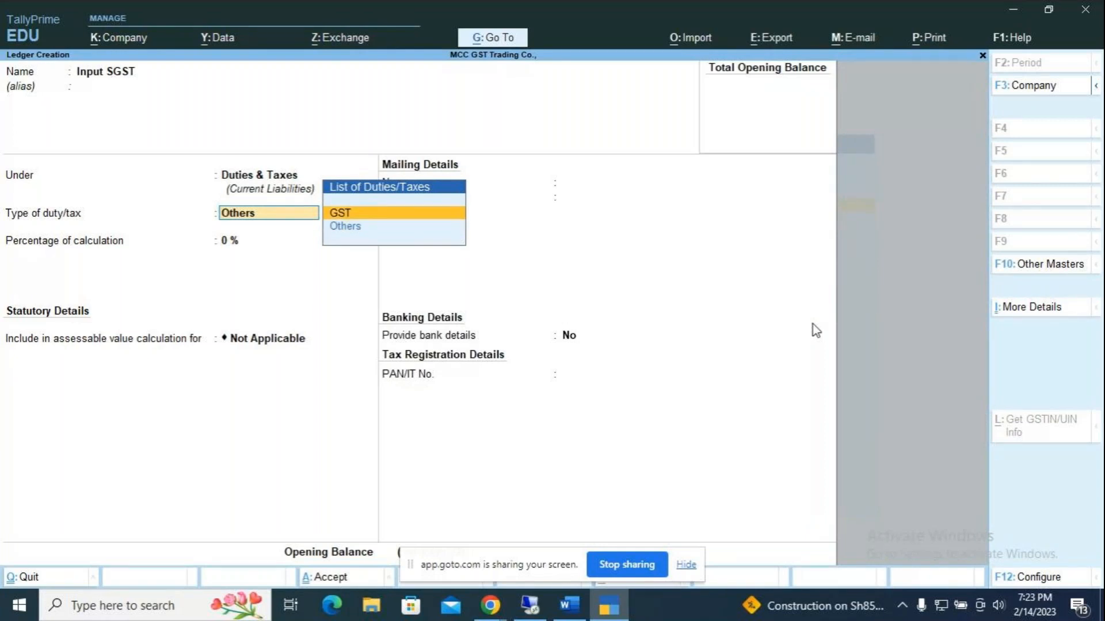
key("Return")
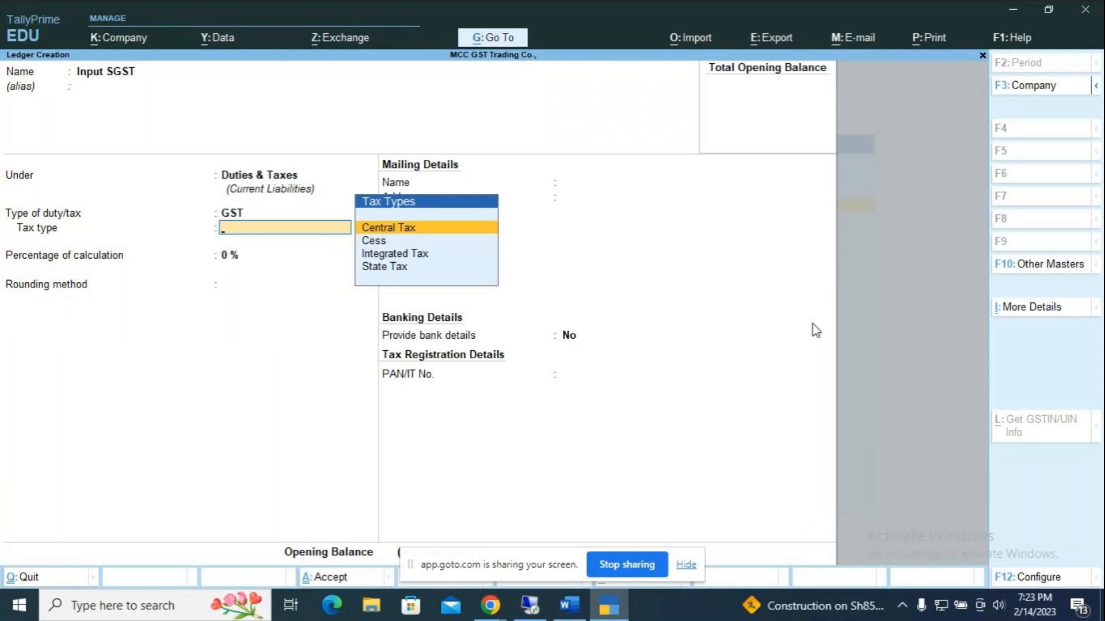
key("Down")
key("Down")
key("Down")
key("Return")
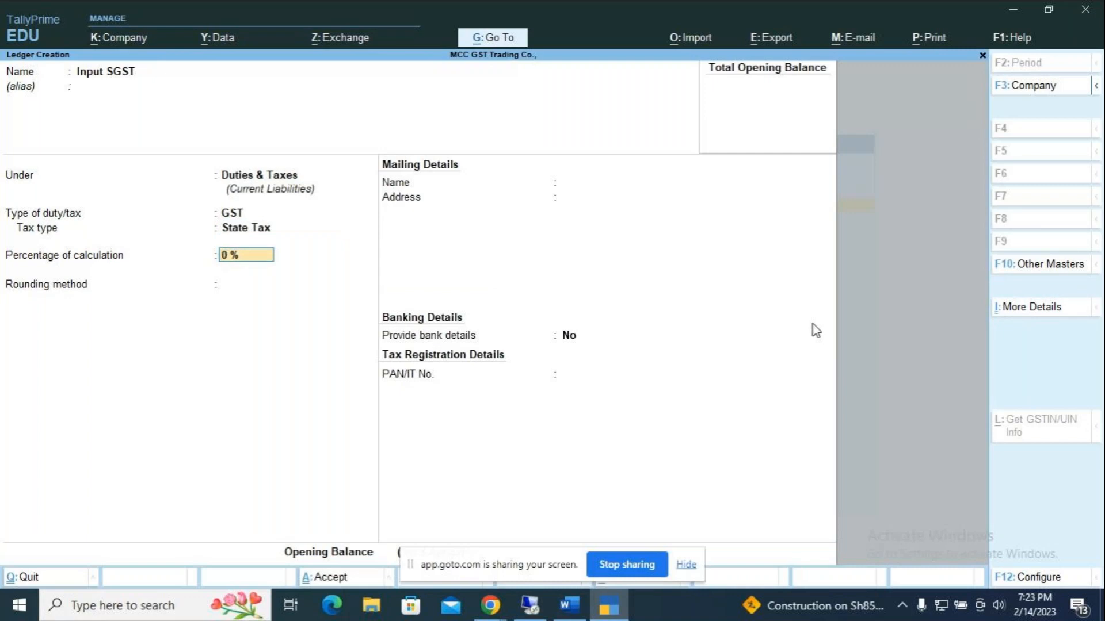
Keep the calculation at 0 %, set the rounding method to Not Applicable without bank details, and save the Input SGST ledger.
key("Return")
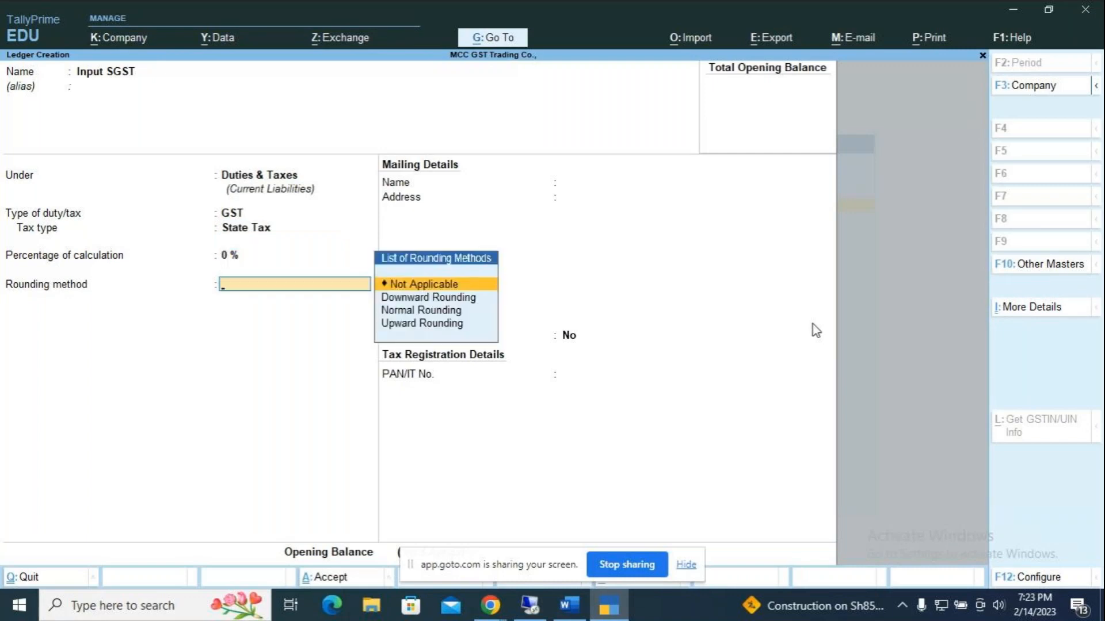
key("Return")
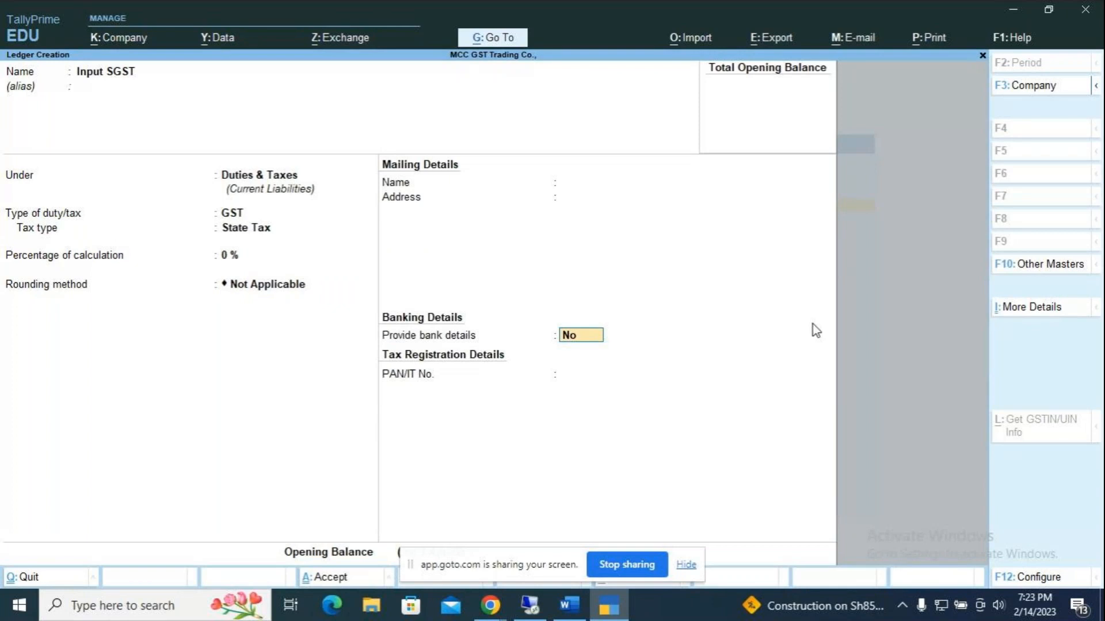
key("Return")
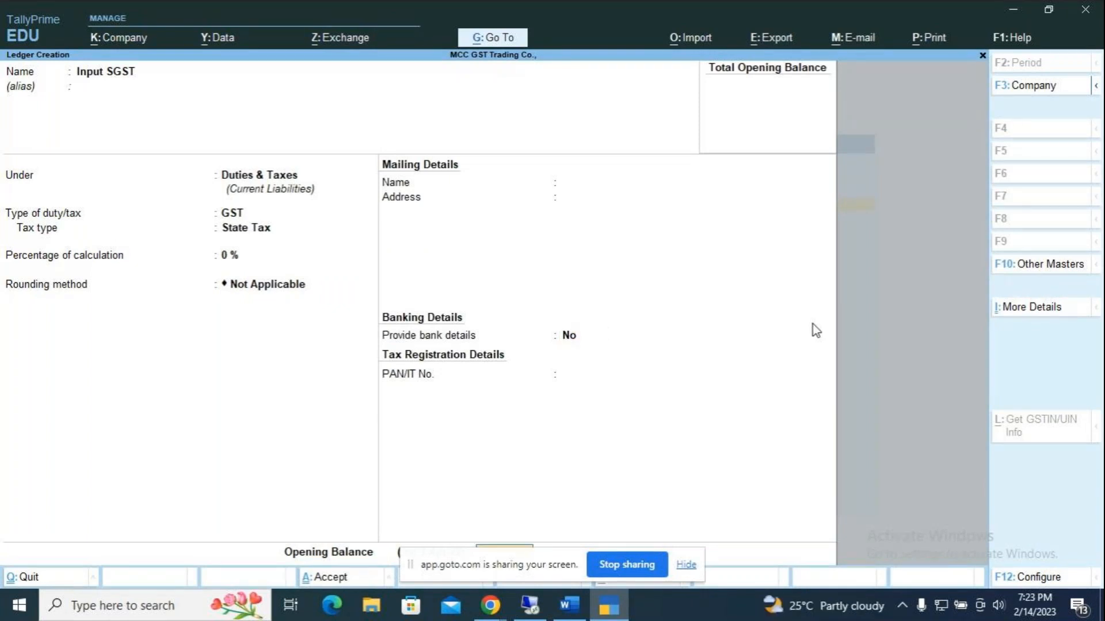
key("Return")
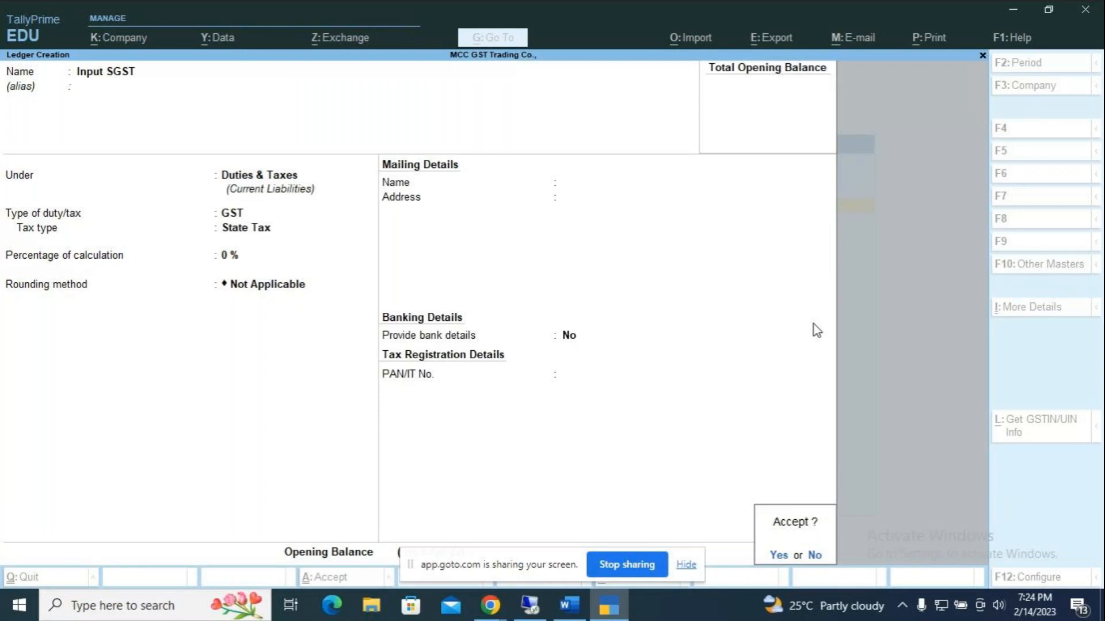
key("Return")
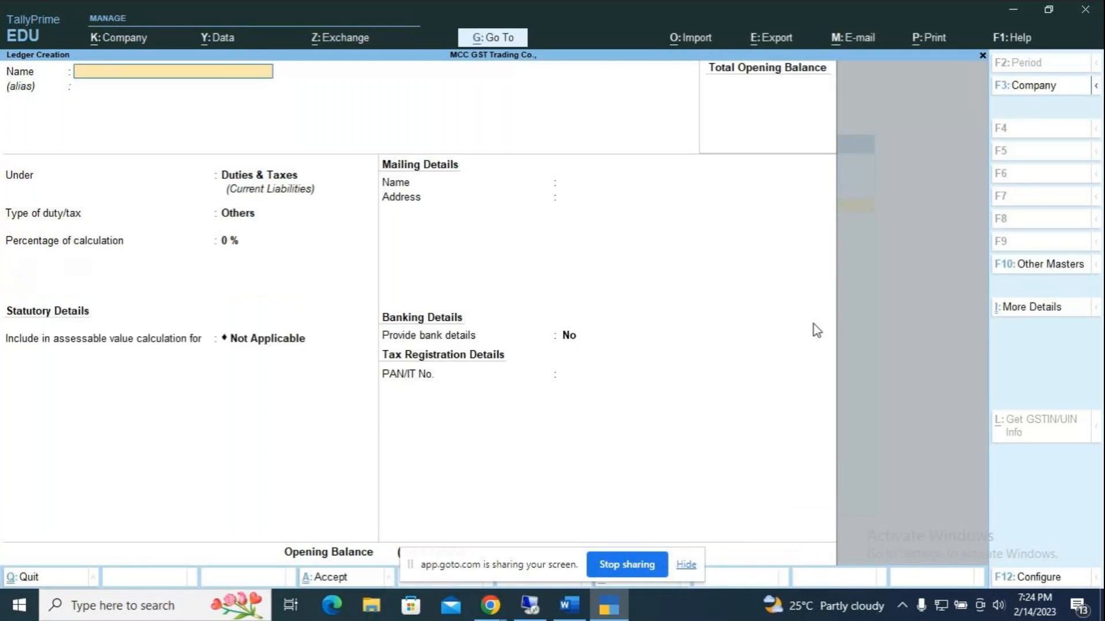
Name the next ledger Input CGST, keep it under Duties & Taxes and set its duty type to GST.
type("Input CGST")
key("Return")
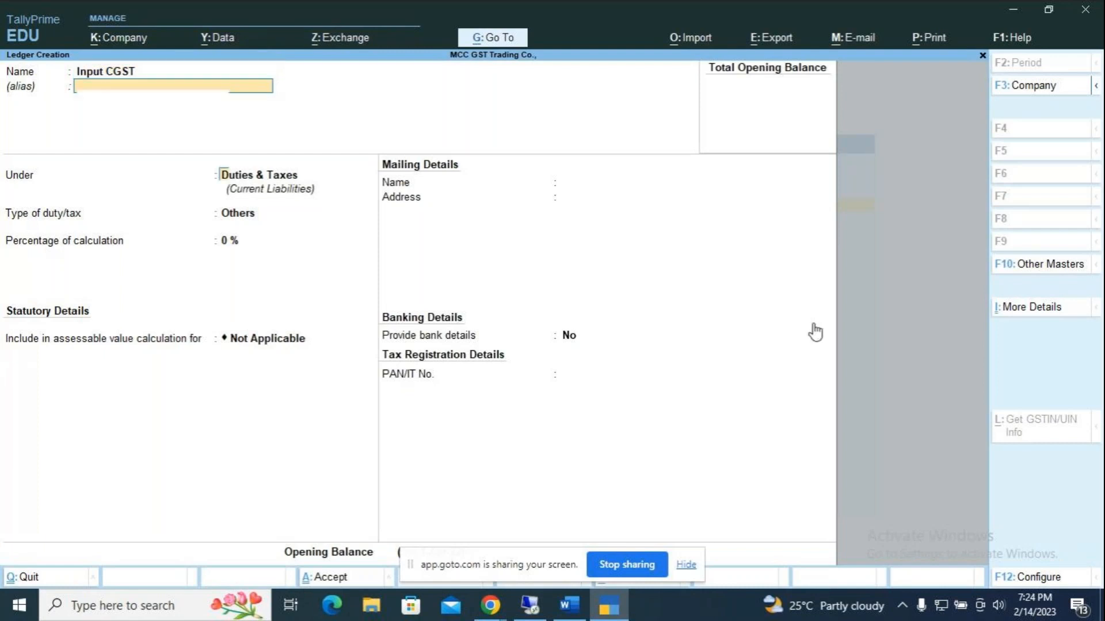
key("Return")
key("Up")
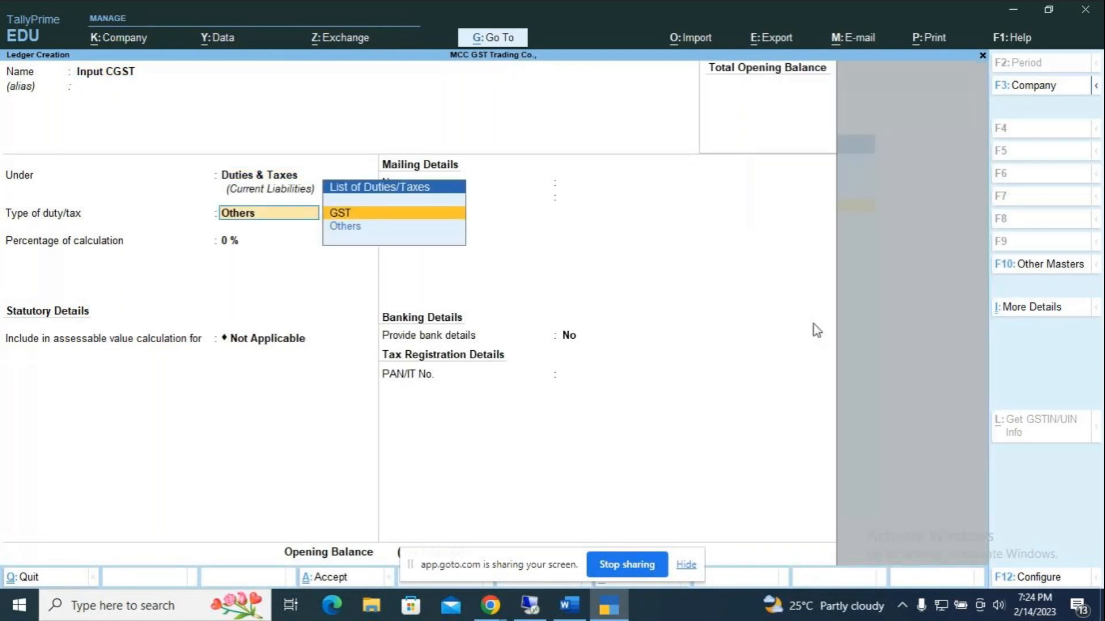
key("Return")
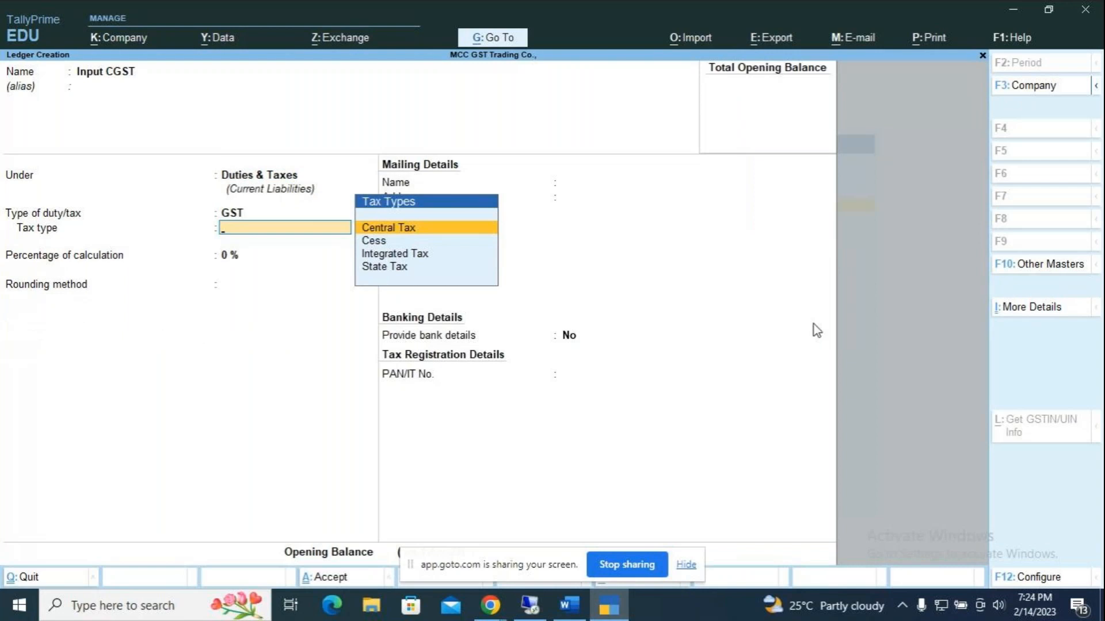
Give Input CGST the tax type Central Tax, 0 % calculation and rounding method Not Applicable, and save the ledger.
key("Return")
key("Return")
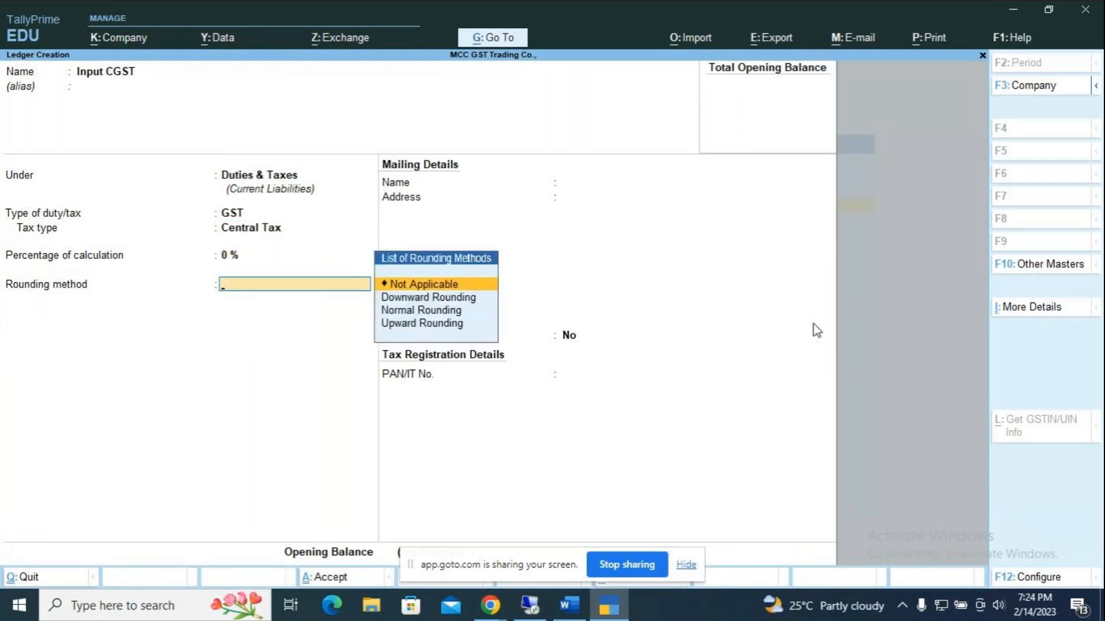
key("Return")
key("ctrl+a")
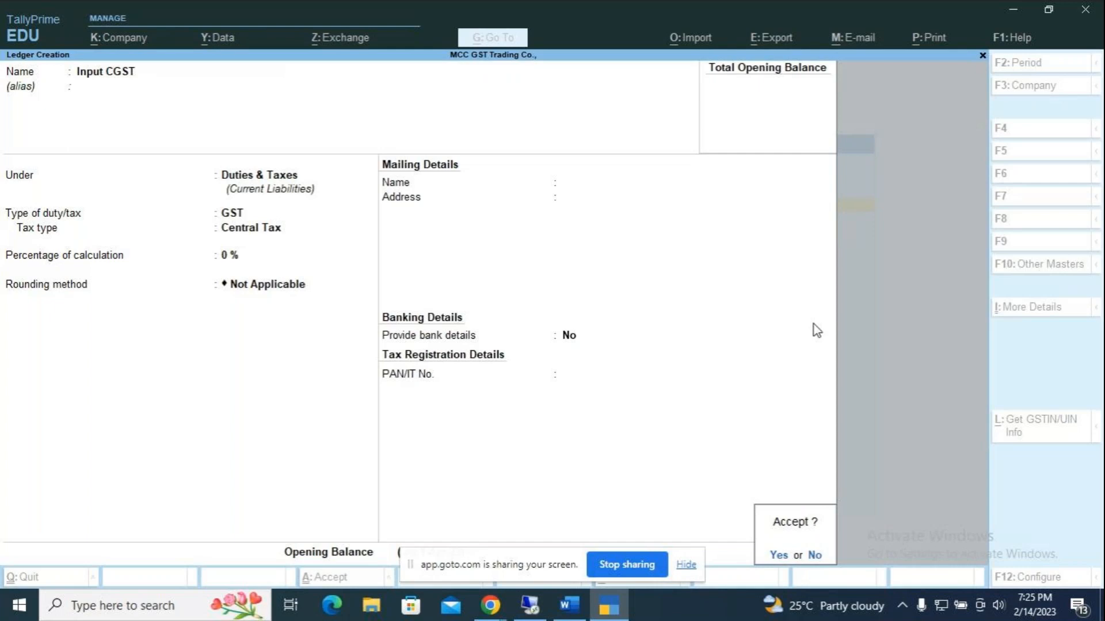
key("y")
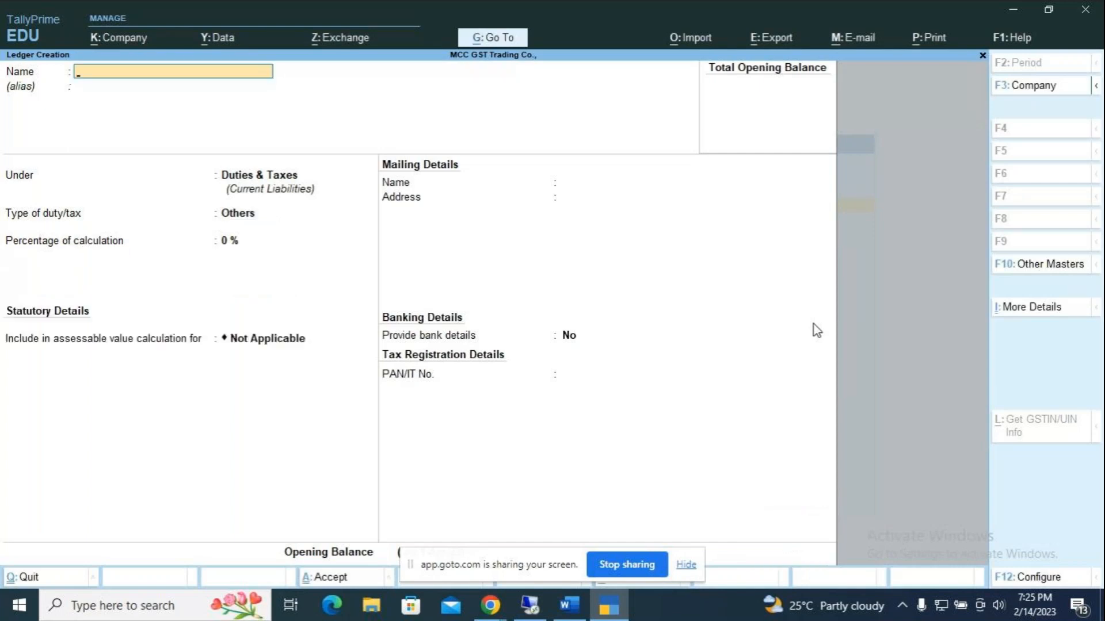
Check the third ledger in the Word notes, return to TallyPrime and name the new ledger Input IGST with no alias.
key("alt+Tab")
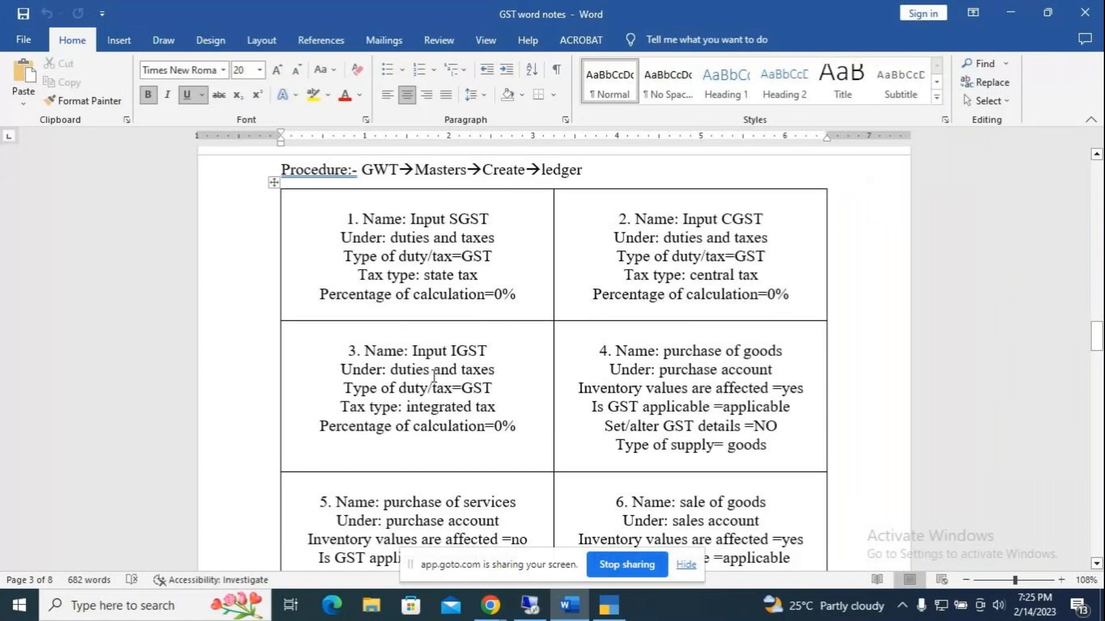
key("alt+Tab")
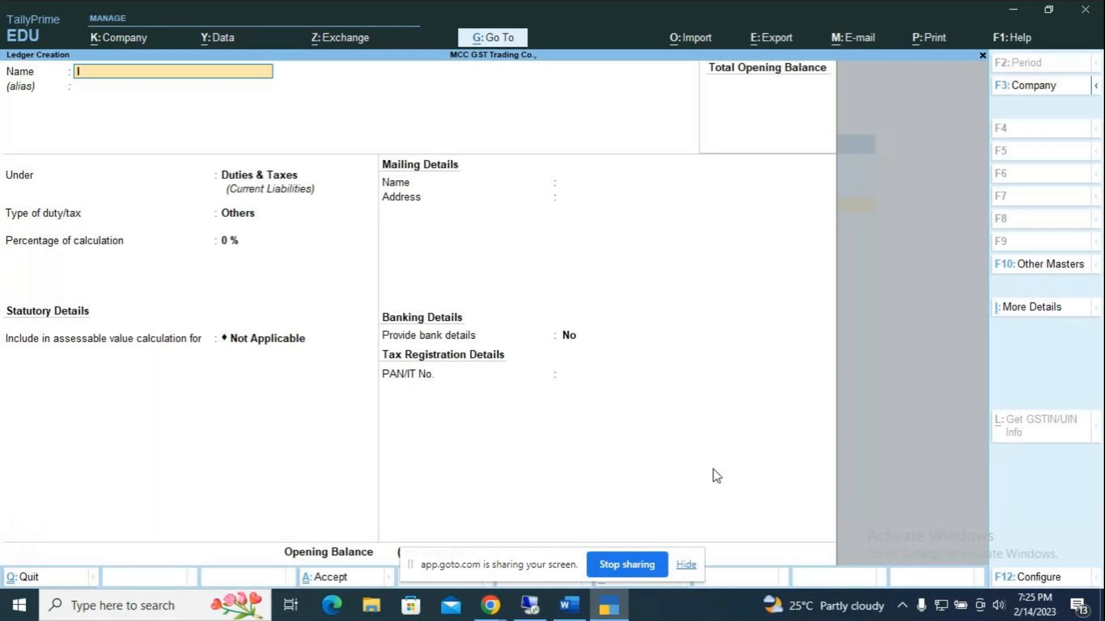
type("Input IGST")
key("Return")
key("Return")
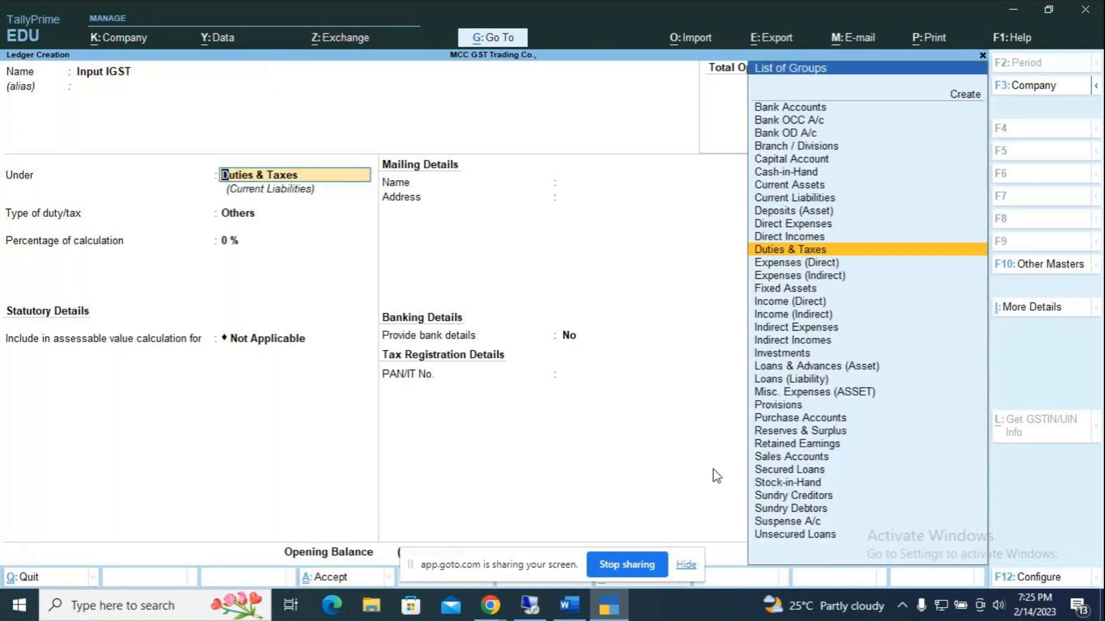
Keep Input IGST under Duties & Taxes and set its duty type to GST and tax type to Integrated Tax.
key("Return")
key("Up")
key("Return")
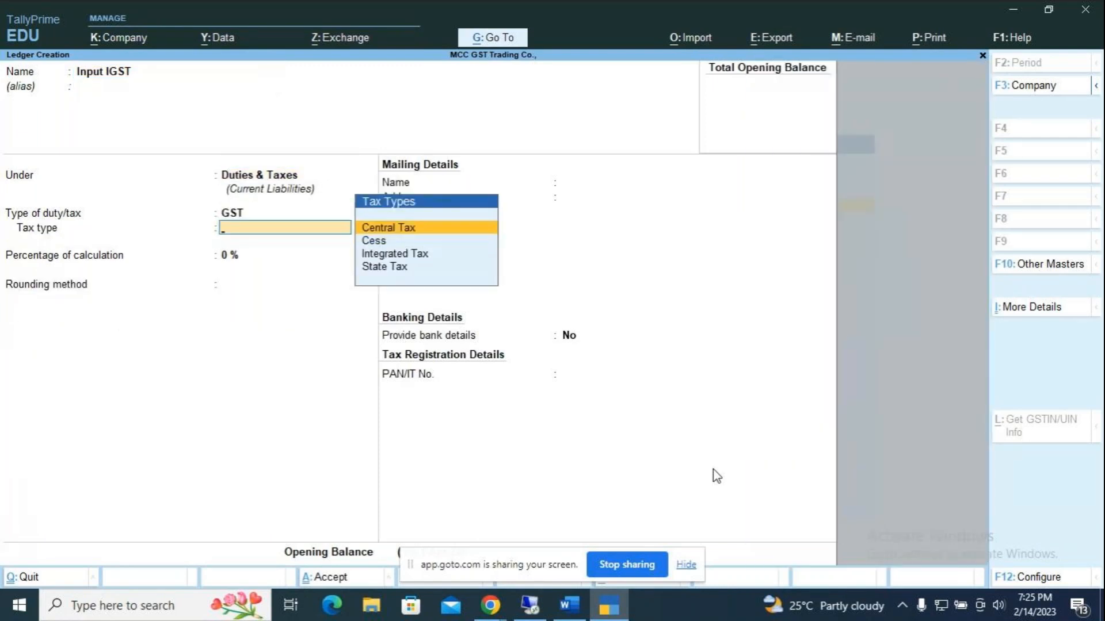
key("Down")
key("Down")
key("Return")
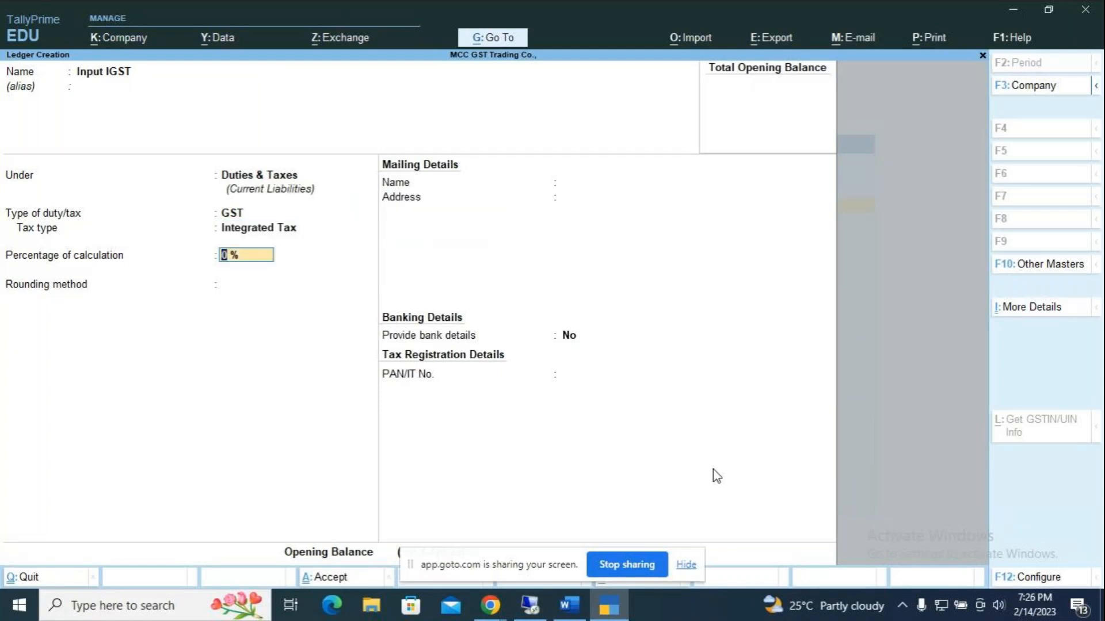
Leave the Input IGST calculation at 0 %, the rounding method at Not Applicable and bank details at No.
key("Return")
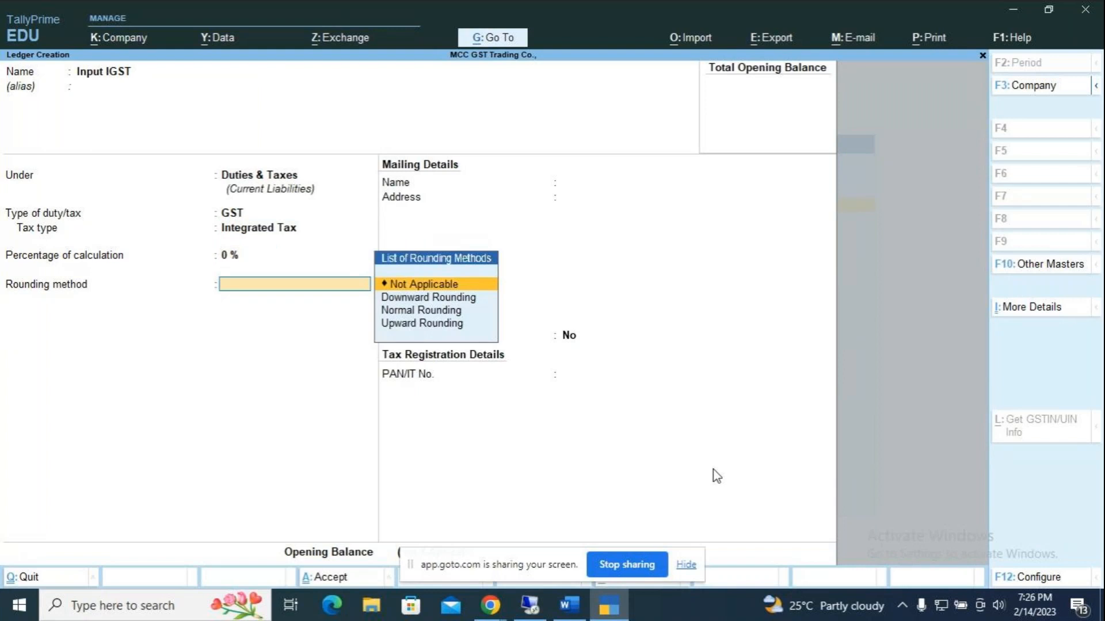
key("Return")
key("Return")
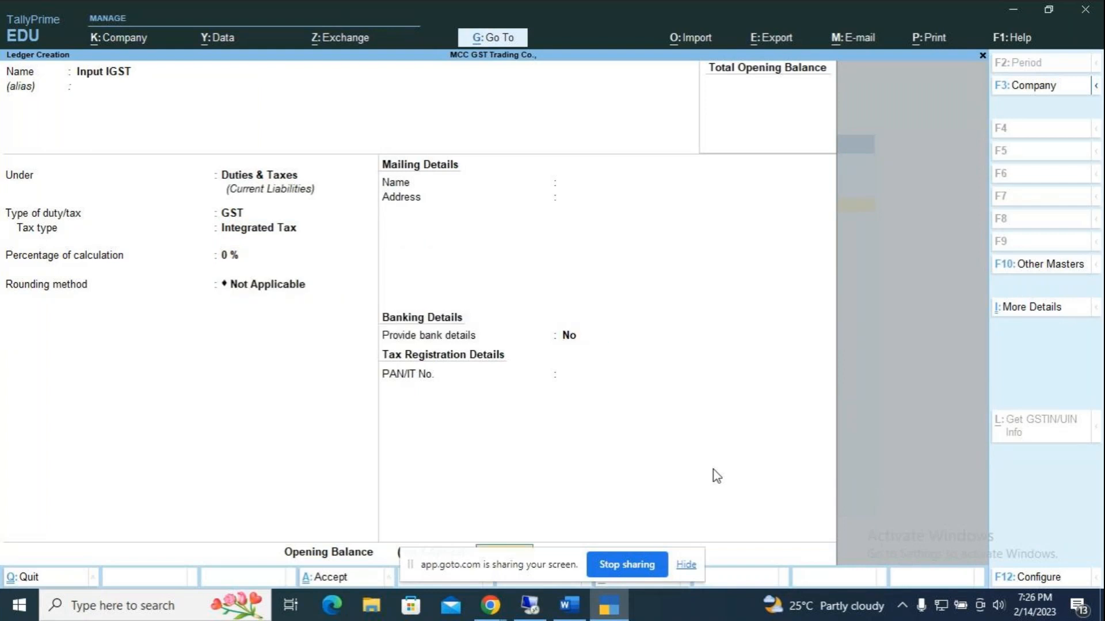
key("Return")
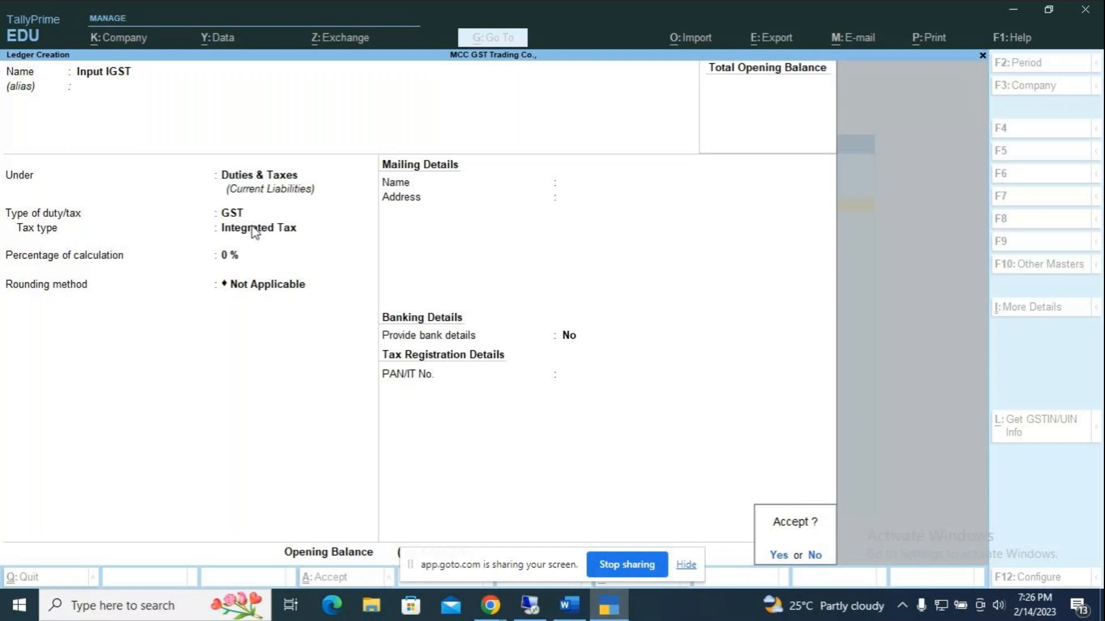
Go back through the Input IGST fields to review the tax type and duty type options.
key("BackSpace")
key("BackSpace")
key("BackSpace")
key("BackSpace")
key("BackSpace")
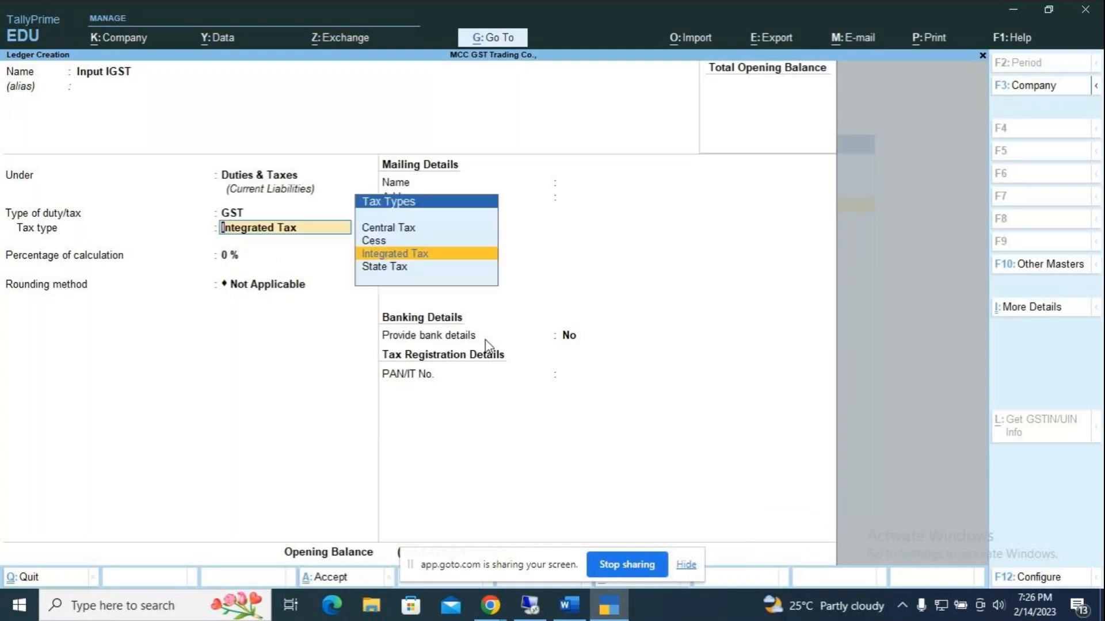
key("BackSpace")
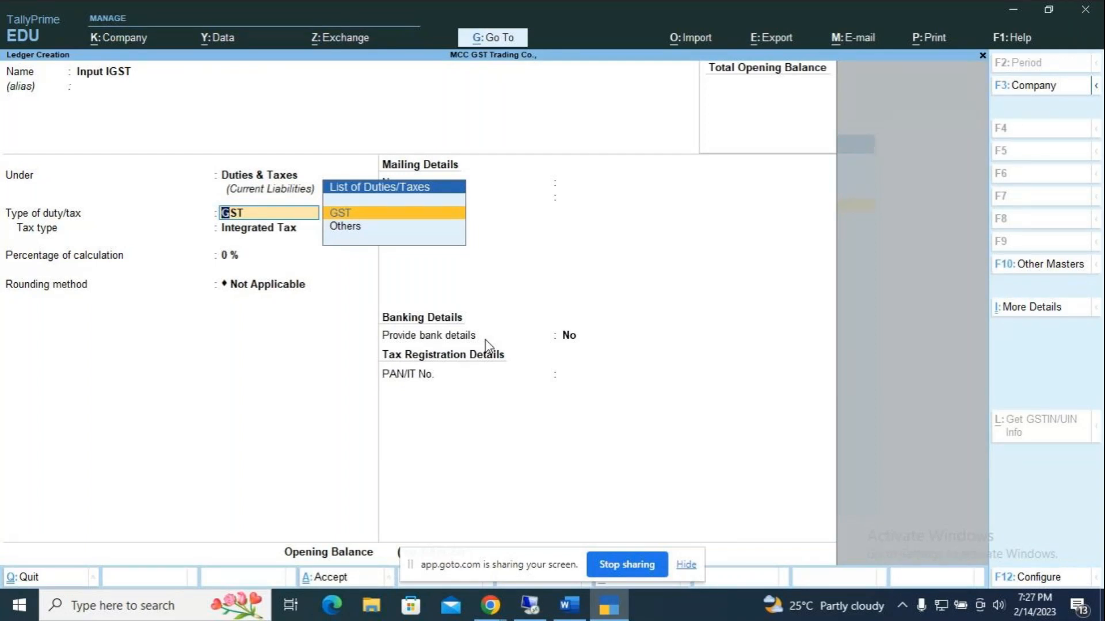
Keep all the Input IGST settings as entered and save the ledger.
key("Return")
key("Return")
key("Return")
key("Return")
key("Return")
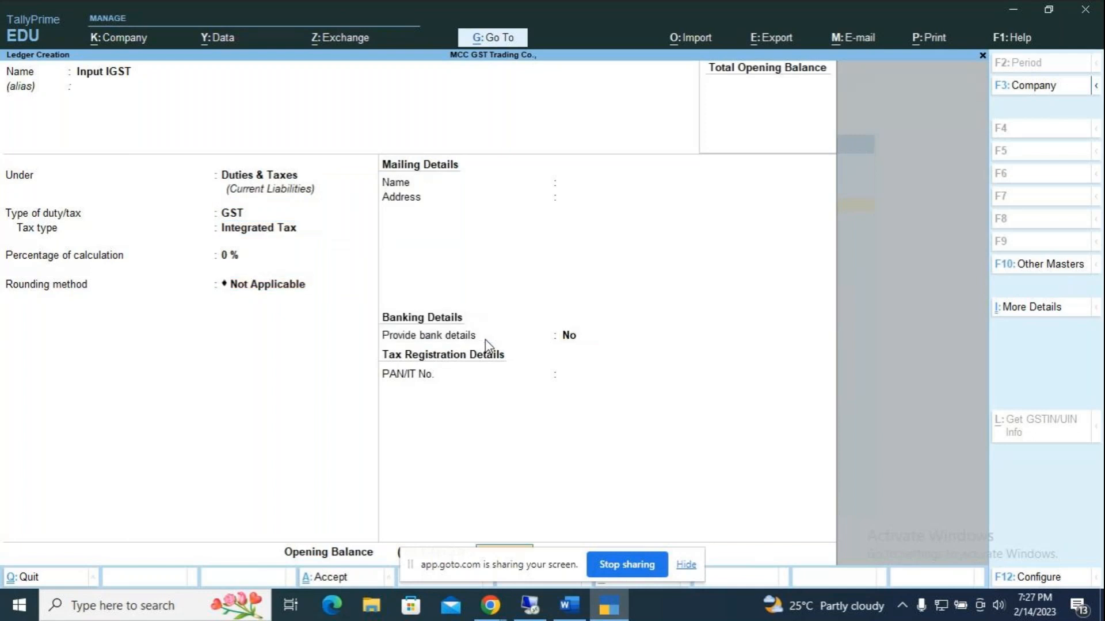
key("Return")
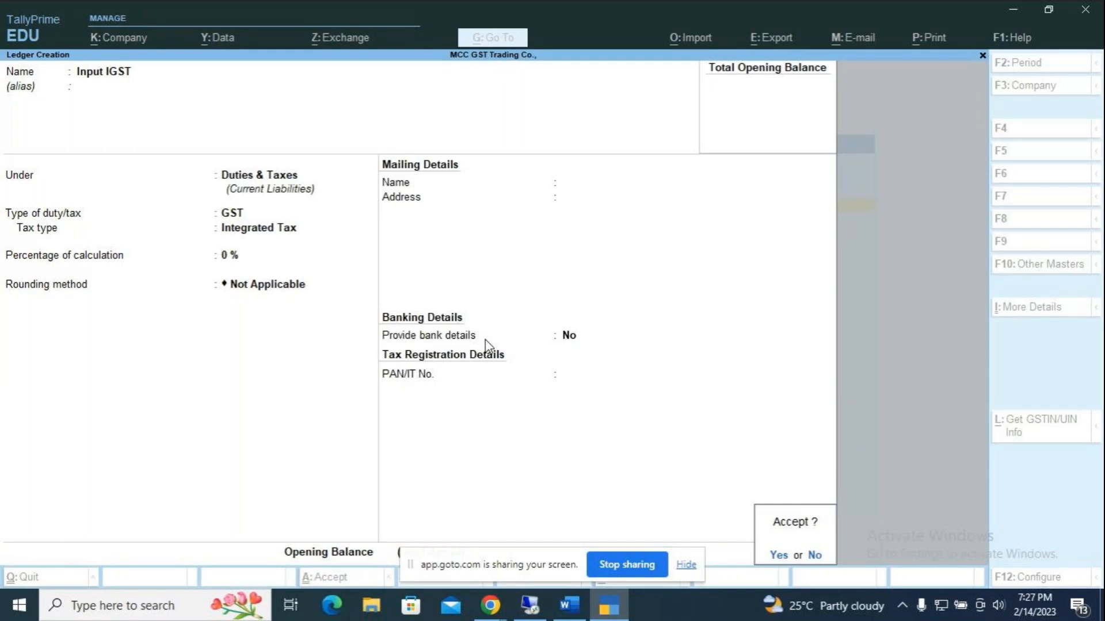
key("Return")
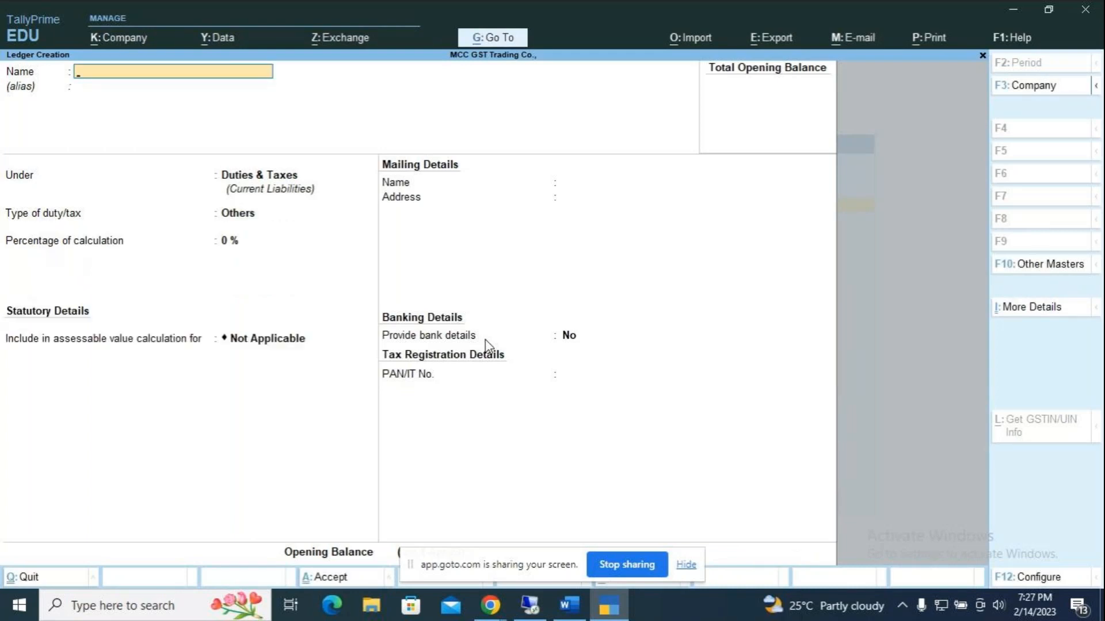
Quit ledger creation and open the company features of MCC GST Trading Co.,.
key("Escape")
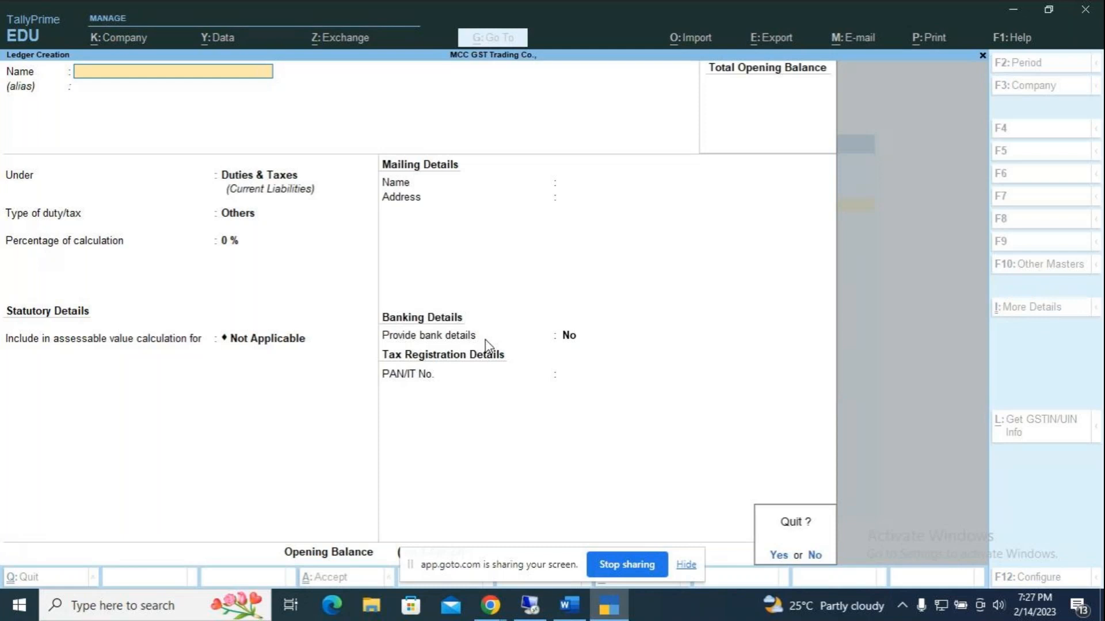
key("Return")
key("Escape")
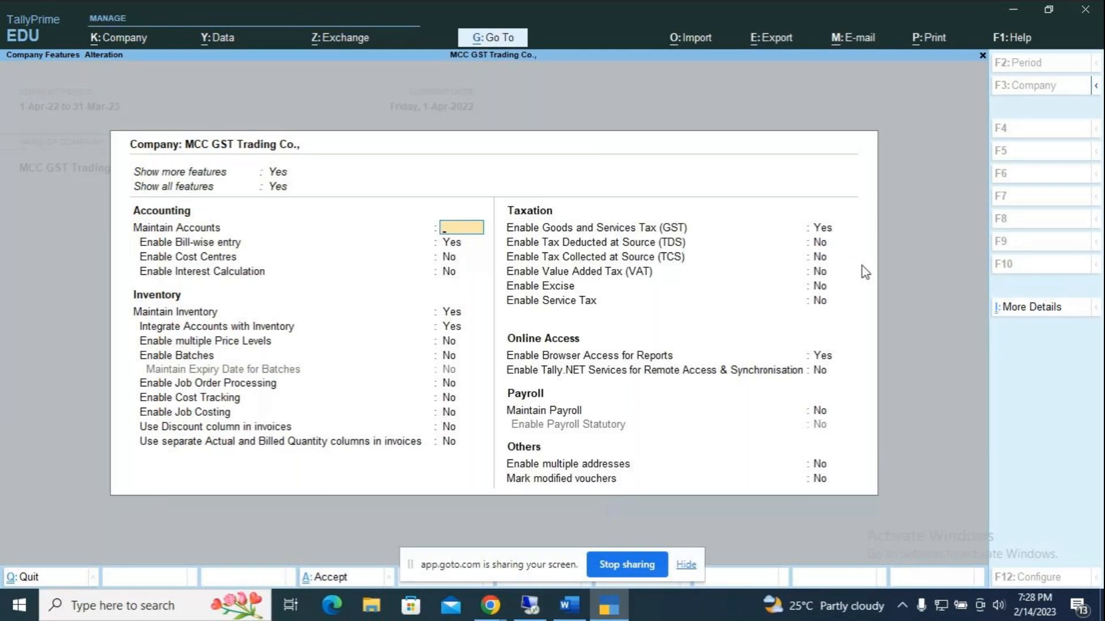
Save the company features as set and open the creation form for a new ledger.
key("ctrl+a")
key("Return")
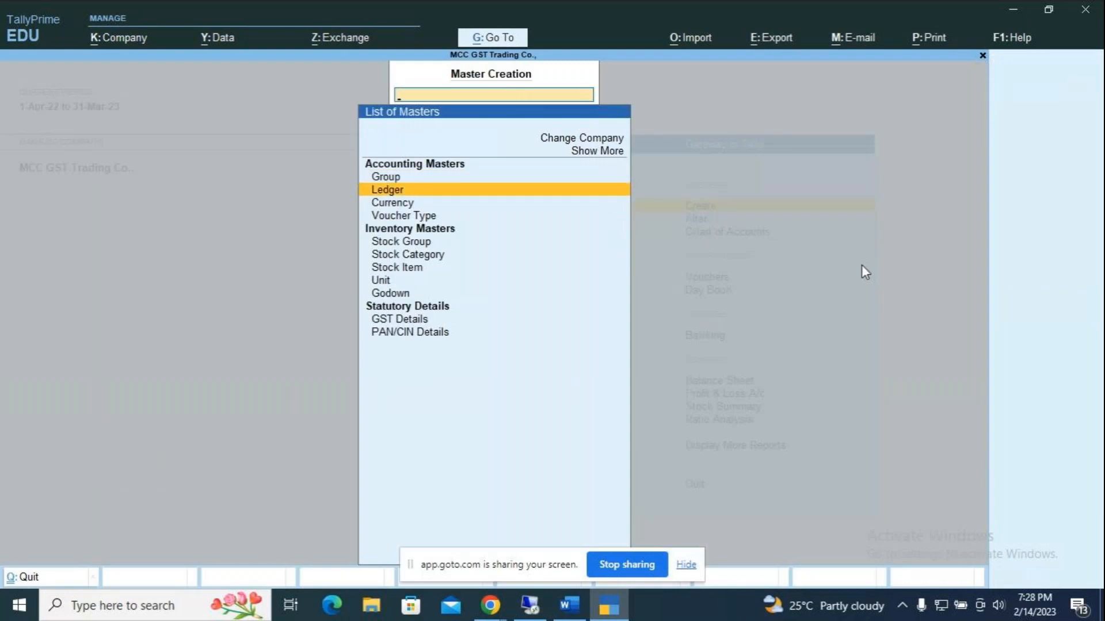
key("Return")
Following the purchase of goods entry in the Word notes, name the ledger Purchase of Goods under Purchase Accounts with ledger type Not Applicable.
key("alt+Tab")
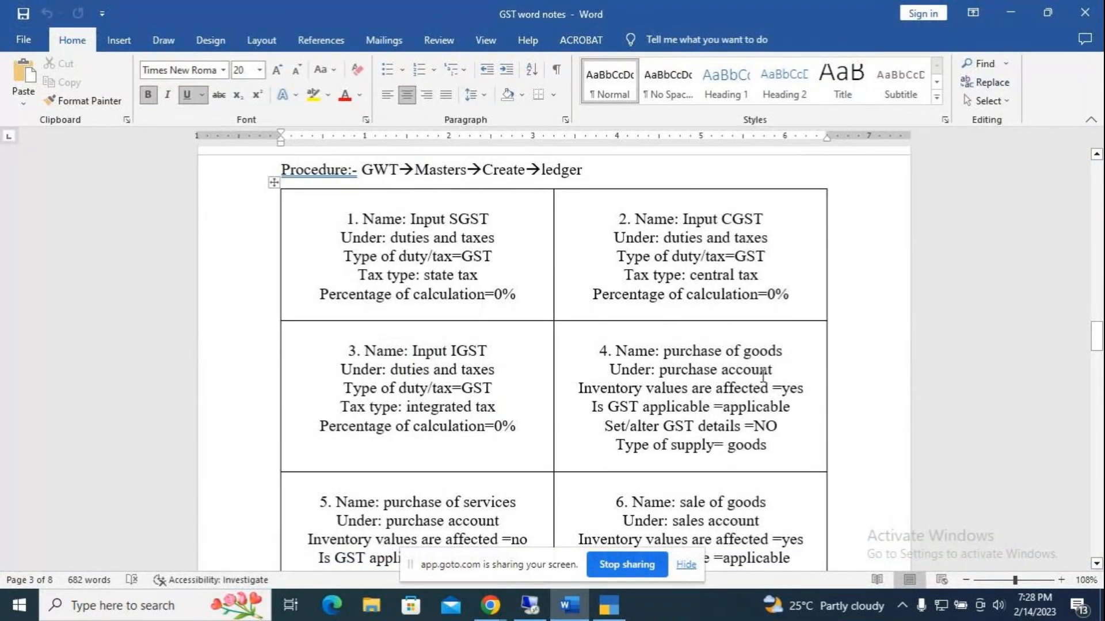
scroll(446, 453, "down", 2)
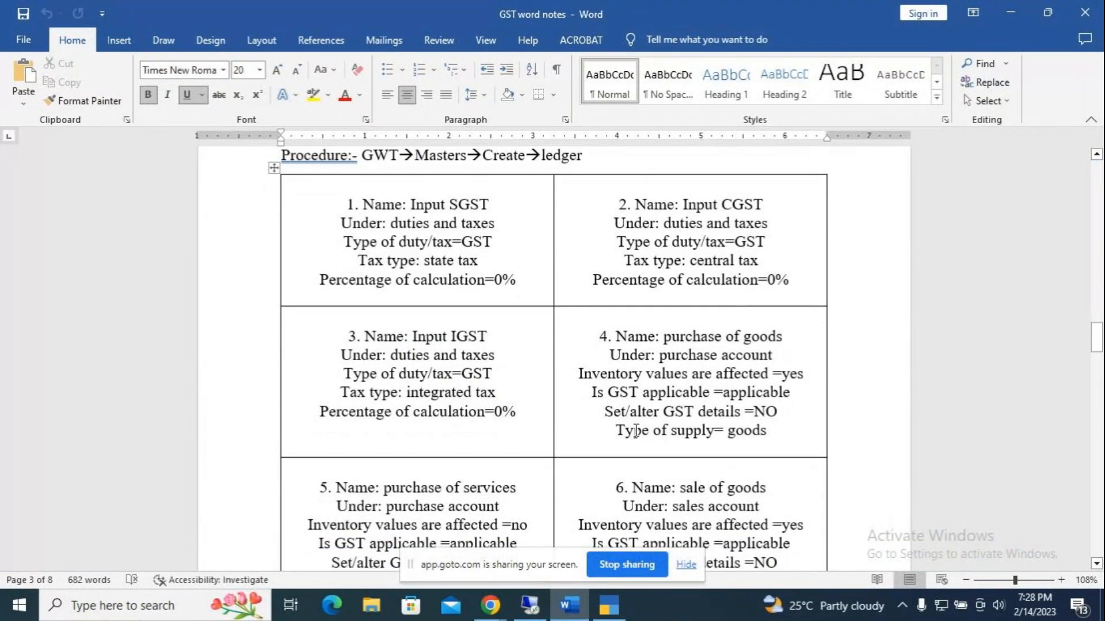
key("alt+Tab")
type("Pur")
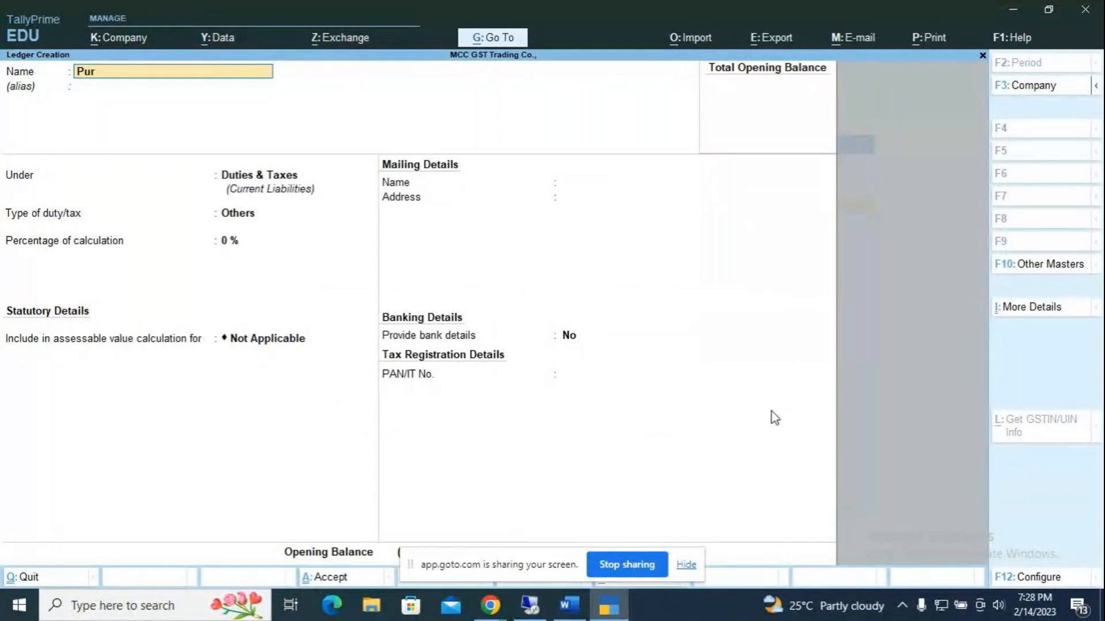
type("chase of Goods")
key("Return")
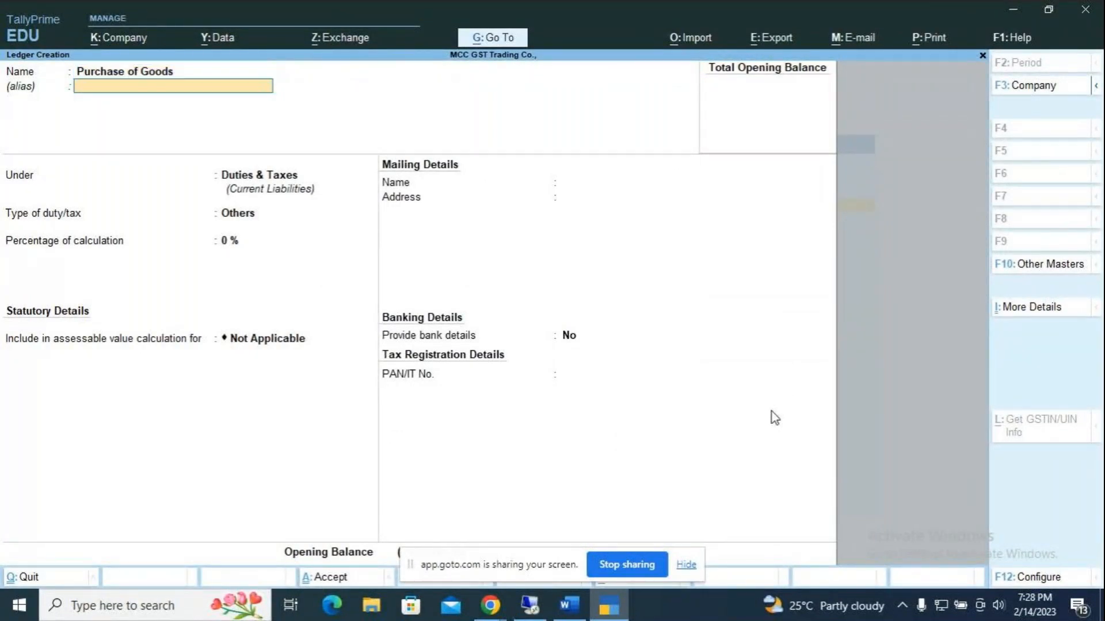
type("Pu")
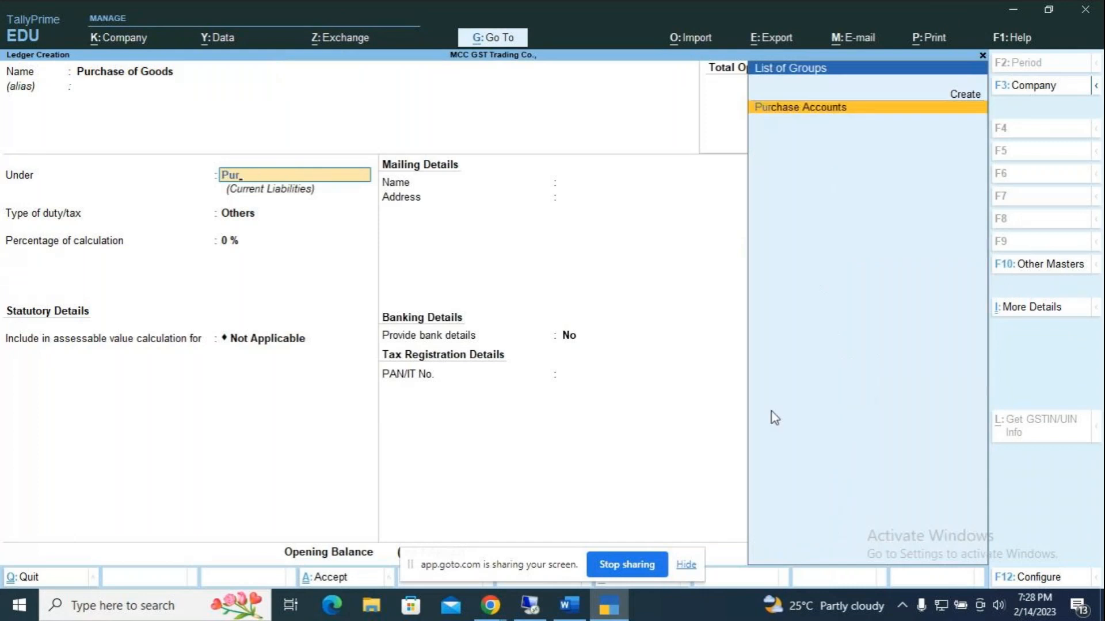
type("r")
key("Return")
key("Return")
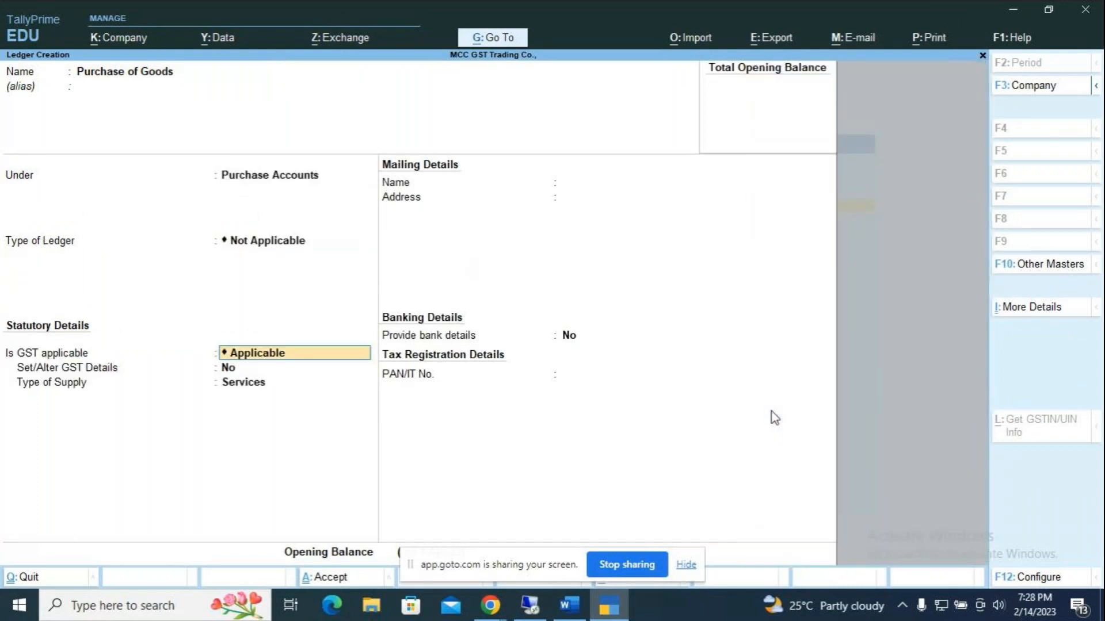
Keep GST Applicable and GST details at No, set the type of supply to Goods and save the Purchase of Goods ledger.
key("Return")
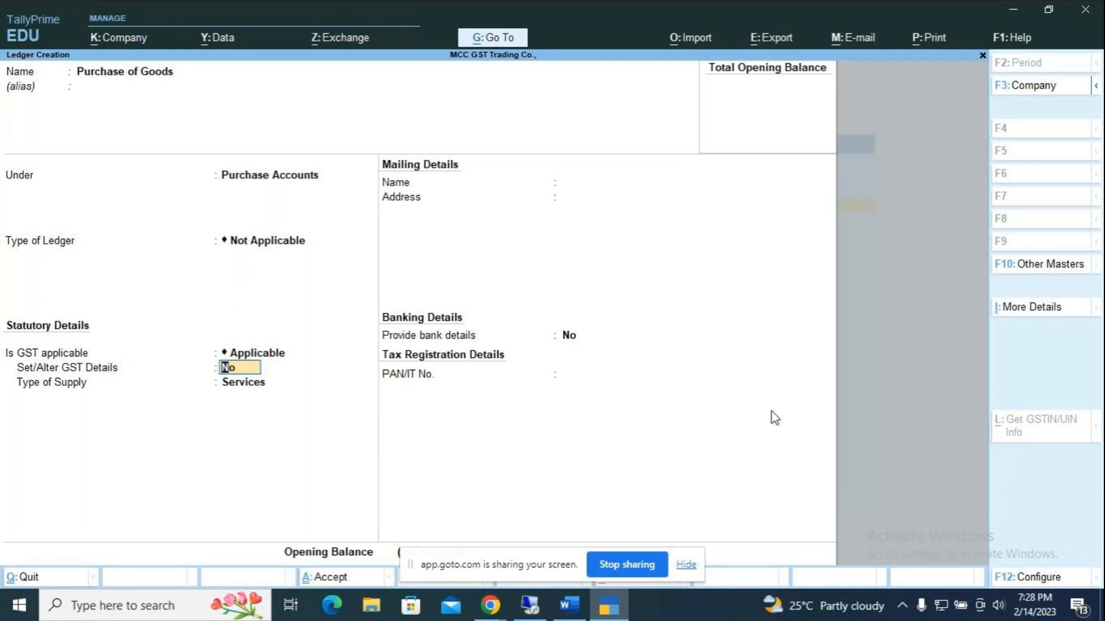
key("Return")
key("Up")
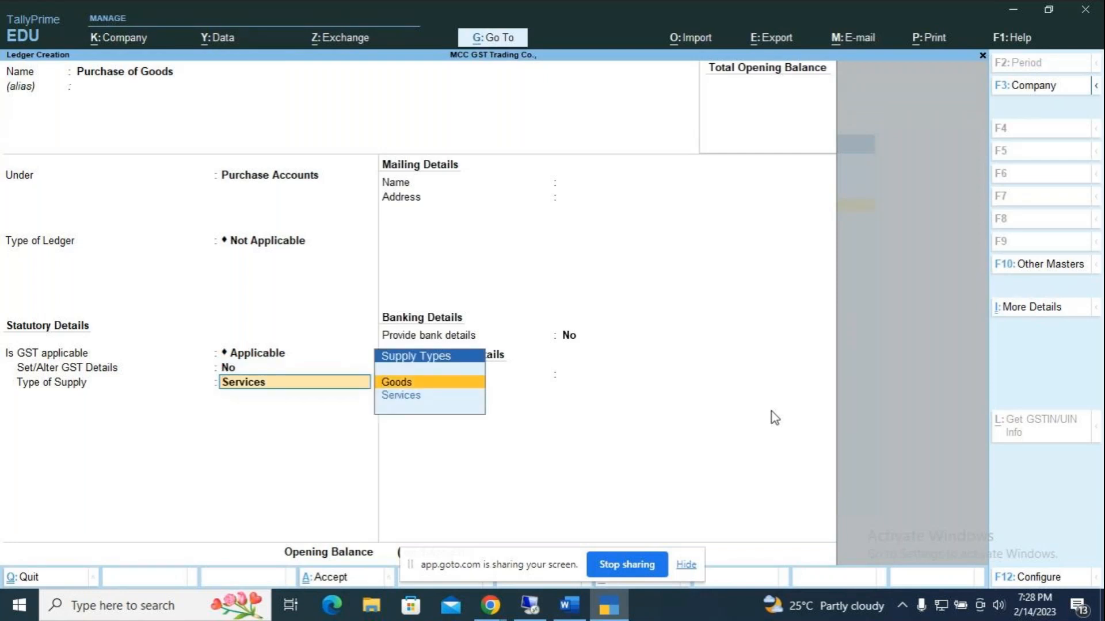
key("Return")
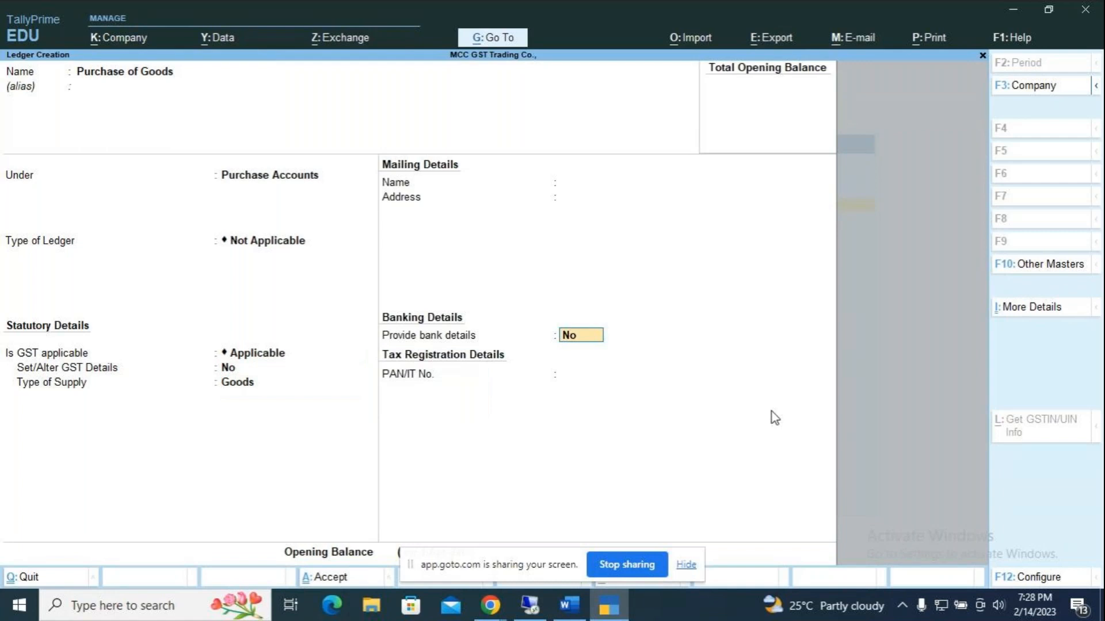
key("Return")
key("Return")
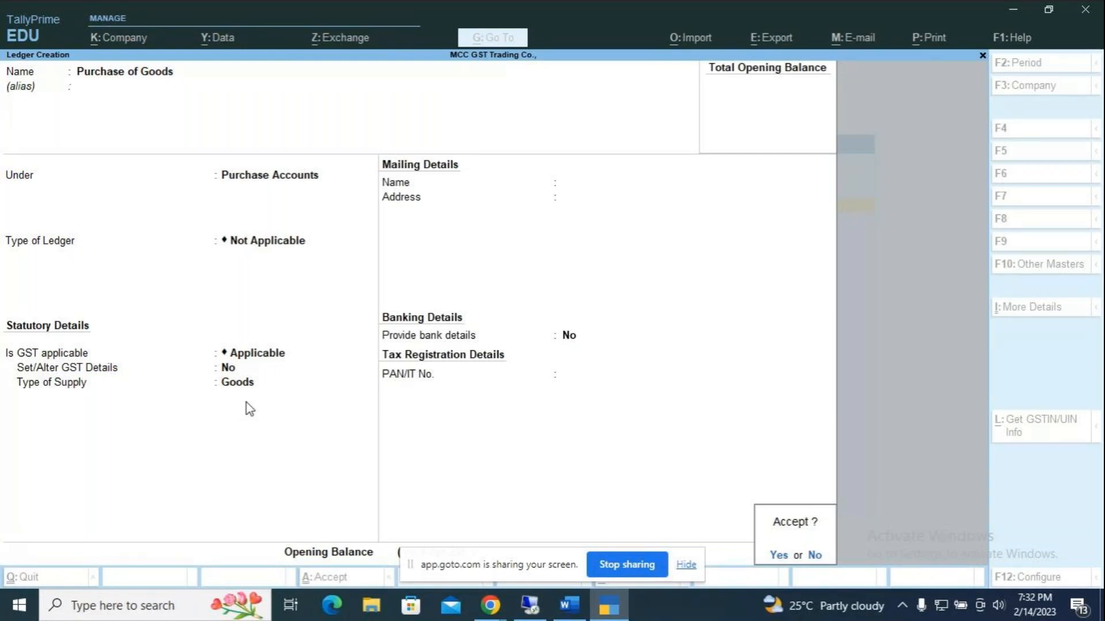
key("Return")
Name a new ledger Purchase of Service under Purchase Accounts, with the type of ledger Not Applicable.
type("Purc")
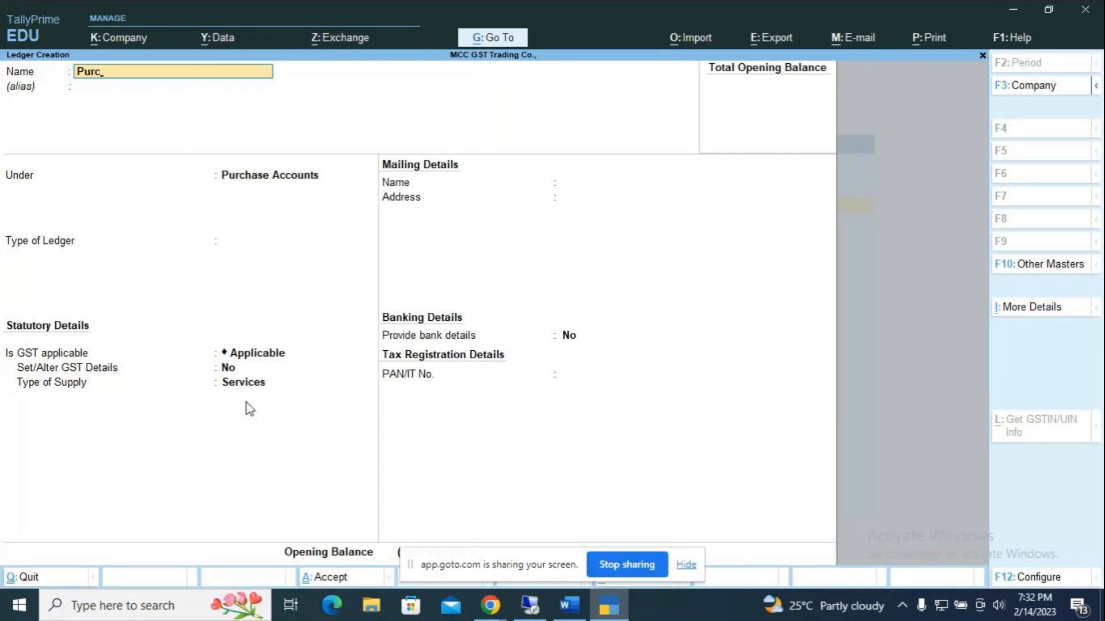
type("hase of Service")
key("Return")
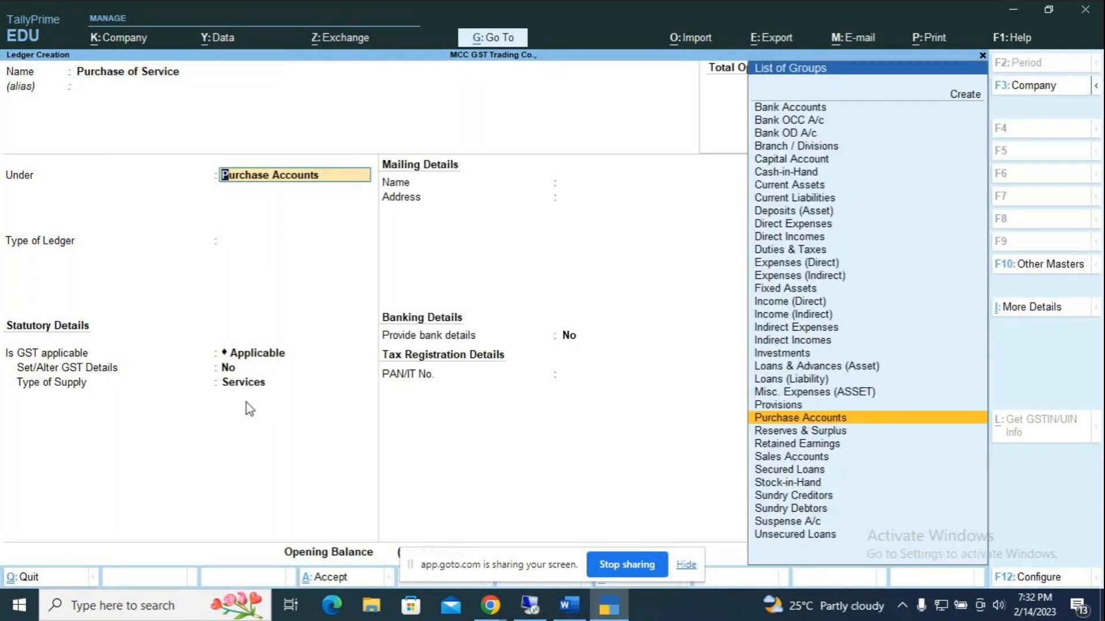
key("Return")
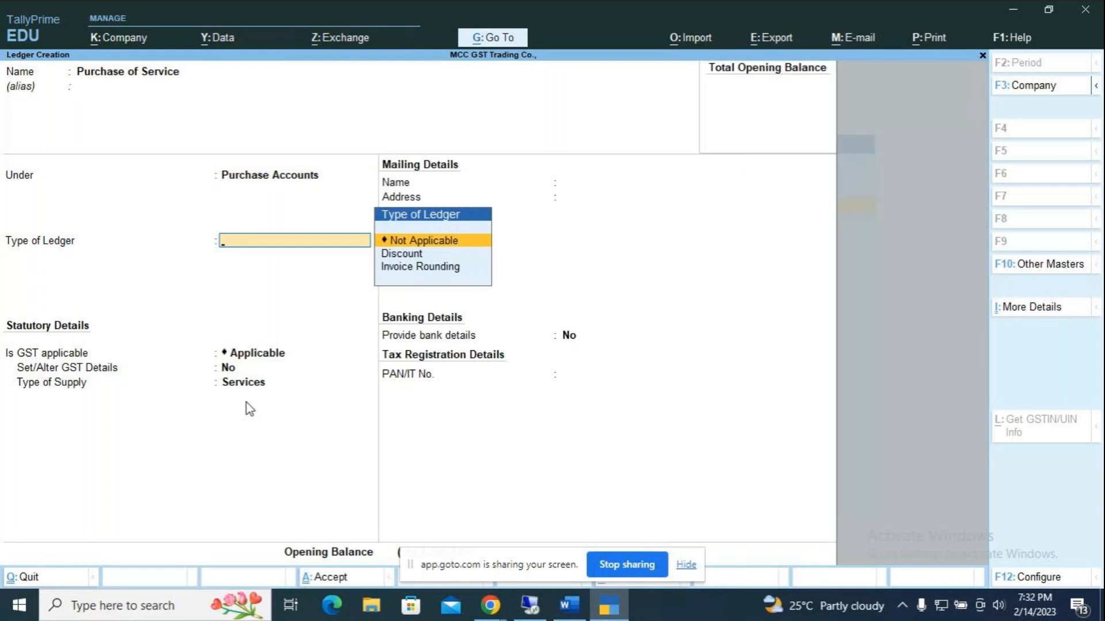
key("Return")
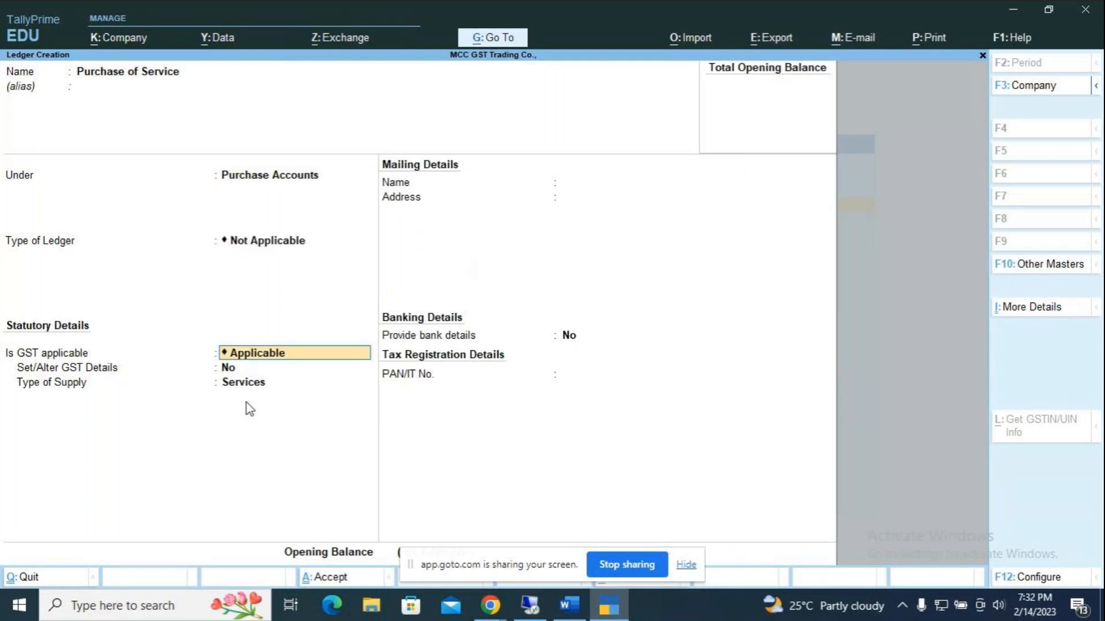
Keep GST Applicable, GST details No, type of supply Services and bank details No, and save the Purchase of Service ledger.
key("Return")
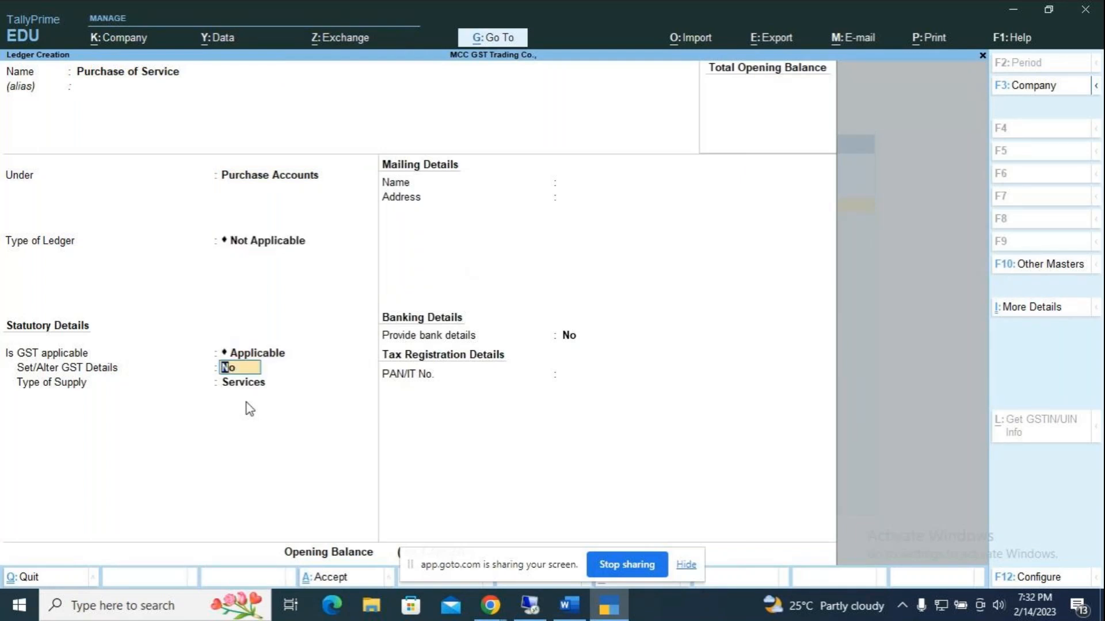
key("Return")
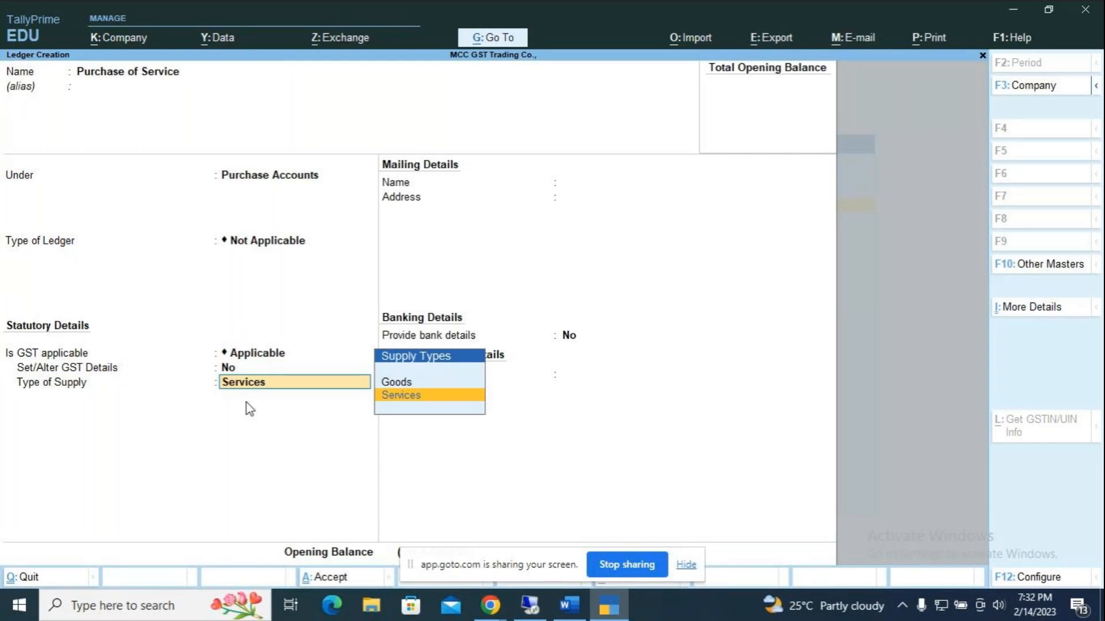
key("Return")
key("Return")
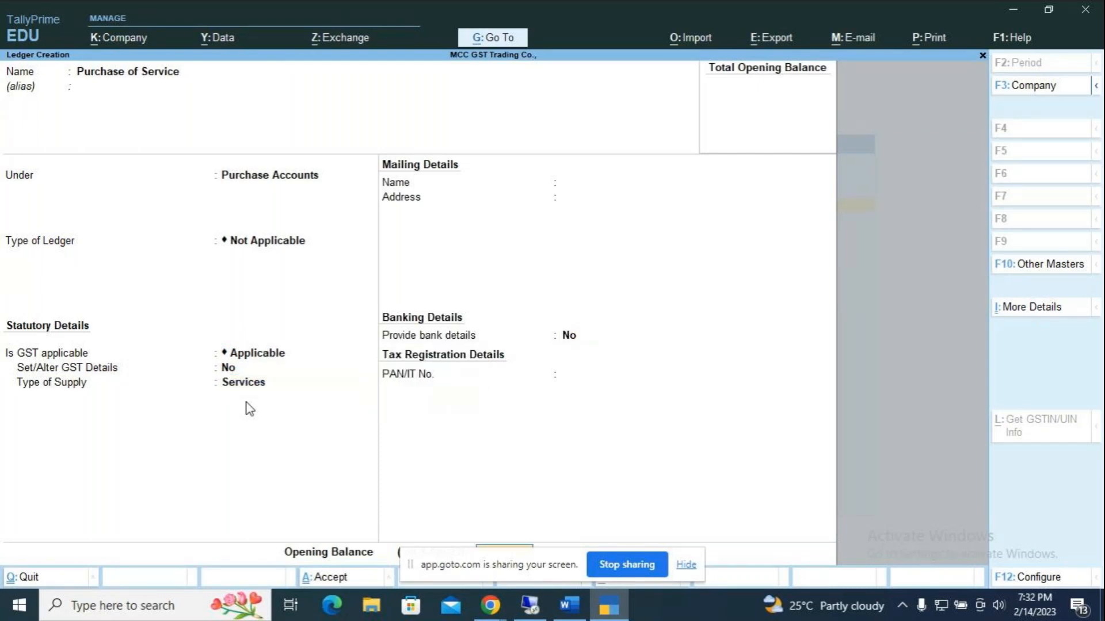
key("Return")
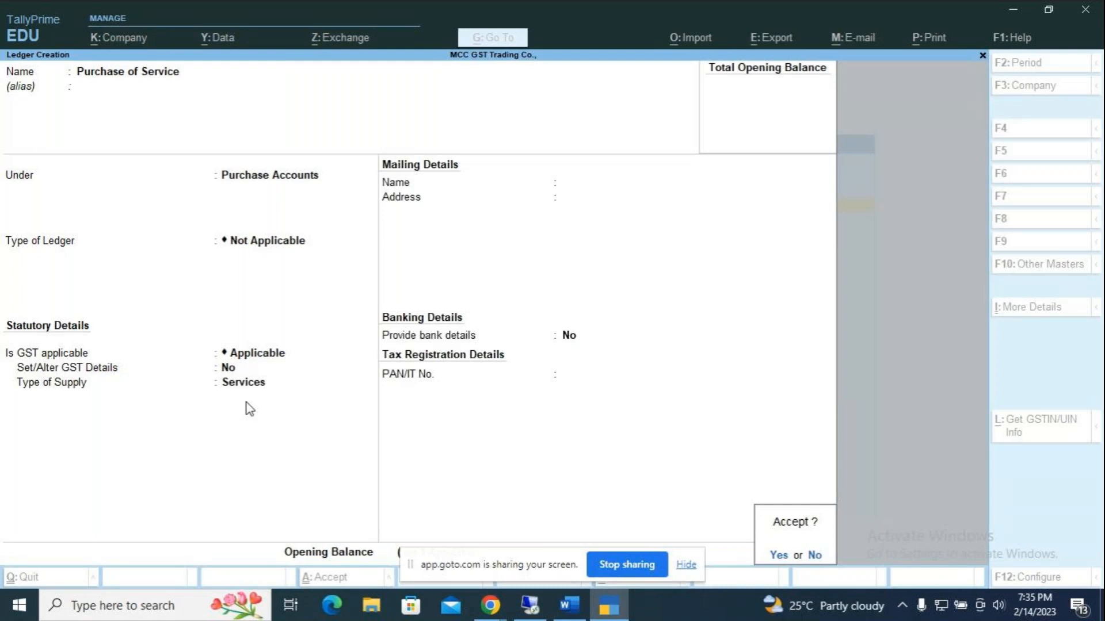
key("Return")
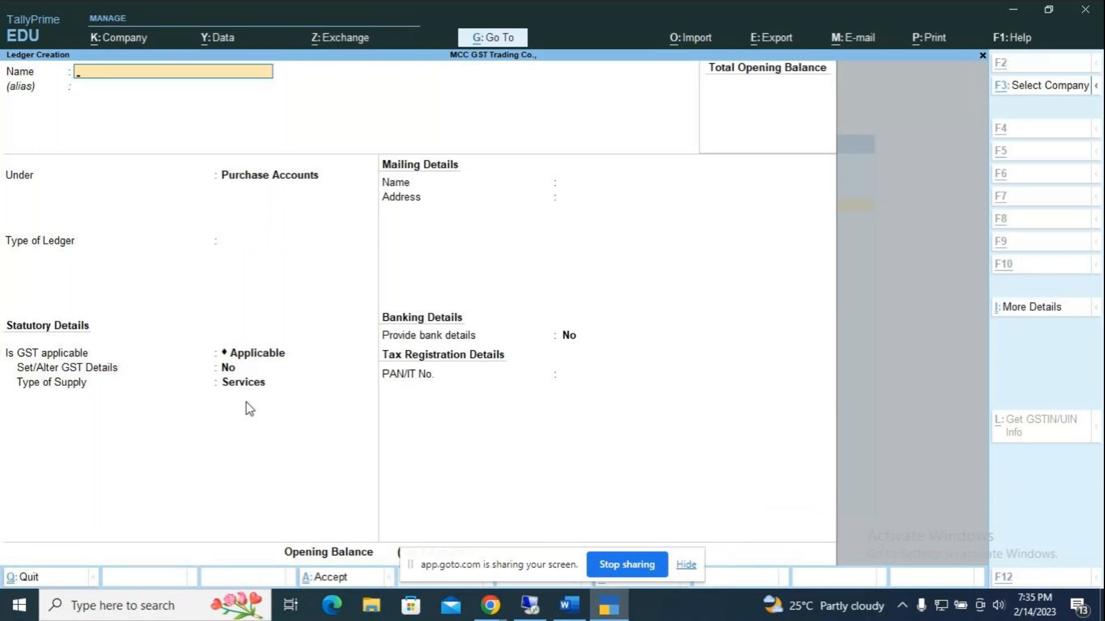
Following the sale of goods entry in the Word notes, name a ledger Sales of Goods under Sales Accounts with ledger type Not Applicable.
key("alt+Tab")
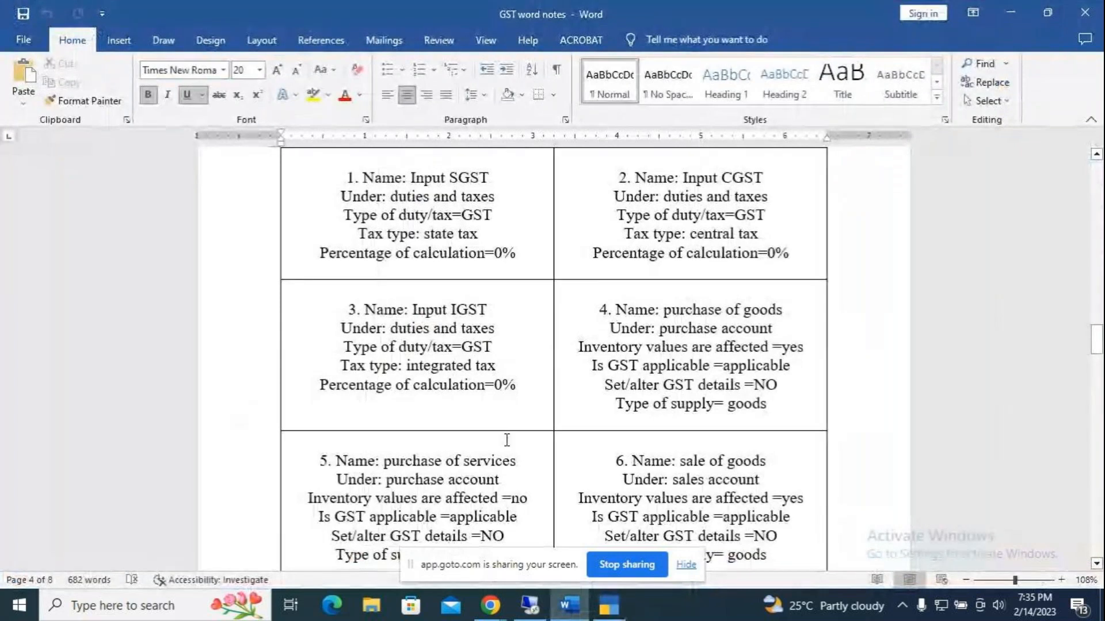
scroll(563, 441, "down", 3)
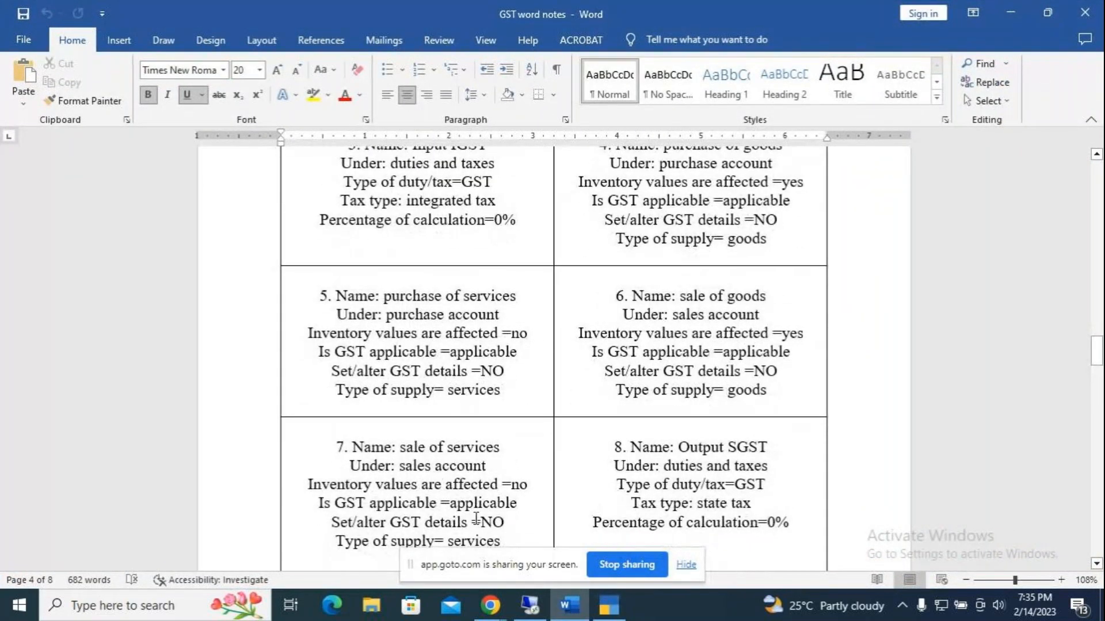
key("alt+Tab")
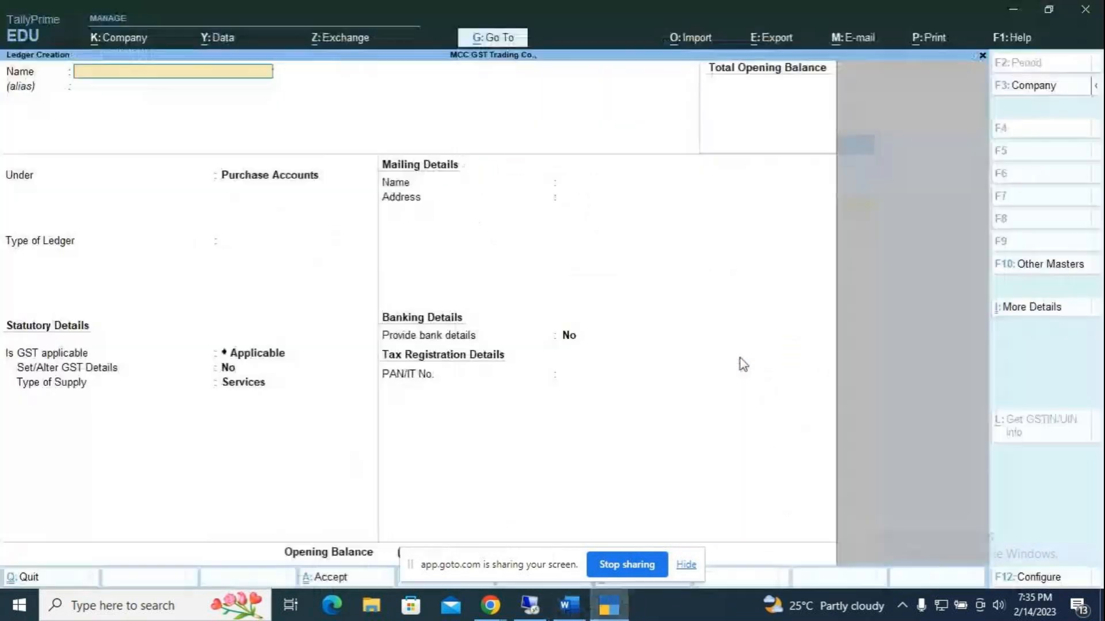
type("Sales of Goods")
key("Return")
key("Return")
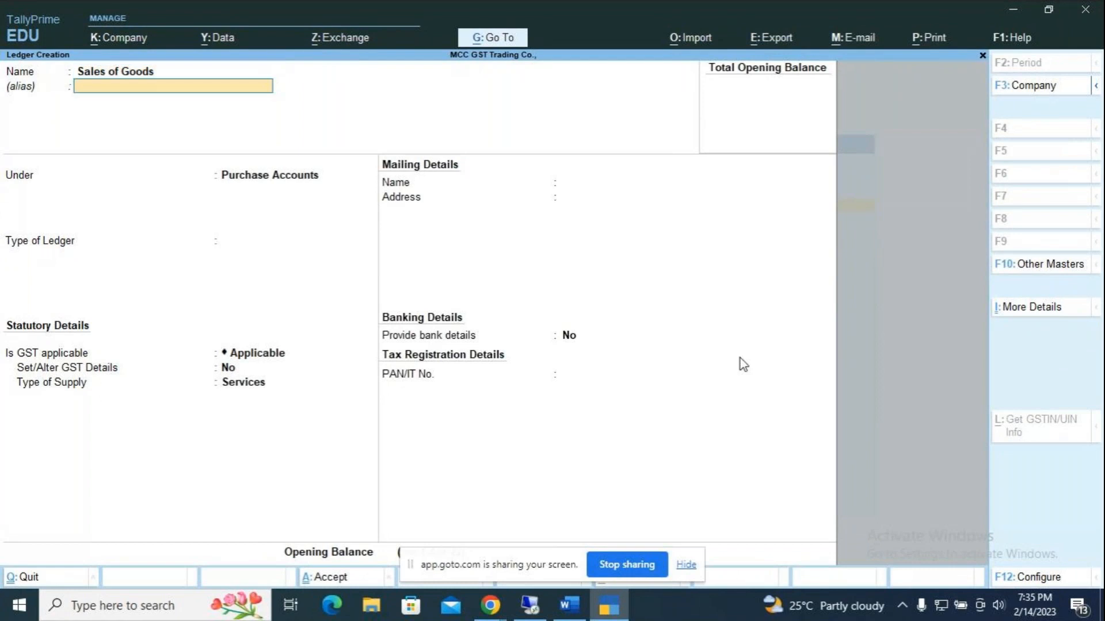
type("Sa")
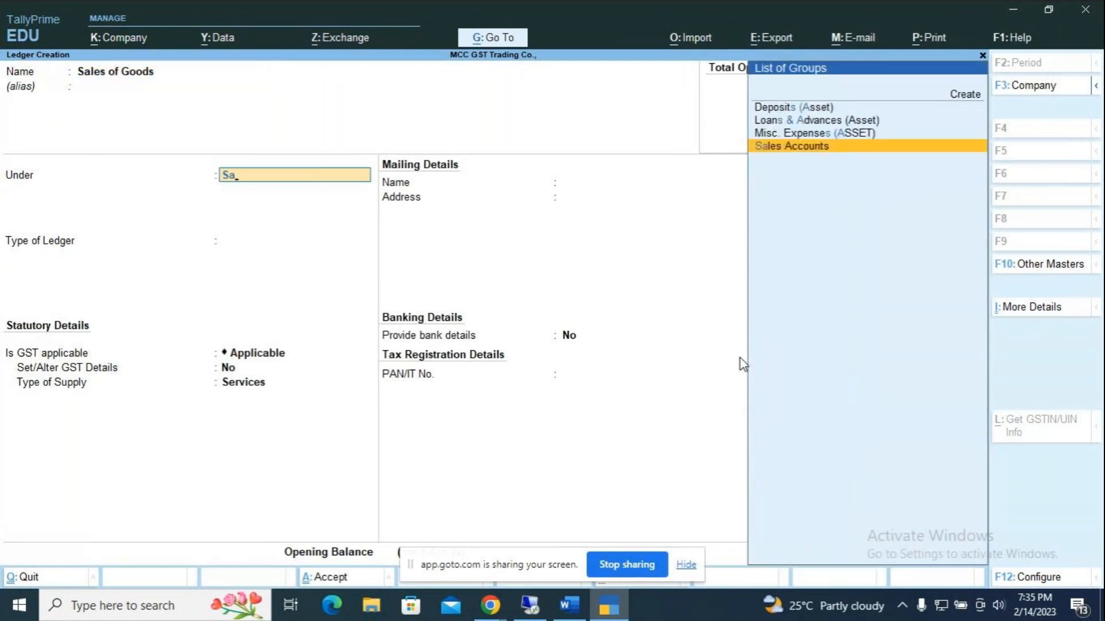
key("Return")
key("Return")
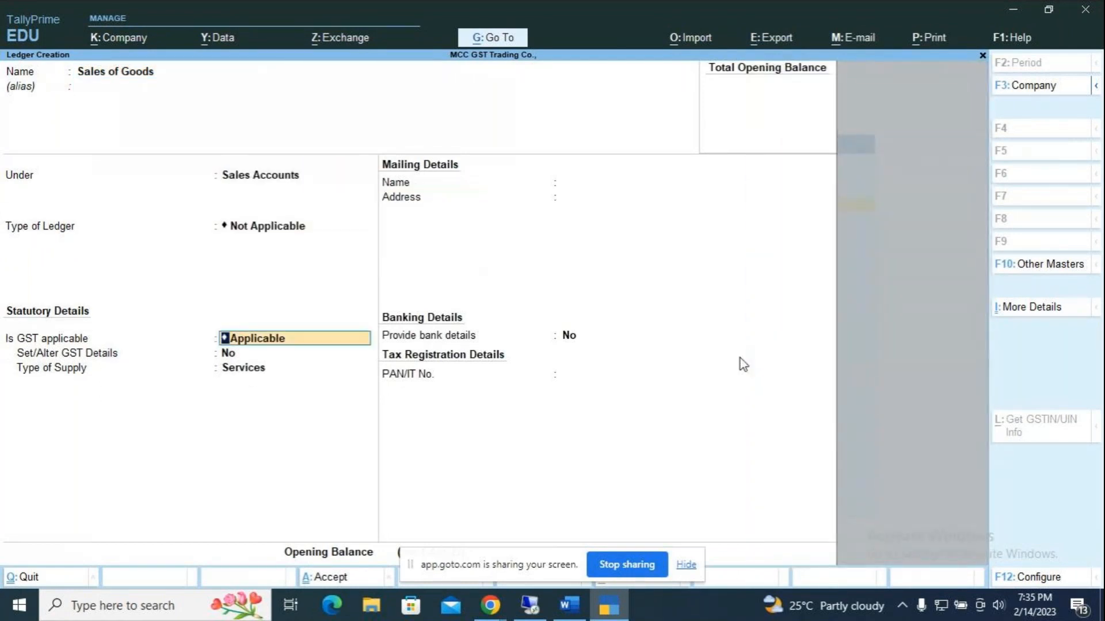
Keep GST Applicable and GST details at No, set the type of supply to Goods and save the Sales of Goods ledger.
key("Return")
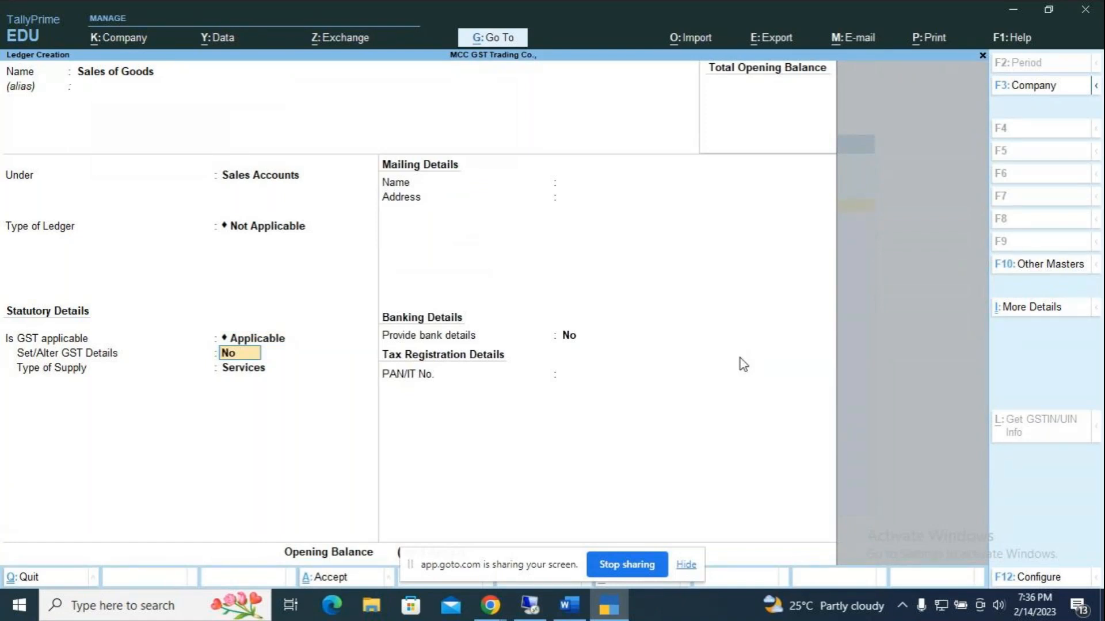
key("Return")
key("Up")
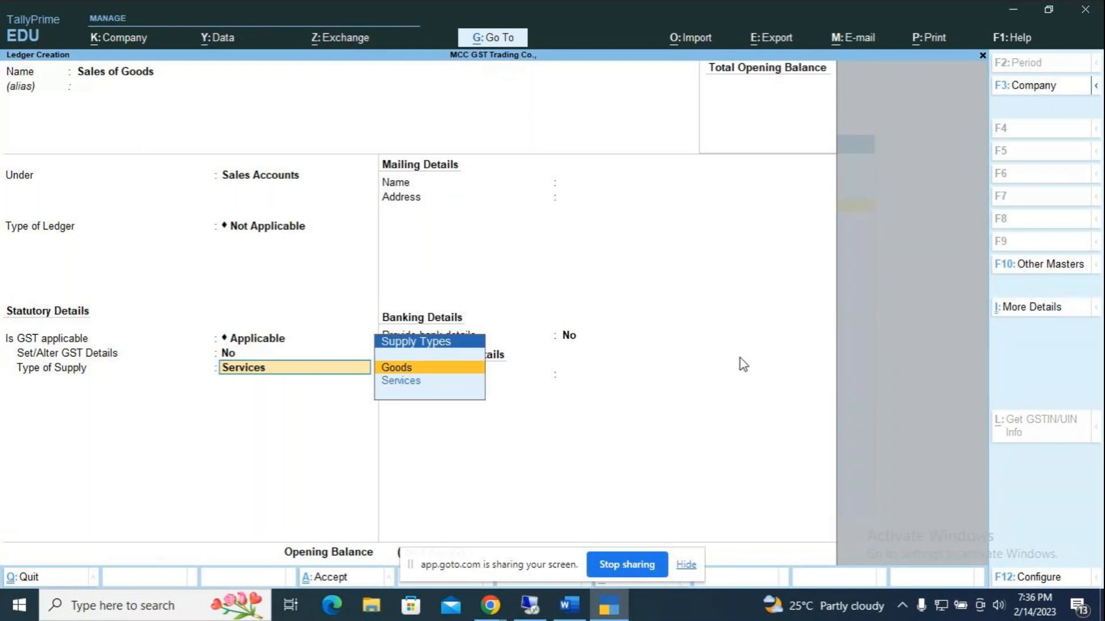
key("Return")
key("ctrl+a")
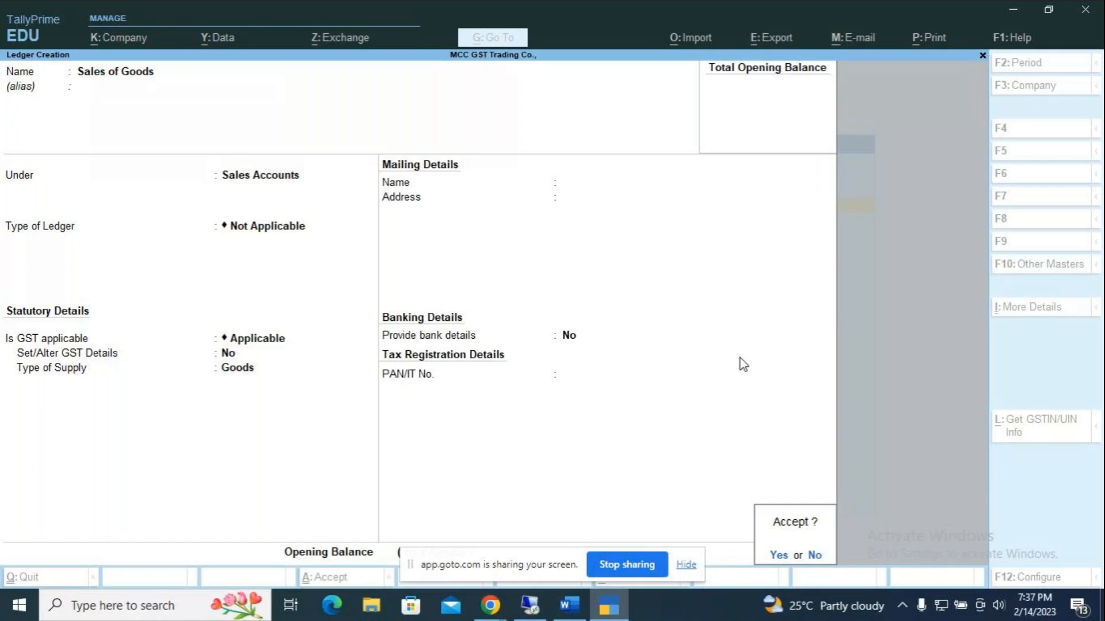
key("Return")
Name a new ledger Sales of Services under Sales Accounts, with the type of ledger Not Applicable.
type("Sa")
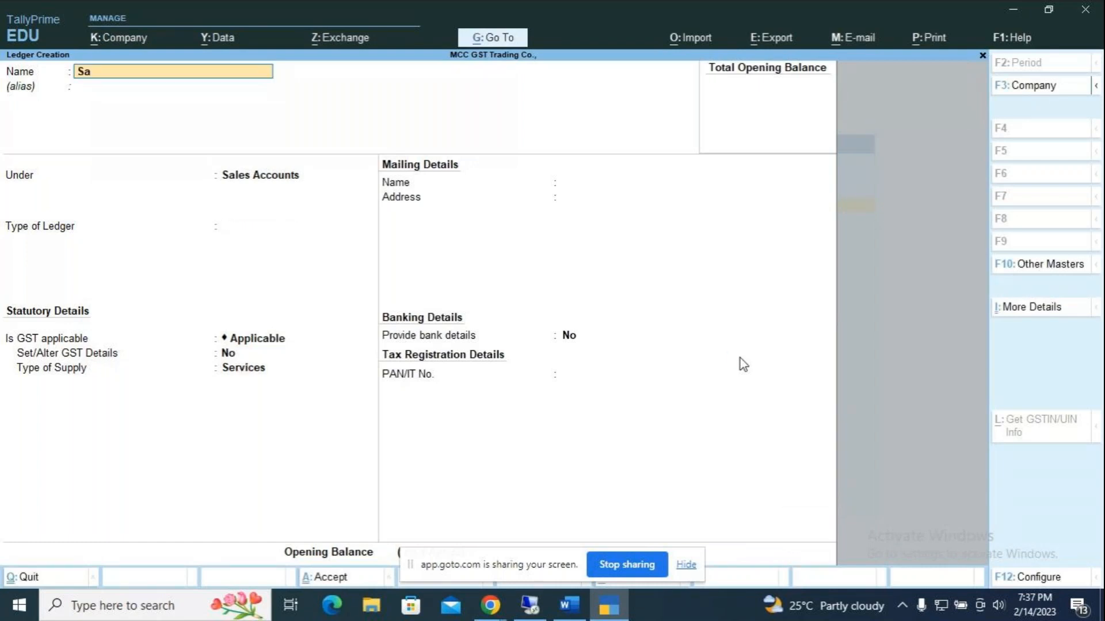
type("les of Services")
key("Return")
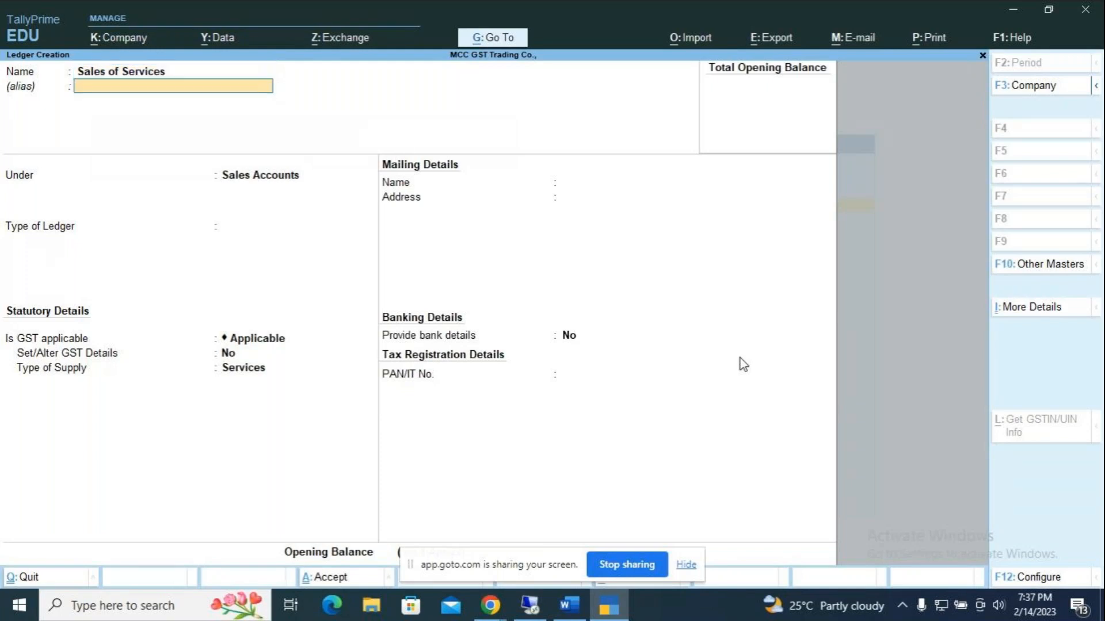
key("Return")
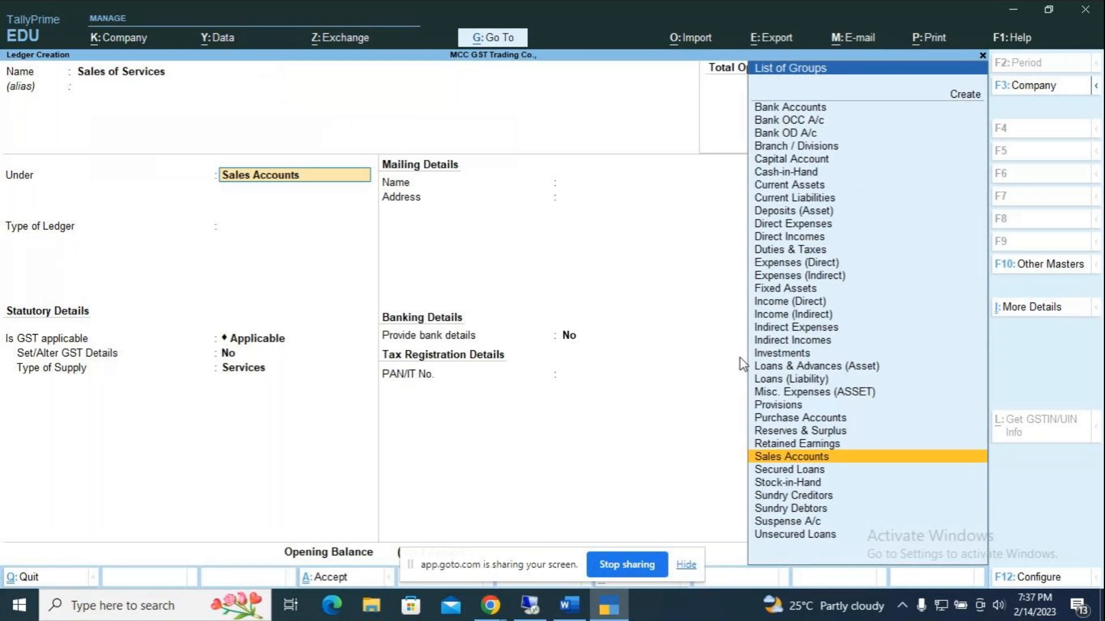
key("Return")
key("Return")
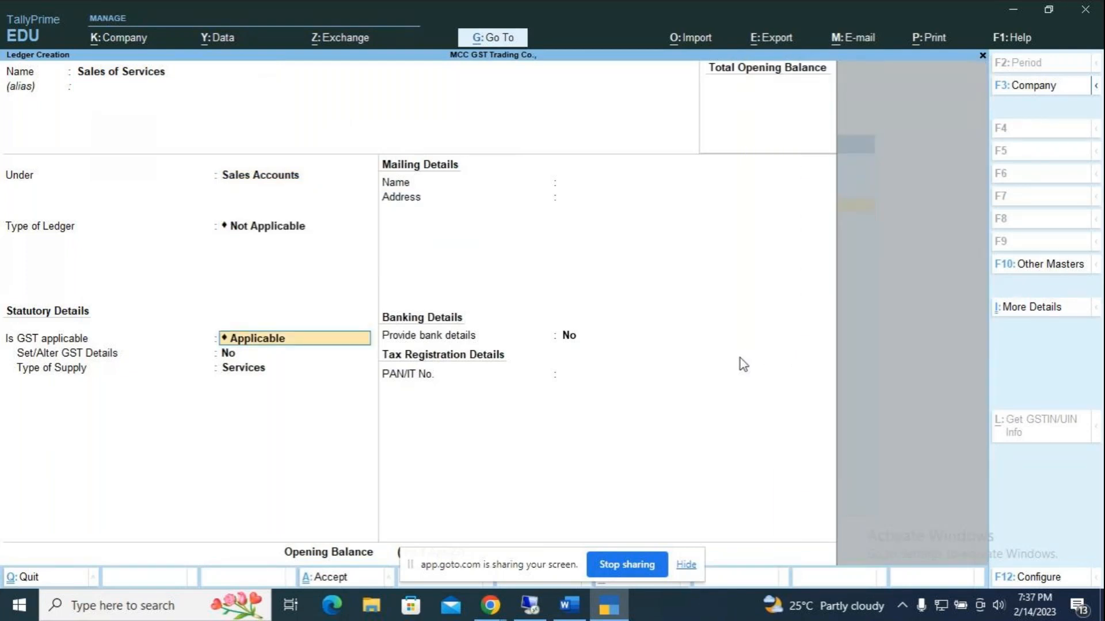
Keep GST Applicable, GST details No, type of supply Services and bank details No for the Sales of Services ledger.
key("Return")
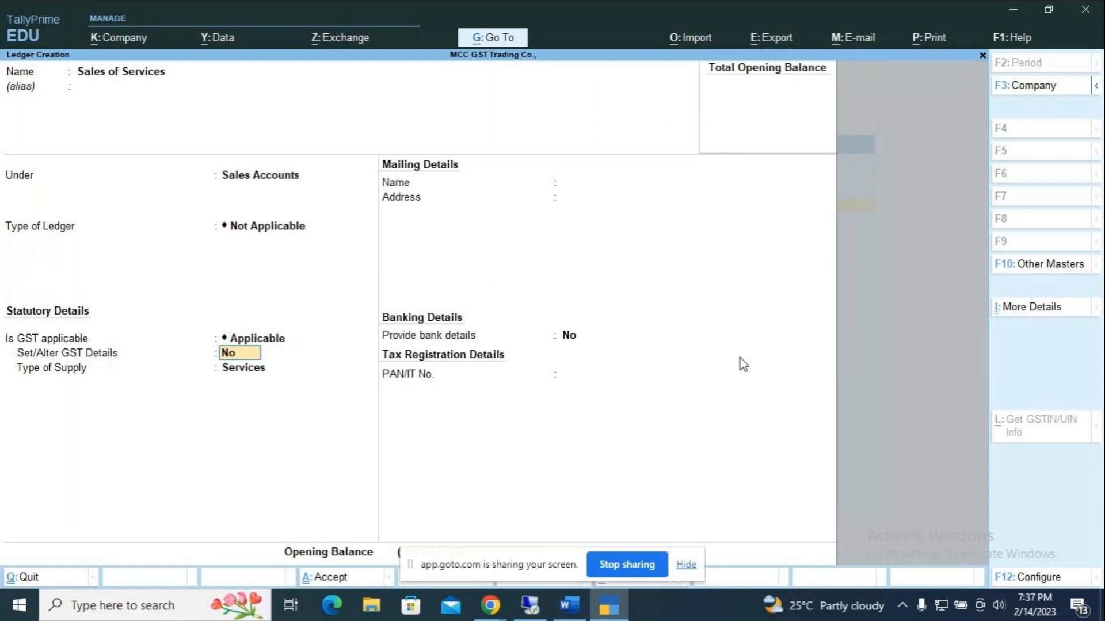
key("Return")
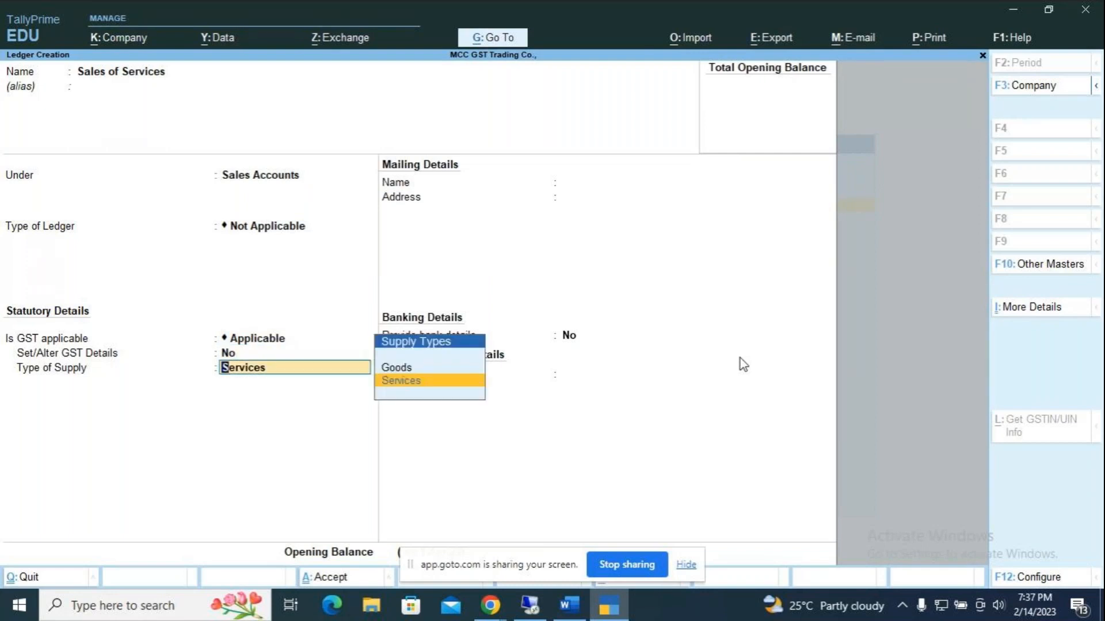
key("Return")
key("Return")
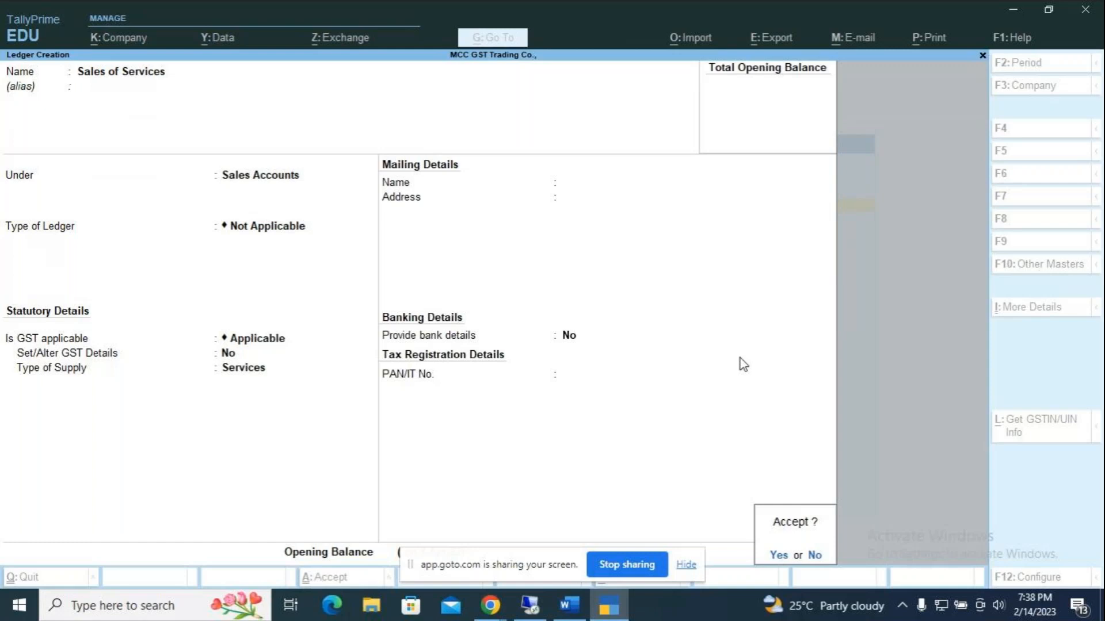
Check the Inventory Values are affected entry in the ledger's additional details and quit the Sales of Services ledger without saving.
key("Escape")
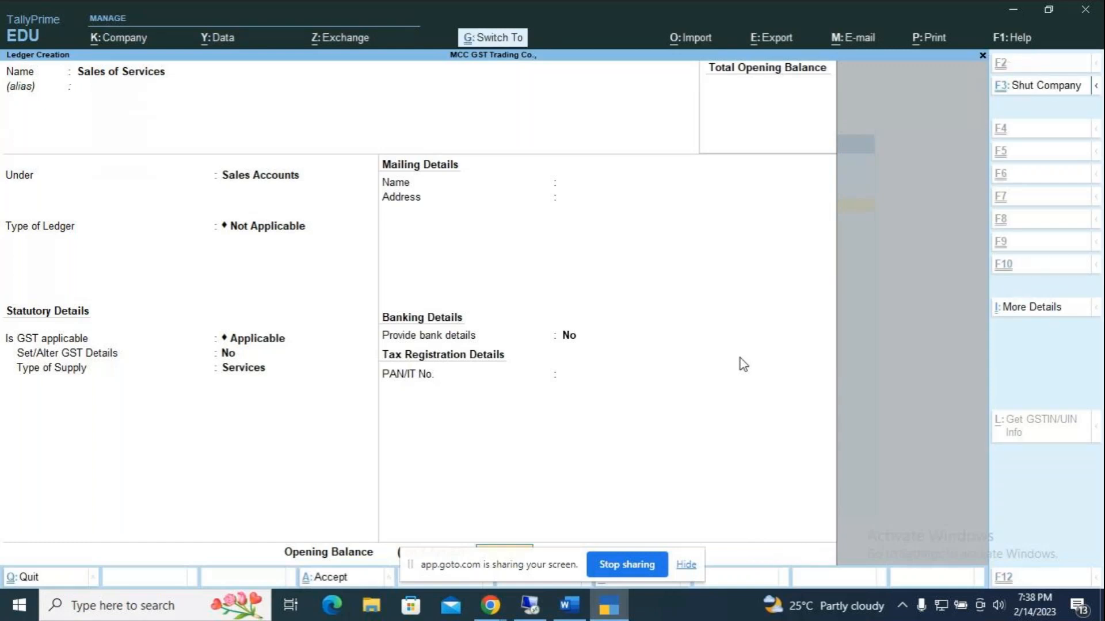
key("ctrl+i")
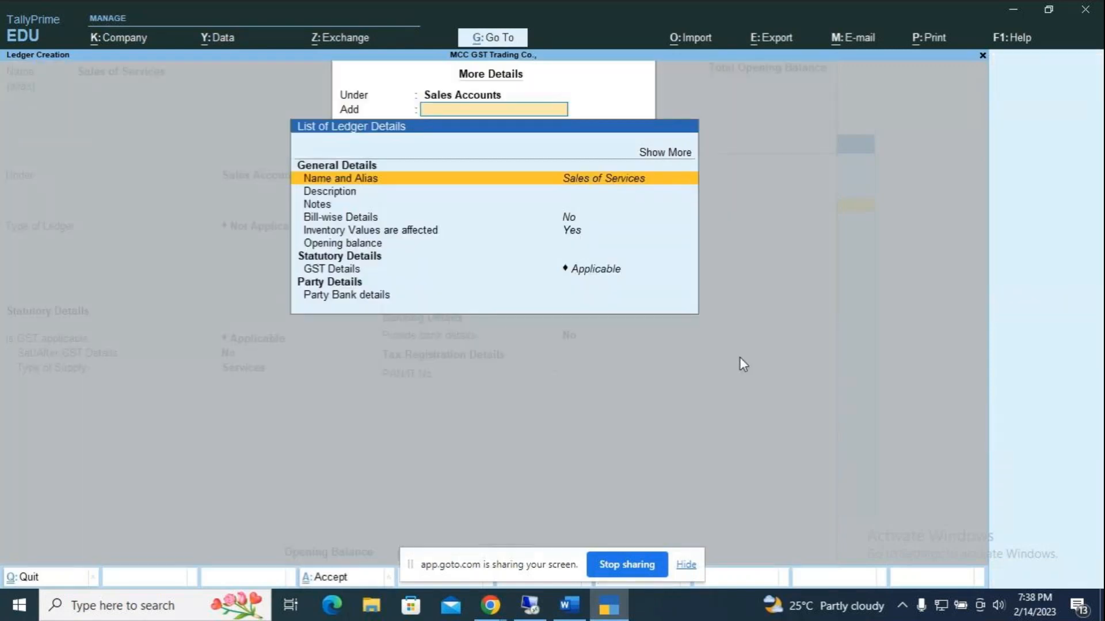
key("Down")
key("Down")
key("Down")
key("Down")
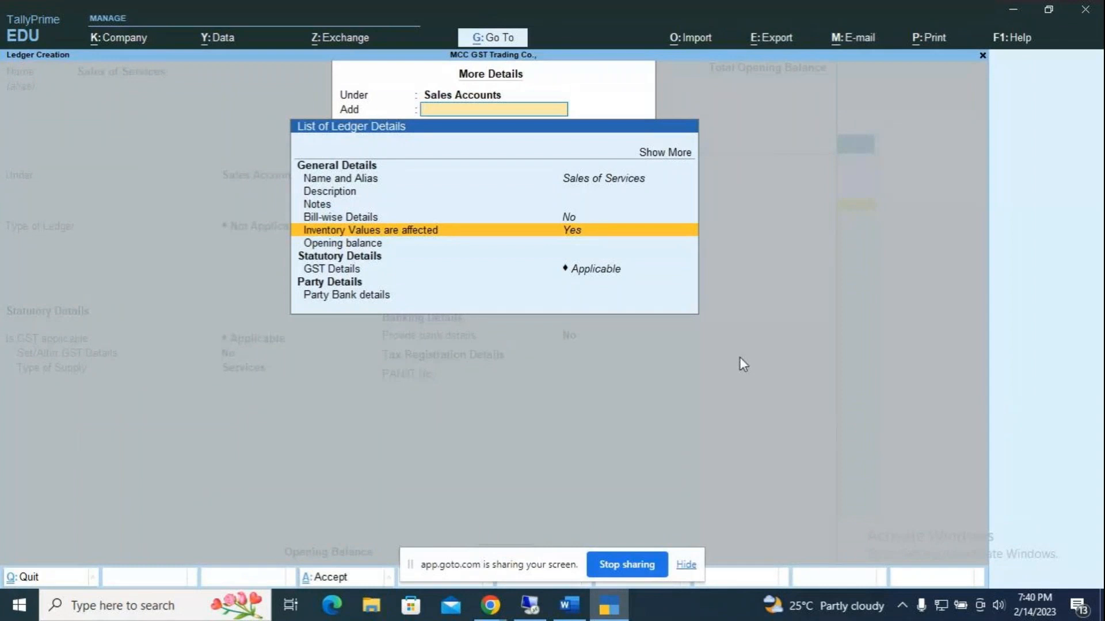
key("Escape")
key("Escape")
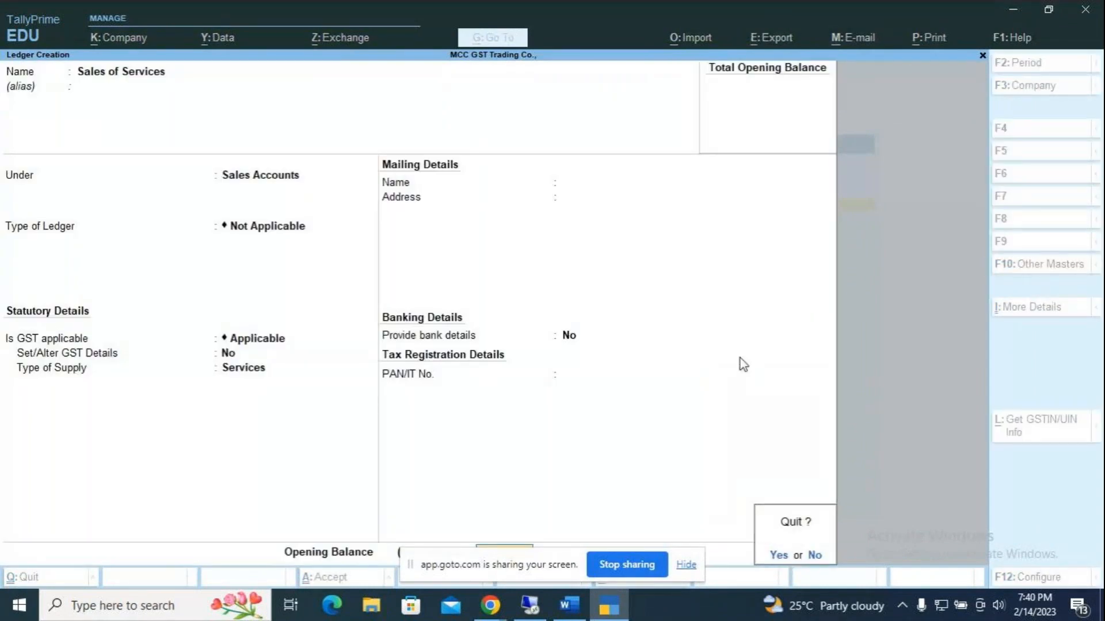
key("y")
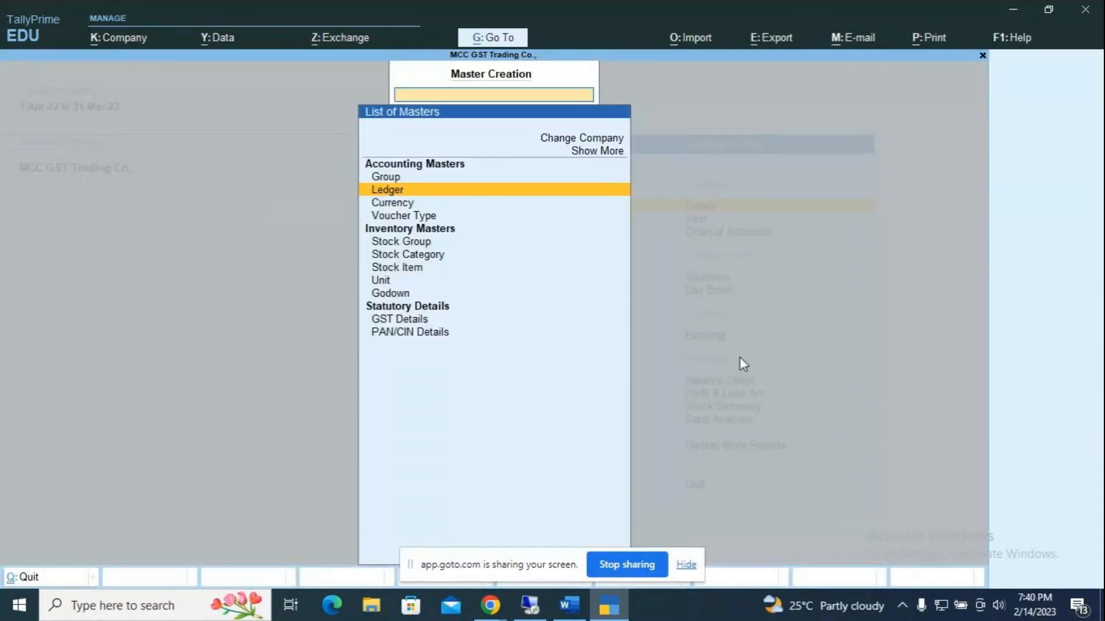
Following the Output SGST entry in the Word notes, name a new TallyPrime ledger Output SGST under Duties & Taxes.
key("alt+Tab")
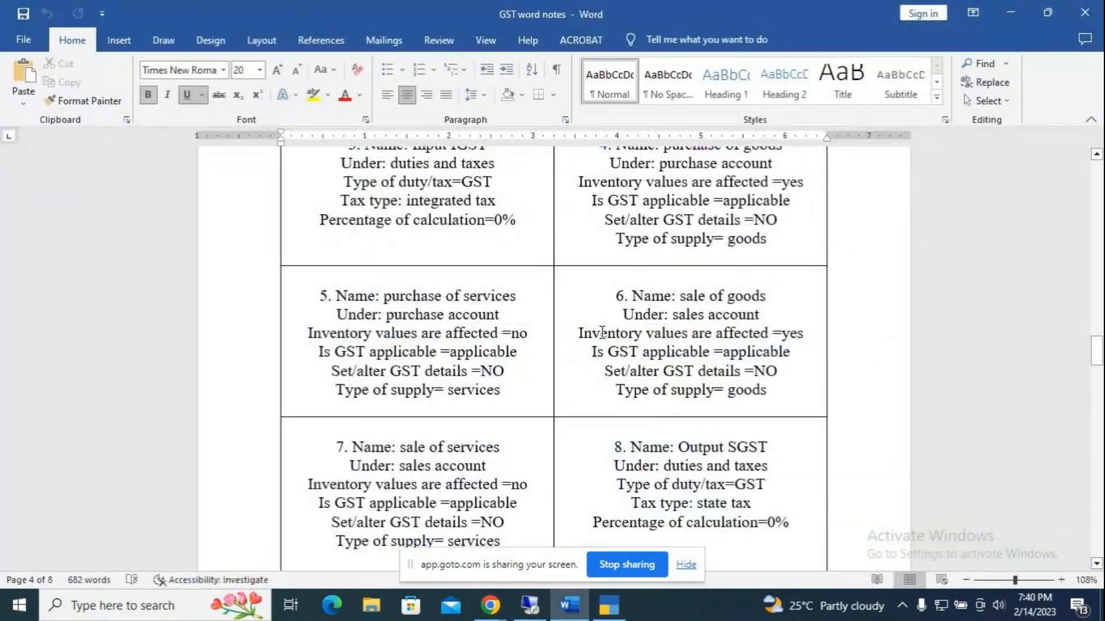
scroll(601, 332, "down", 4)
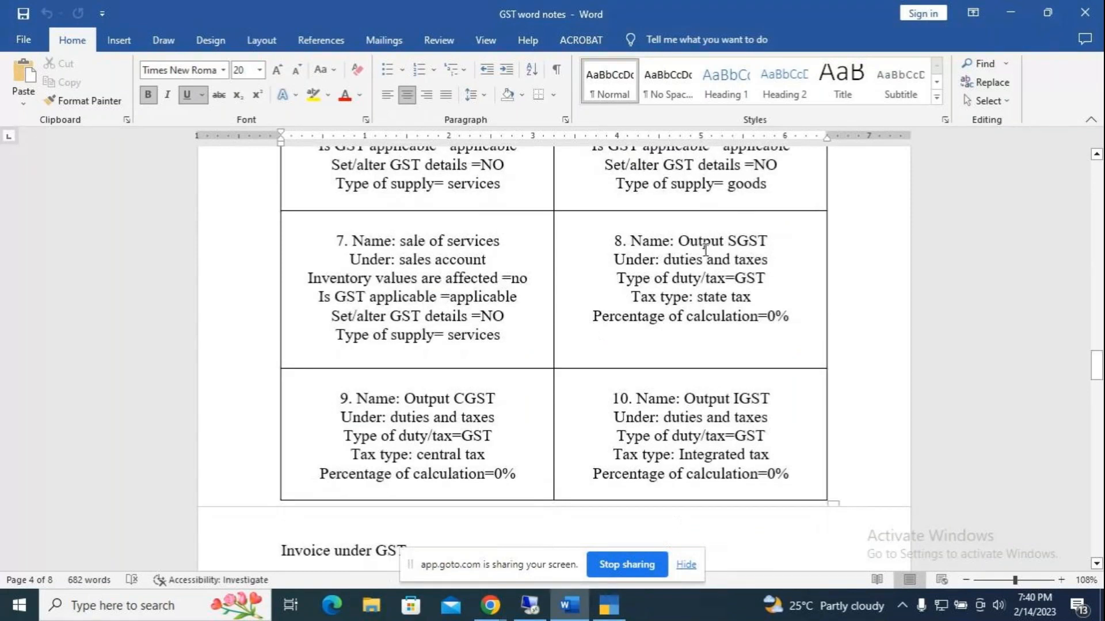
key("alt+Tab")
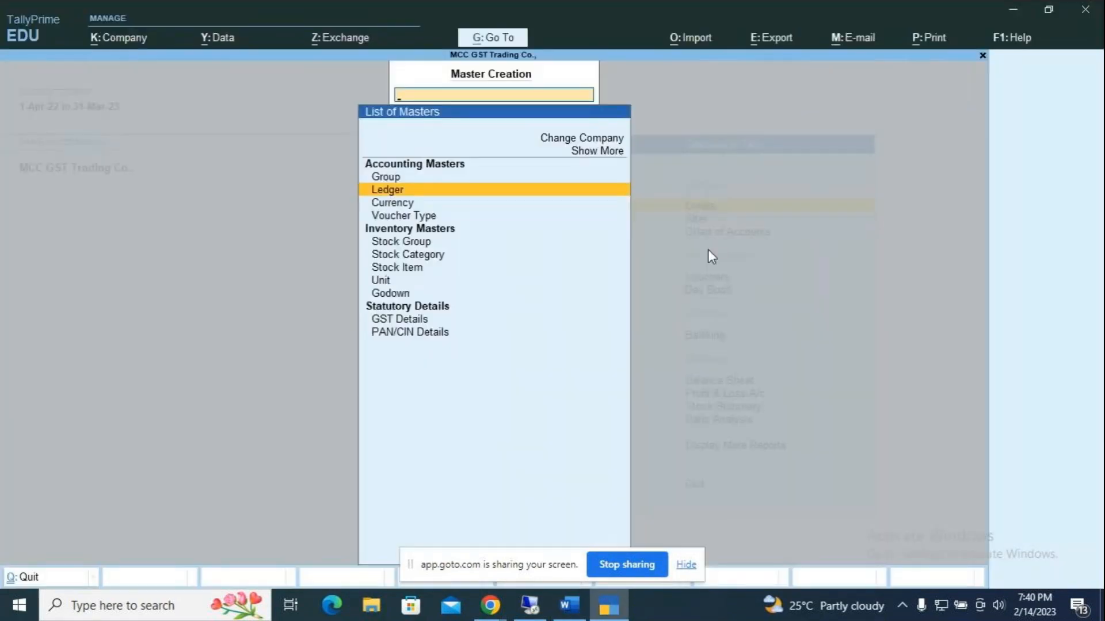
key("Return")
type("Ou")
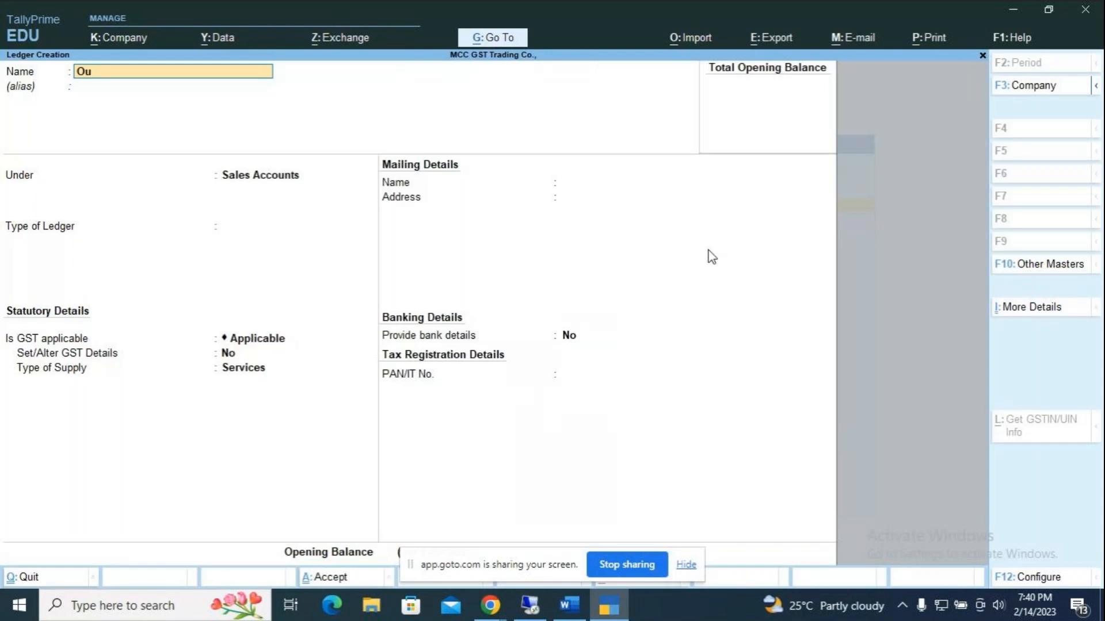
type("tput SGST")
key("Return")
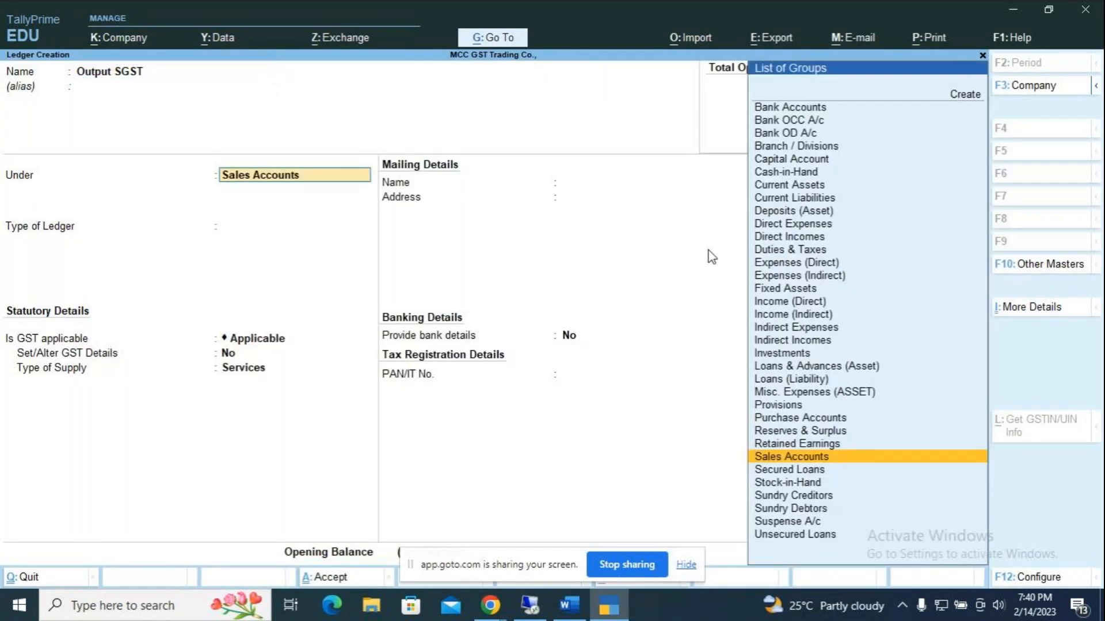
type("Du")
key("Return")
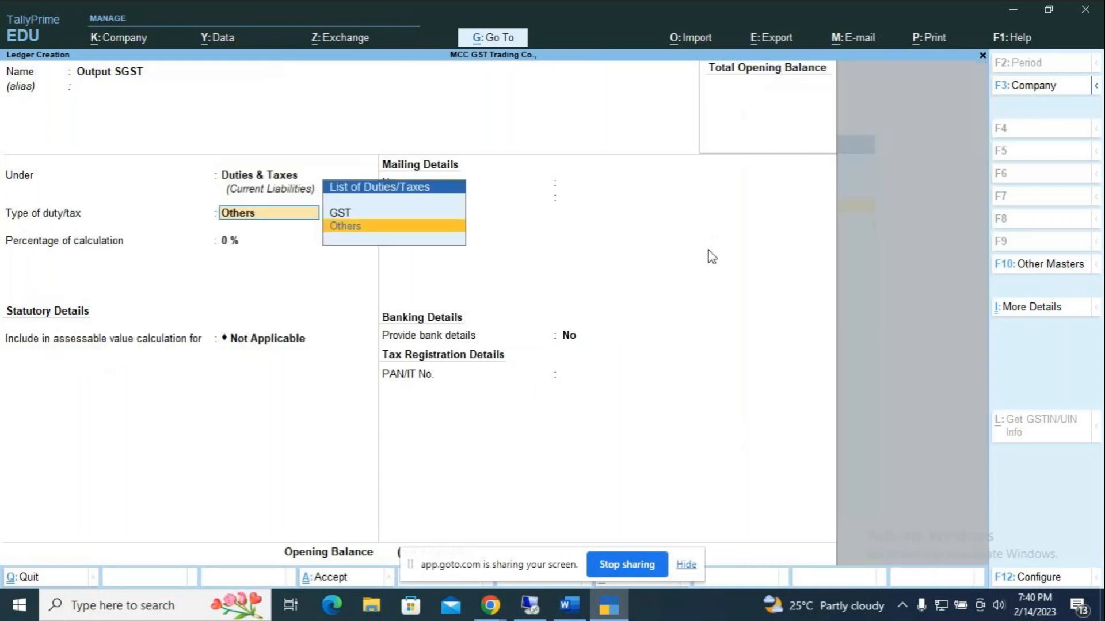
Set the Output SGST ledger's type of duty/tax to GST and its tax type to State Tax.
key("Up")
key("Return")
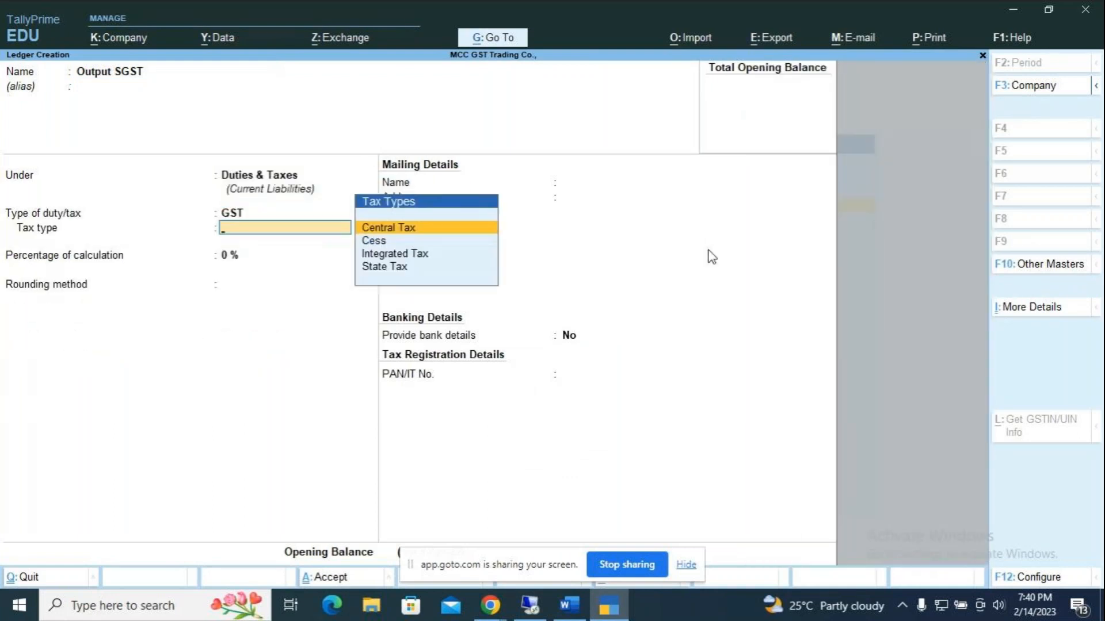
key("Down")
key("Down")
key("Down")
key("Return")
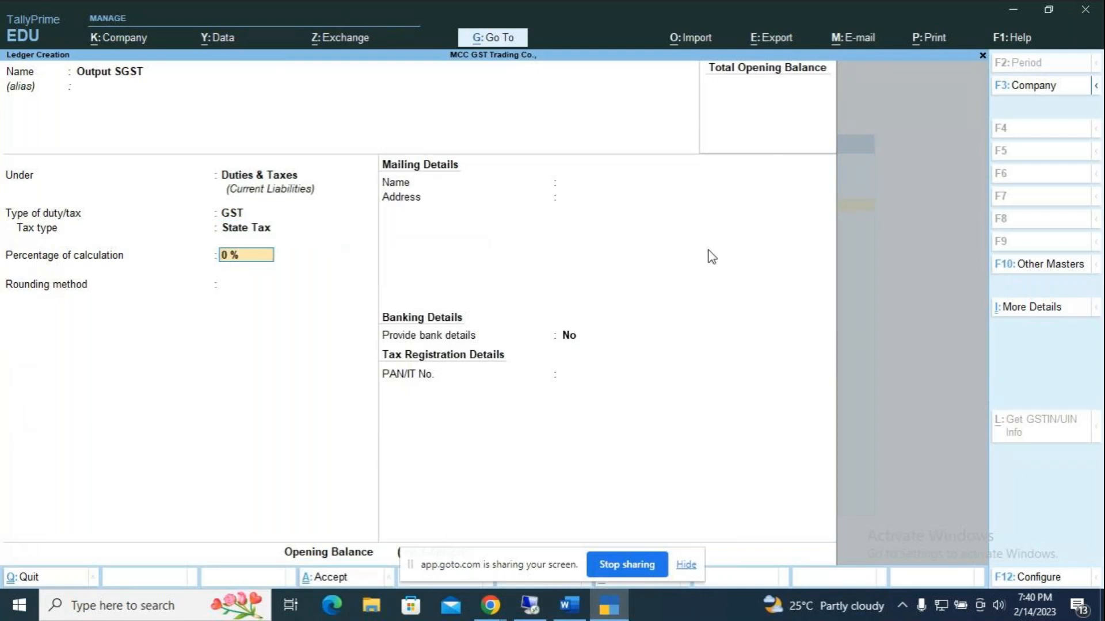
Keep the calculation percentage at 0%, set rounding to Not Applicable and save the Output SGST ledger.
key("Return")
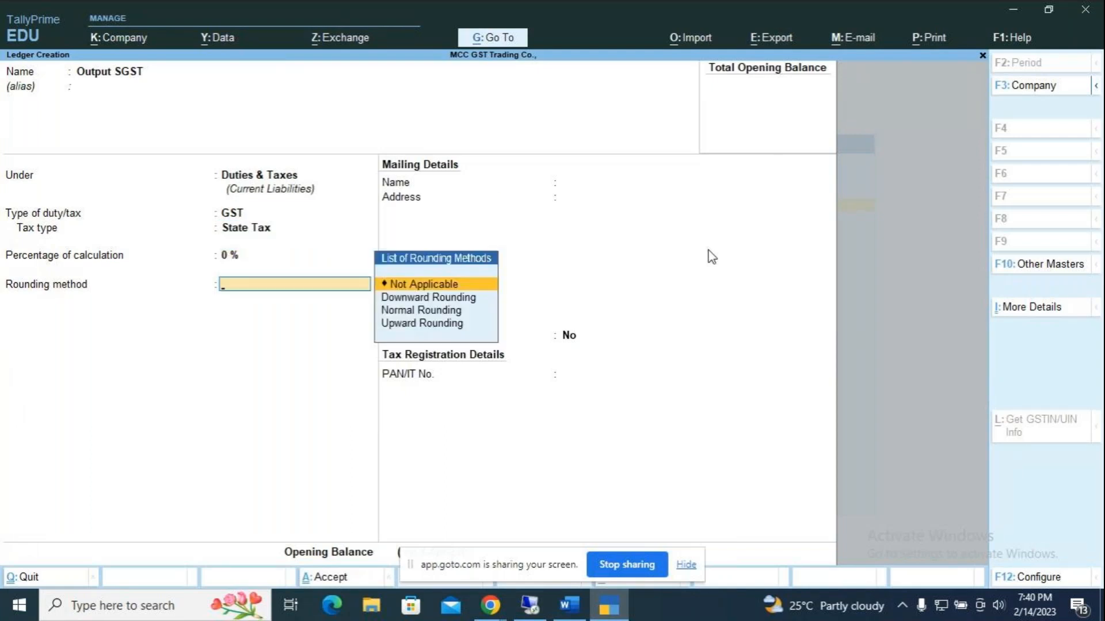
key("Return")
key("Return")
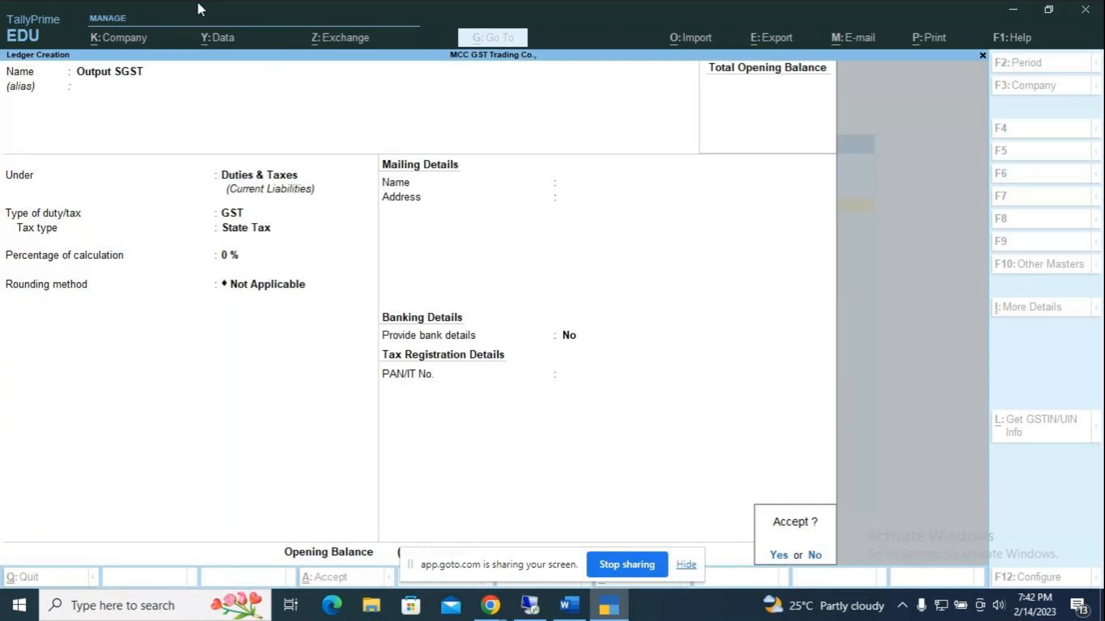
key("Return")
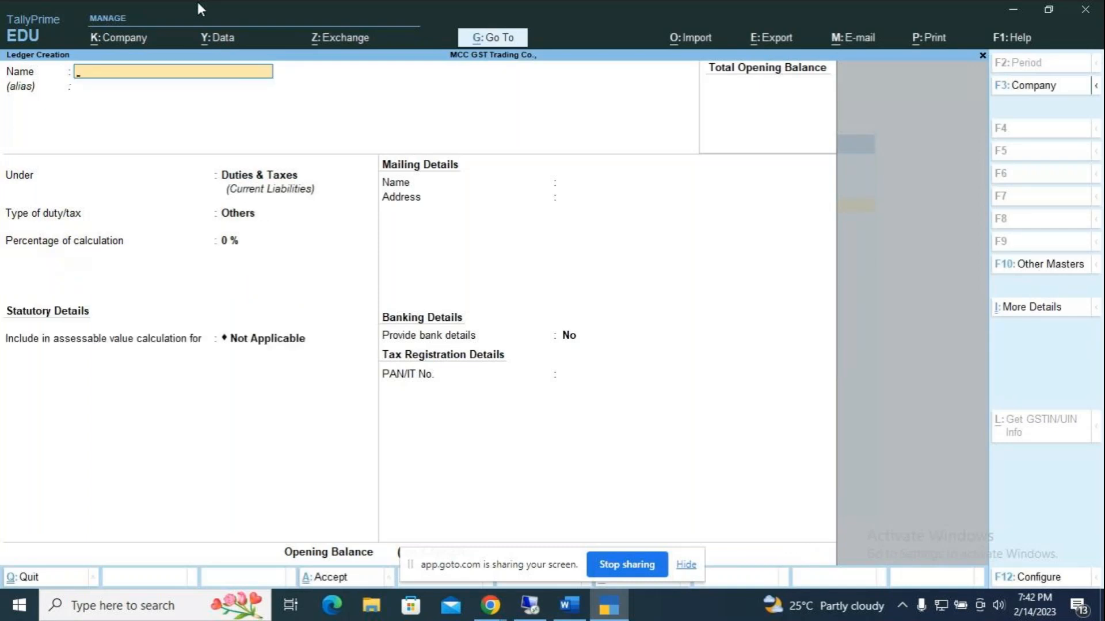
Name a new ledger Output CGST under Duties & Taxes, with GST as the type of duty/tax.
type("Output CGST")
key("Return")
key("Return")
key("Return")
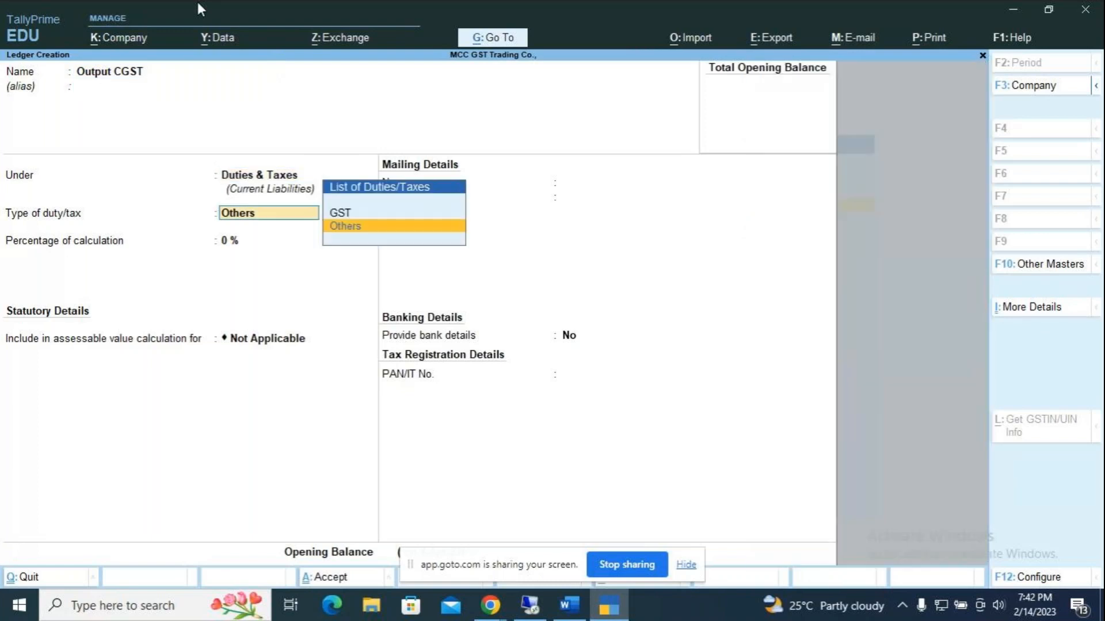
key("Up")
key("Return")
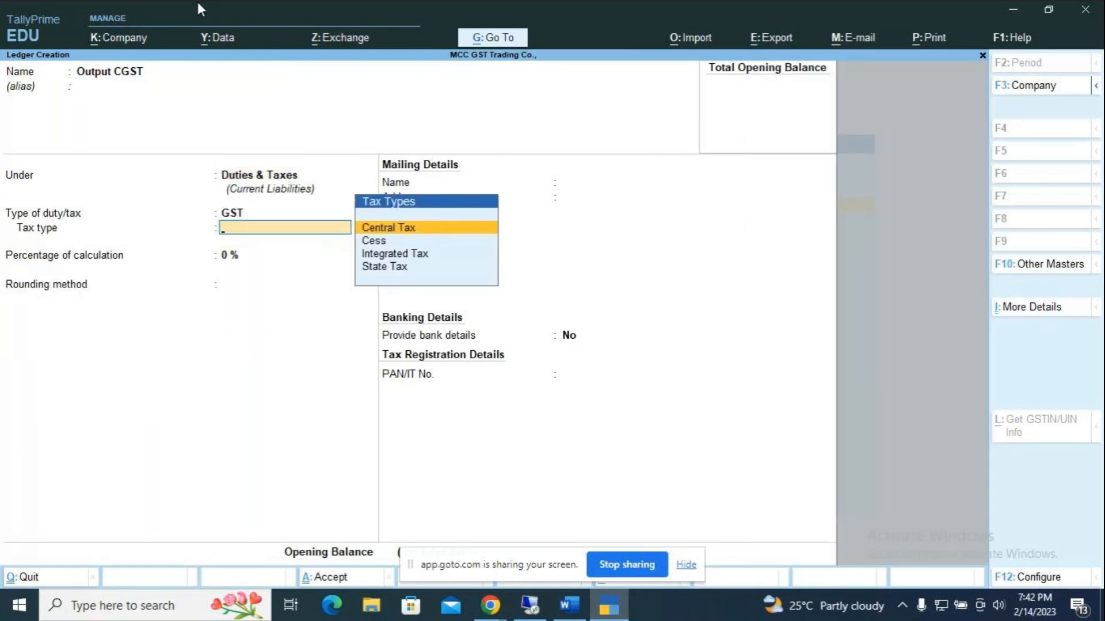
Set the tax type to Central Tax with 0% calculation and rounding Not Applicable, and save the Output CGST ledger.
key("Return")
key("Return")
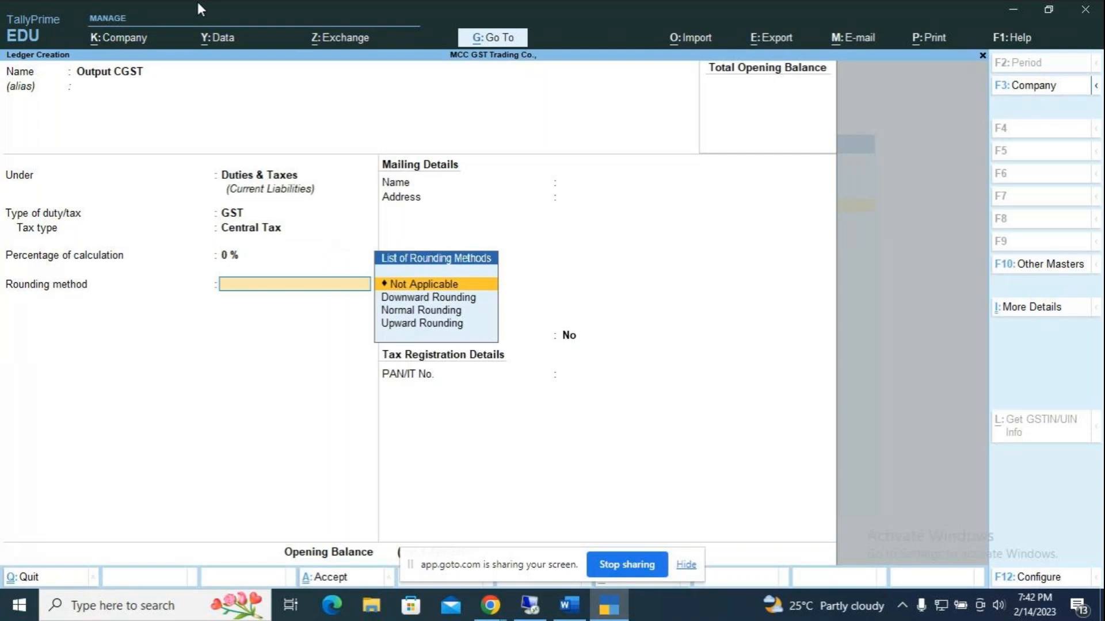
key("Return")
key("Return")
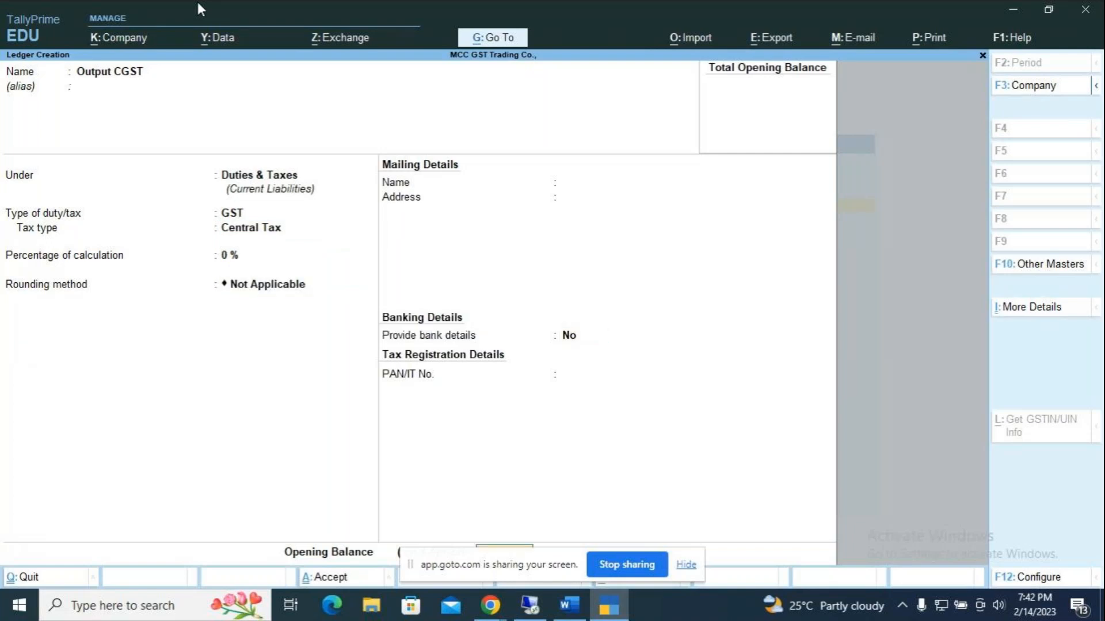
key("Return")
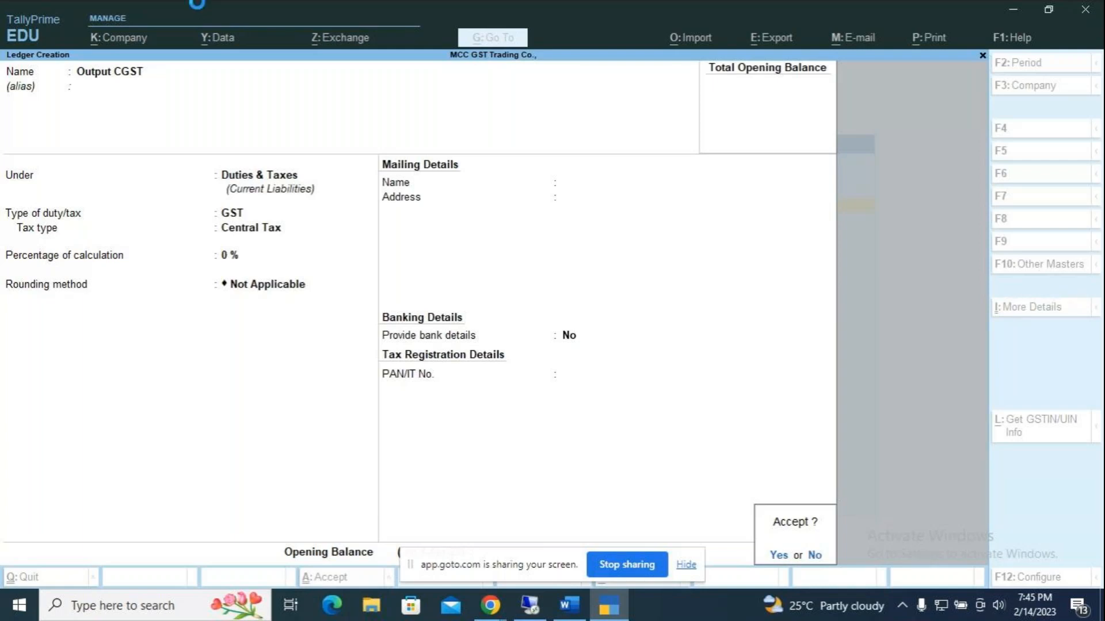
key("Return")
Name a new ledger Output IGST under Duties & Taxes, with GST as the type of duty/tax.
type("O")
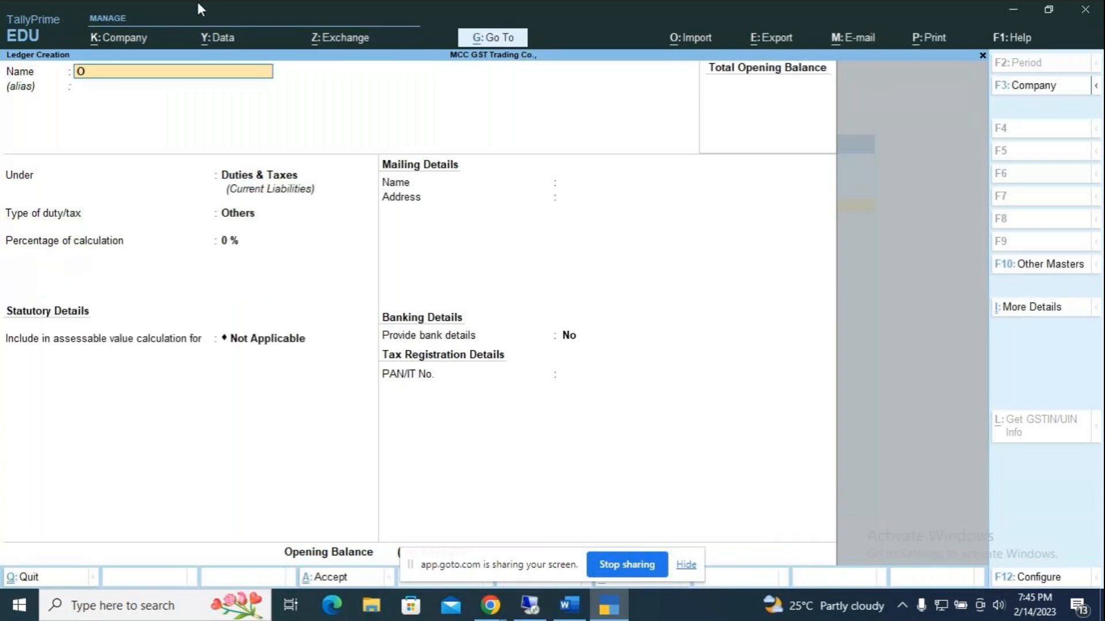
type("utput IGST")
key("Return")
key("Return")
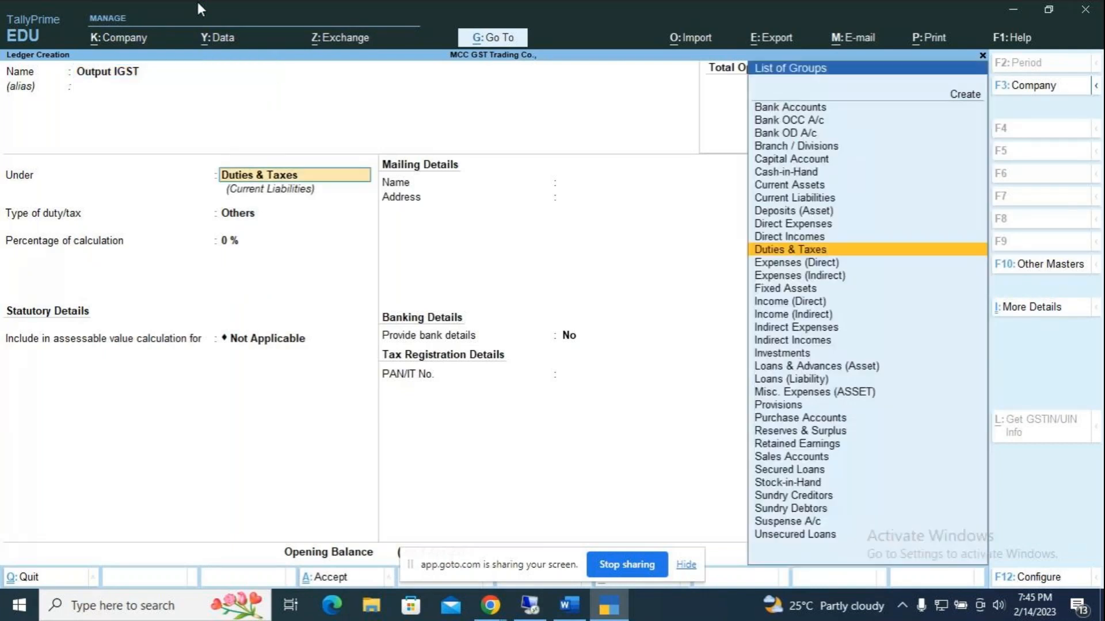
key("Return")
key("Up")
key("Return")
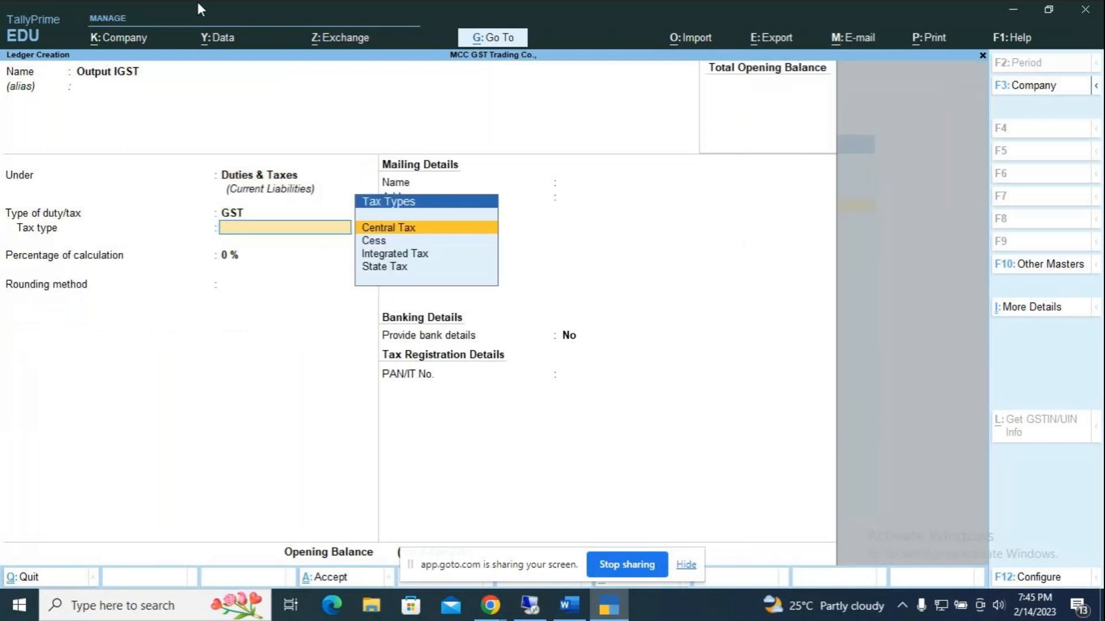
Set the tax type to Integrated Tax with 0% calculation and rounding Not Applicable, and save the Output IGST ledger.
key("Down")
key("Down")
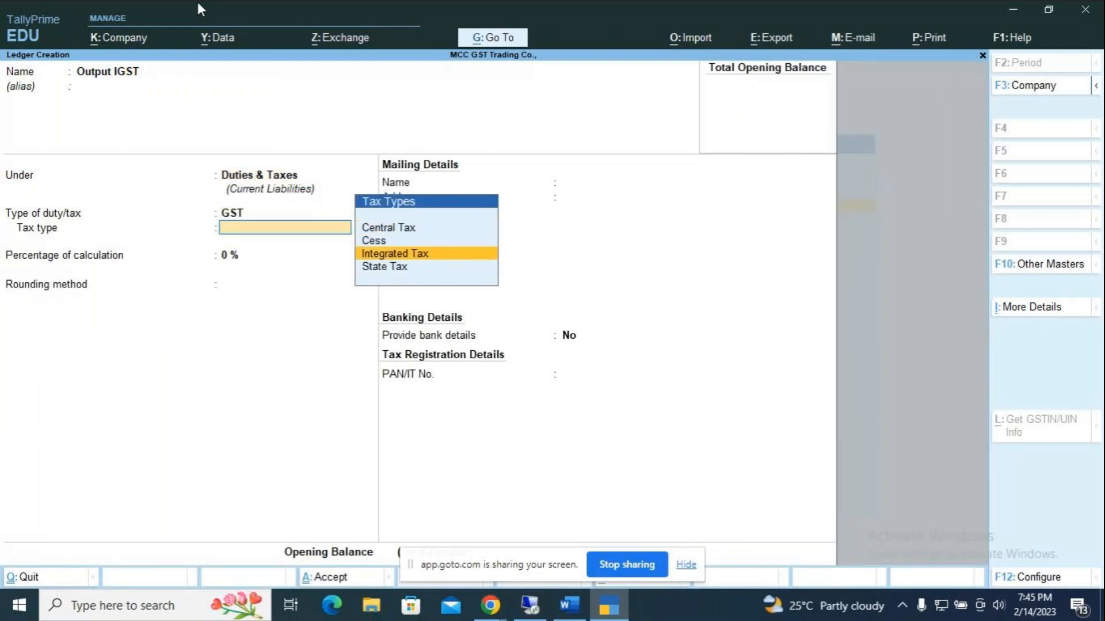
key("Return")
key("Return")
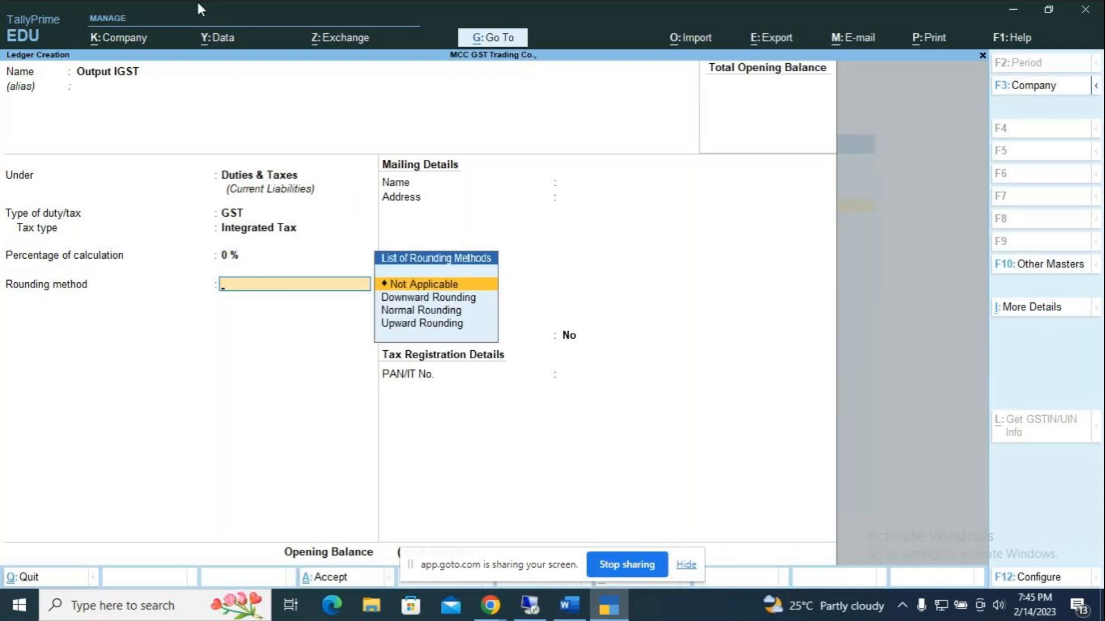
key("Return")
key("Return")
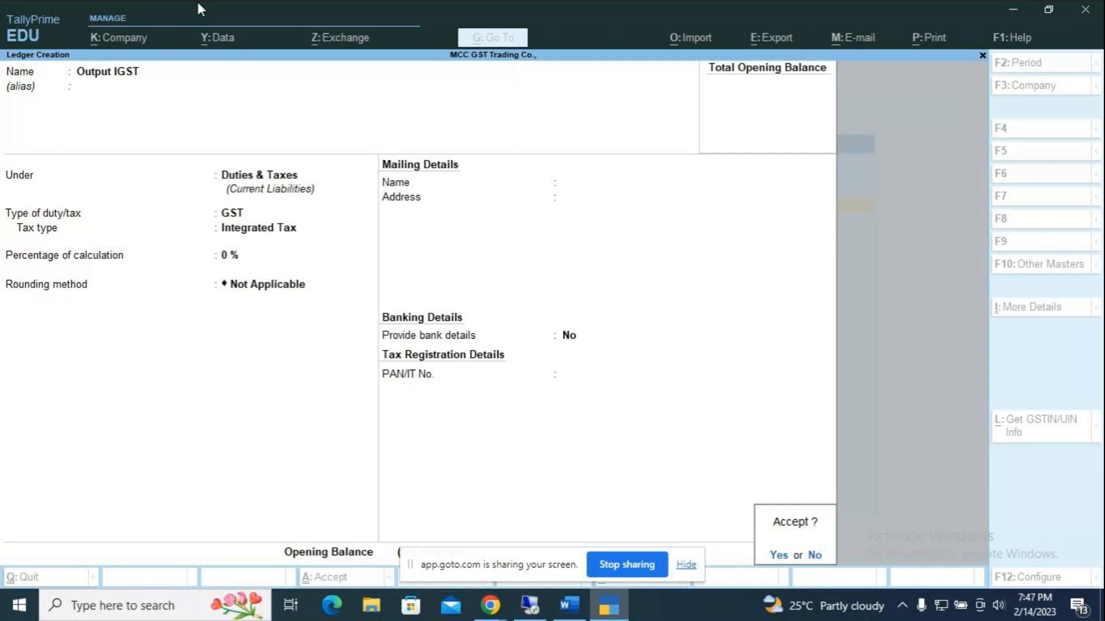
key("Return")
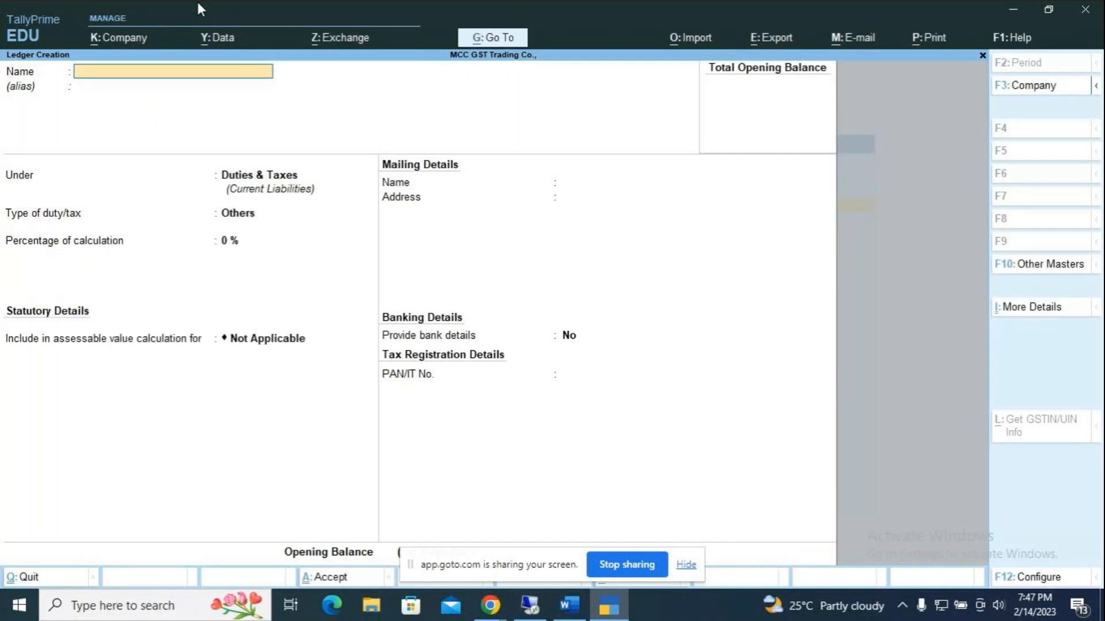
Leave ledger creation and display the Chart of Accounts list of ledgers in Ledger View to review the created ledgers.
key("Escape")
key("Return")
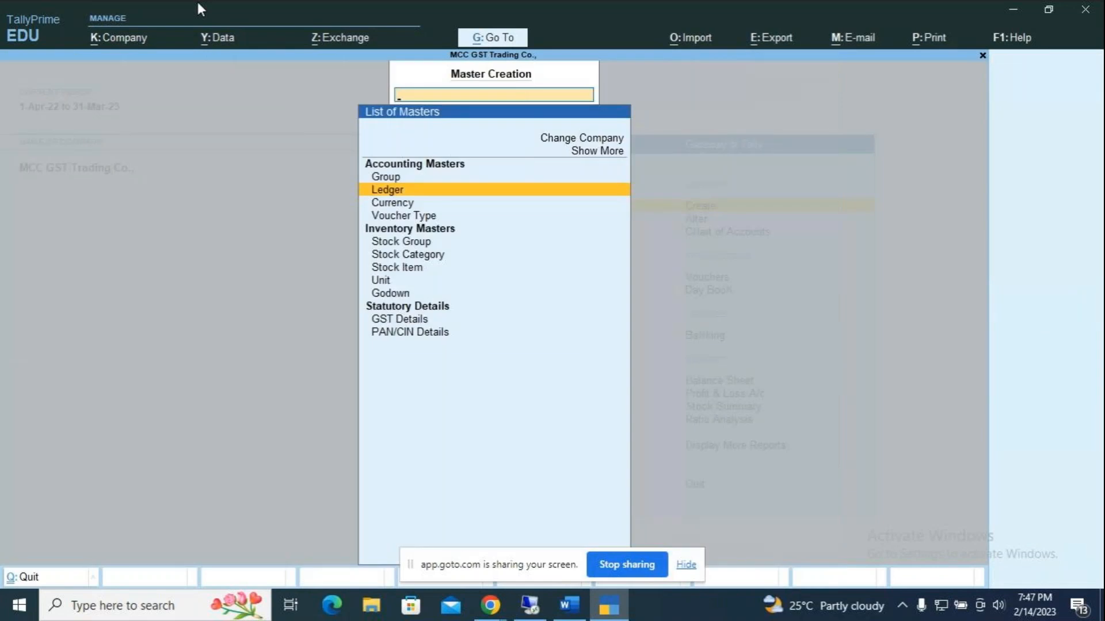
key("Escape")
key("Down")
key("Down")
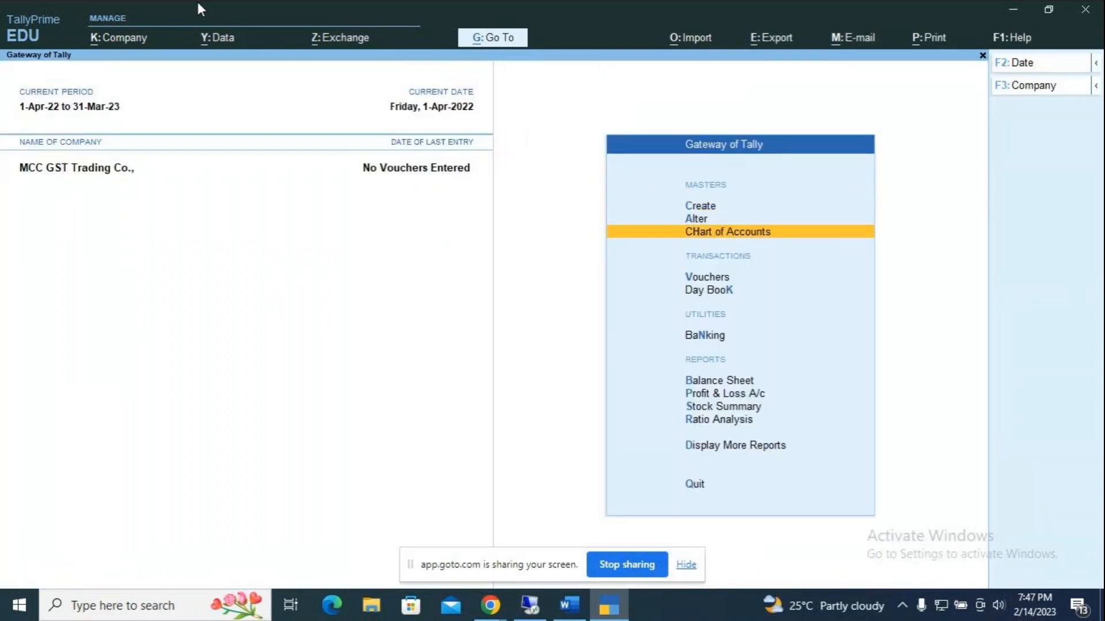
key("Return")
key("Return")
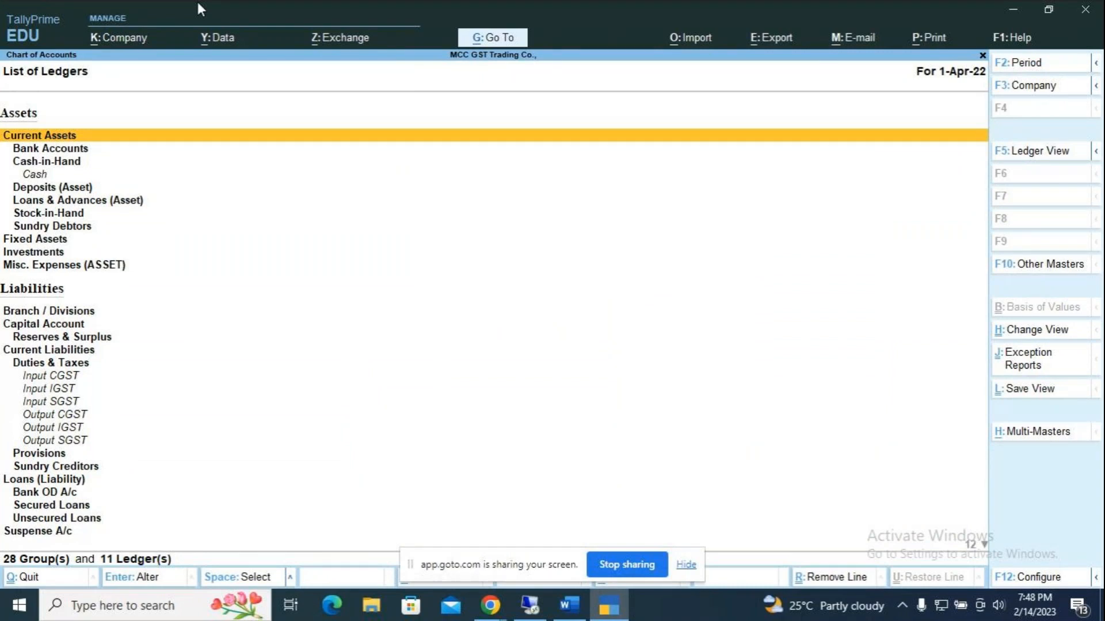
key("F5")
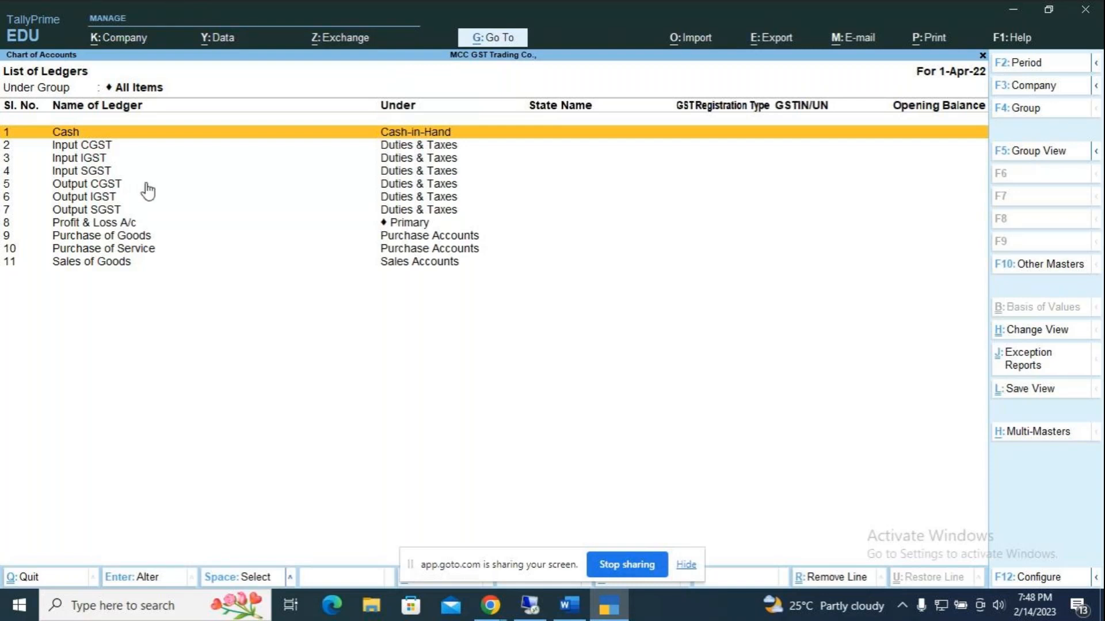
Reopen the Chart of Accounts list of ledgers in Ledger View, check which ledgers exist, and return to the Gateway of Tally.
key("Escape")
key("Escape")
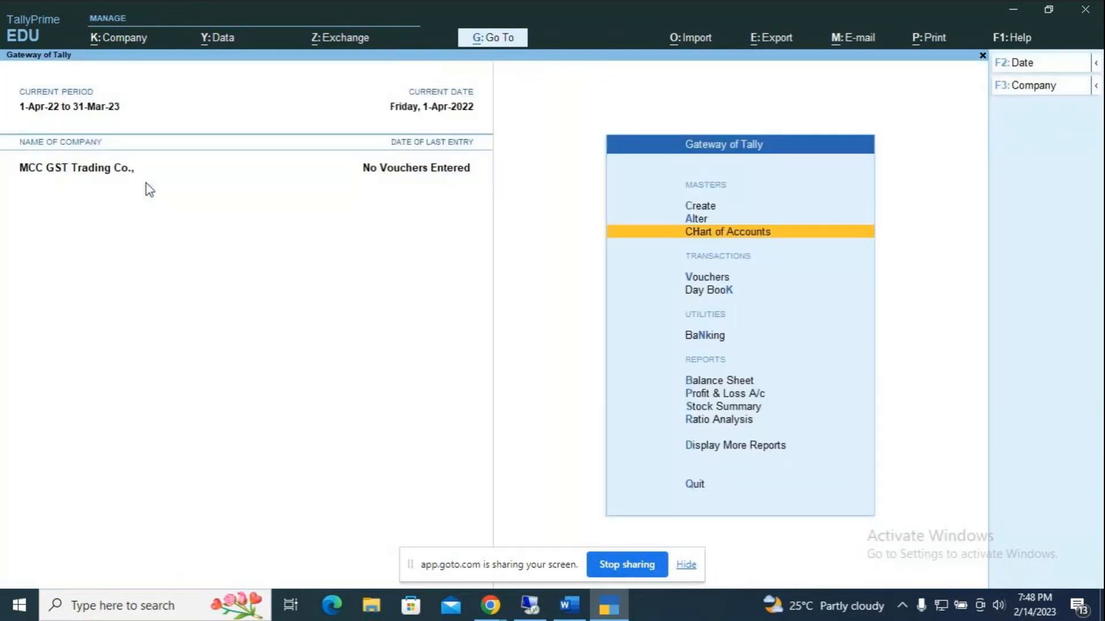
left_click(823, 236)
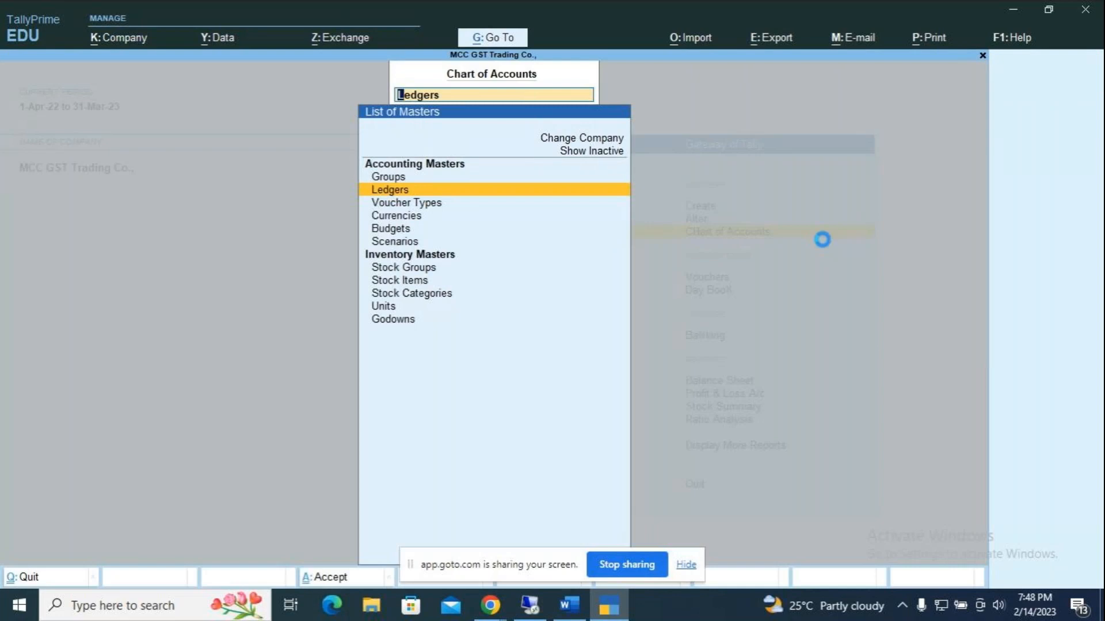
key("Return")
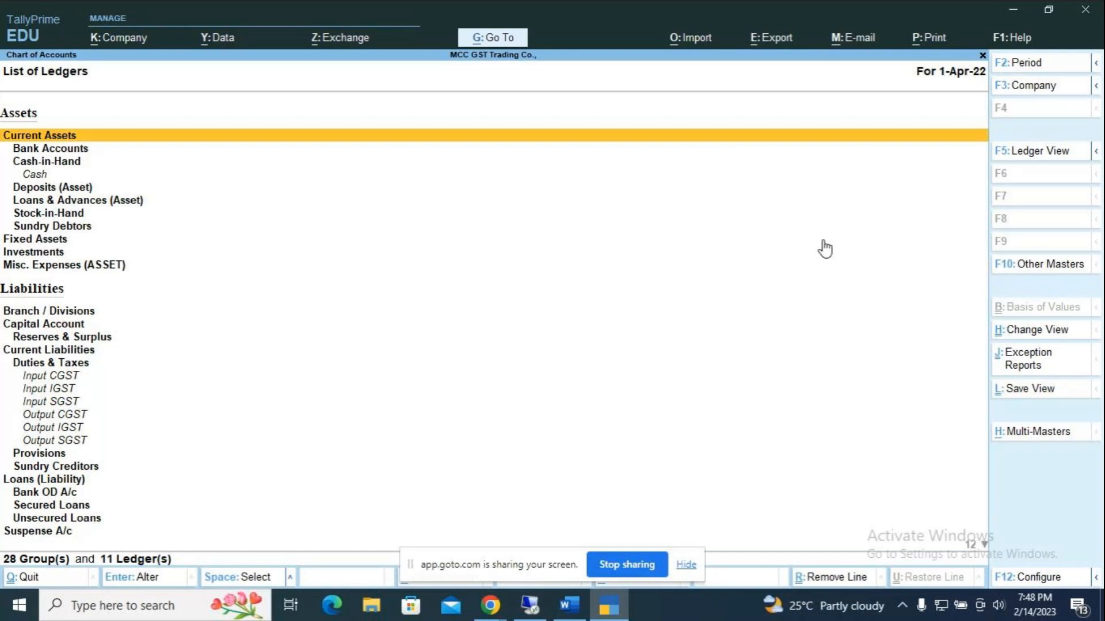
key("F5")
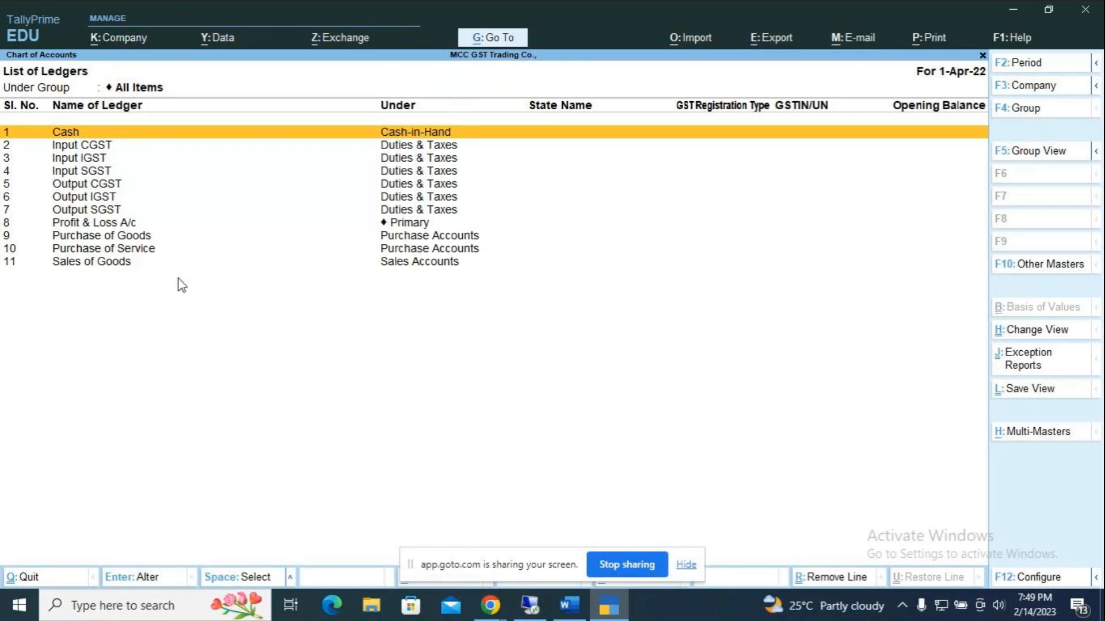
key("Escape")
key("Escape")
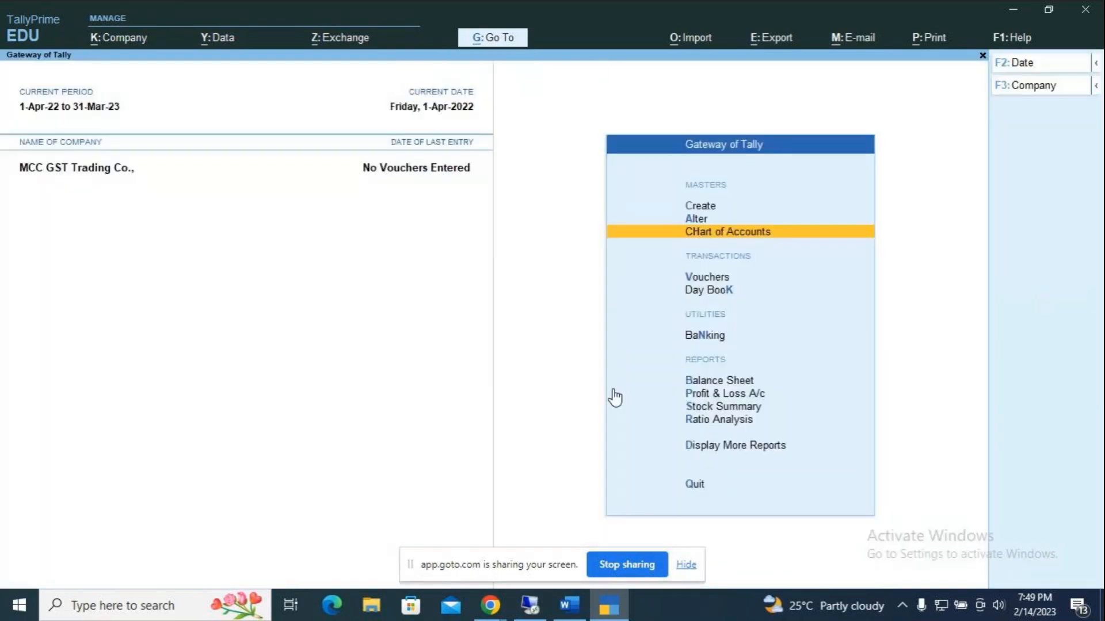
Start a new ledger named Sales of Services and place it under Sales Accounts.
key("Up")
key("Up")
key("Return")
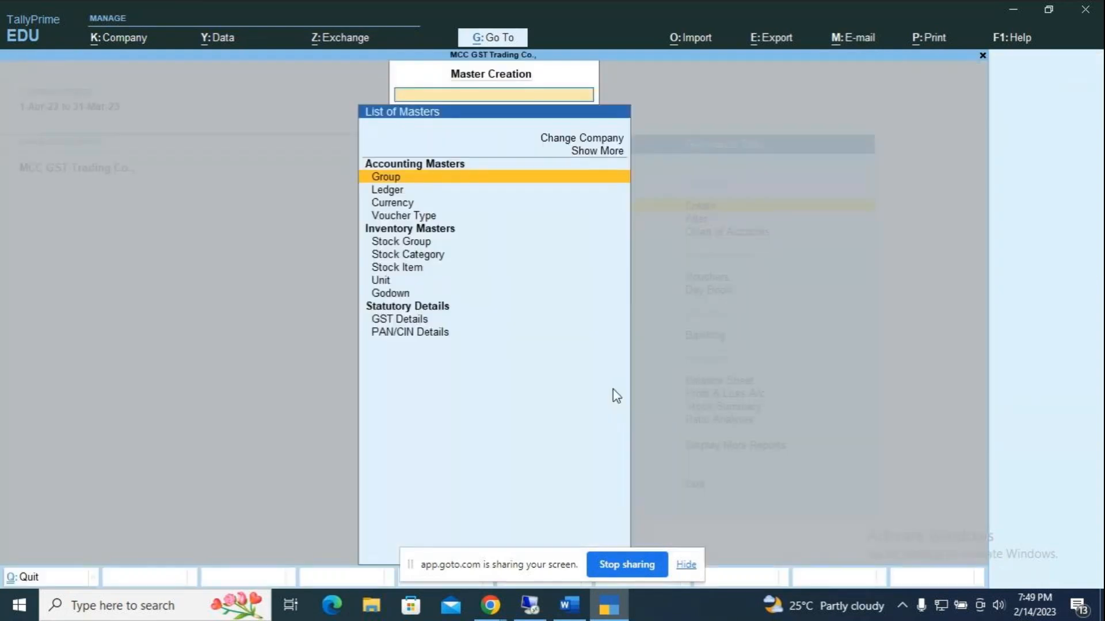
key("Down")
key("Return")
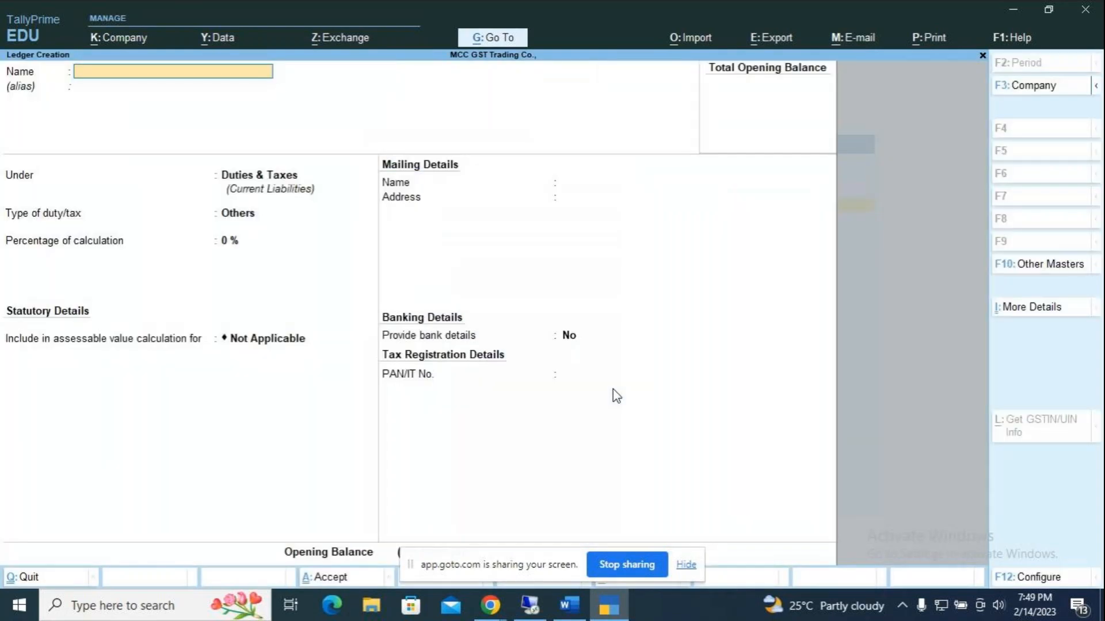
type("Sales of Services")
key("Return")
key("Return")
type("S")
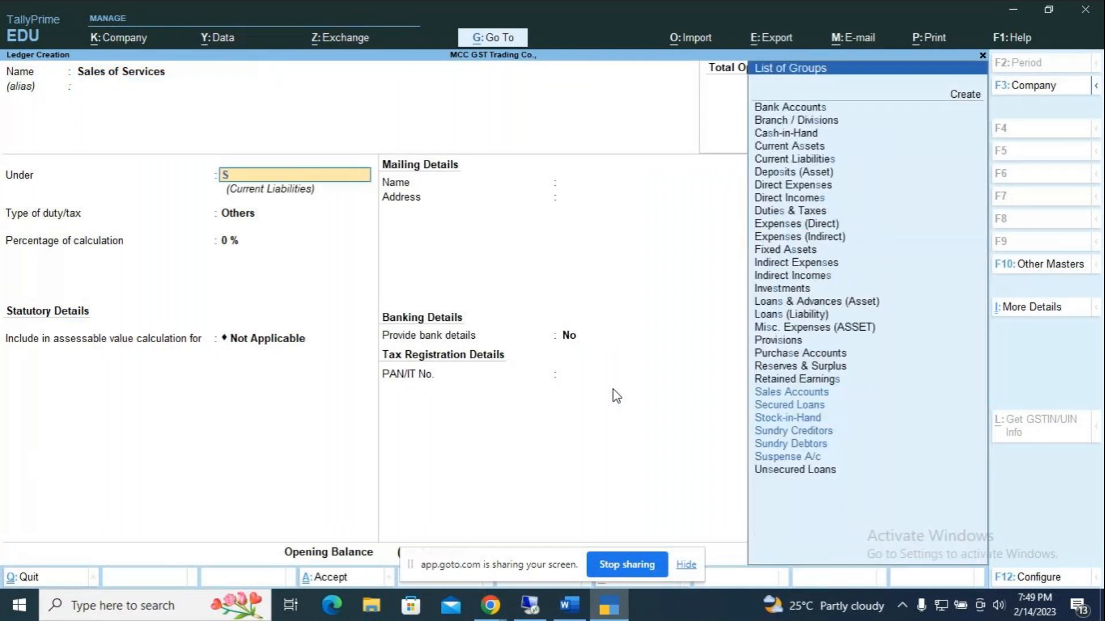
type("a")
key("Return")
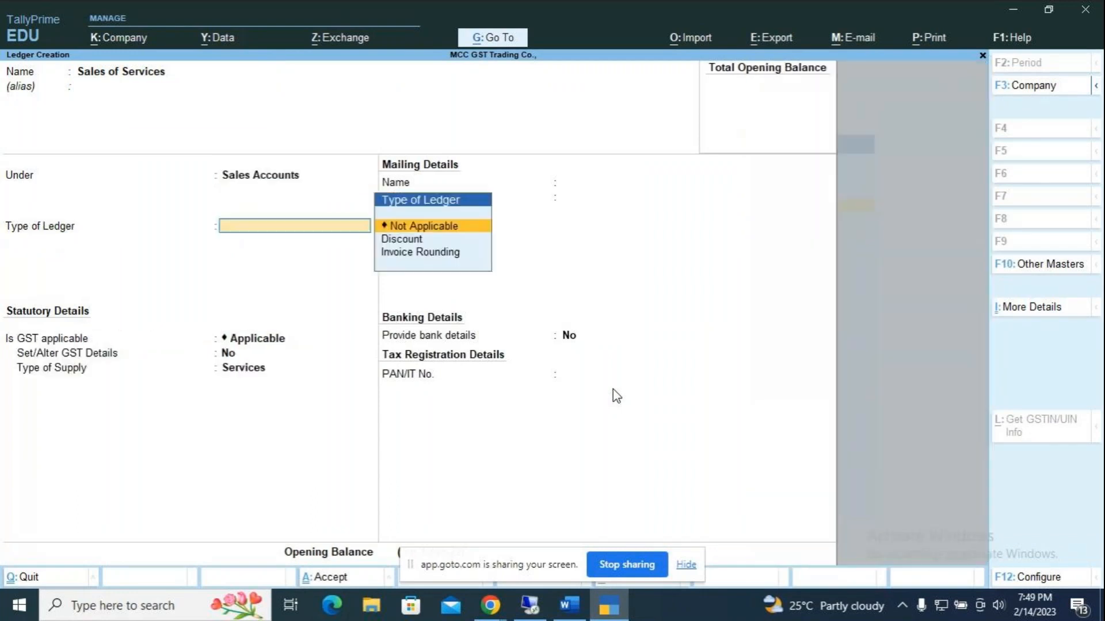
Save the Sales of Services ledger with ledger type Not Applicable, GST Applicable, Set/Alter GST Details No and supply type Services, and leave ledger creation.
key("Return")
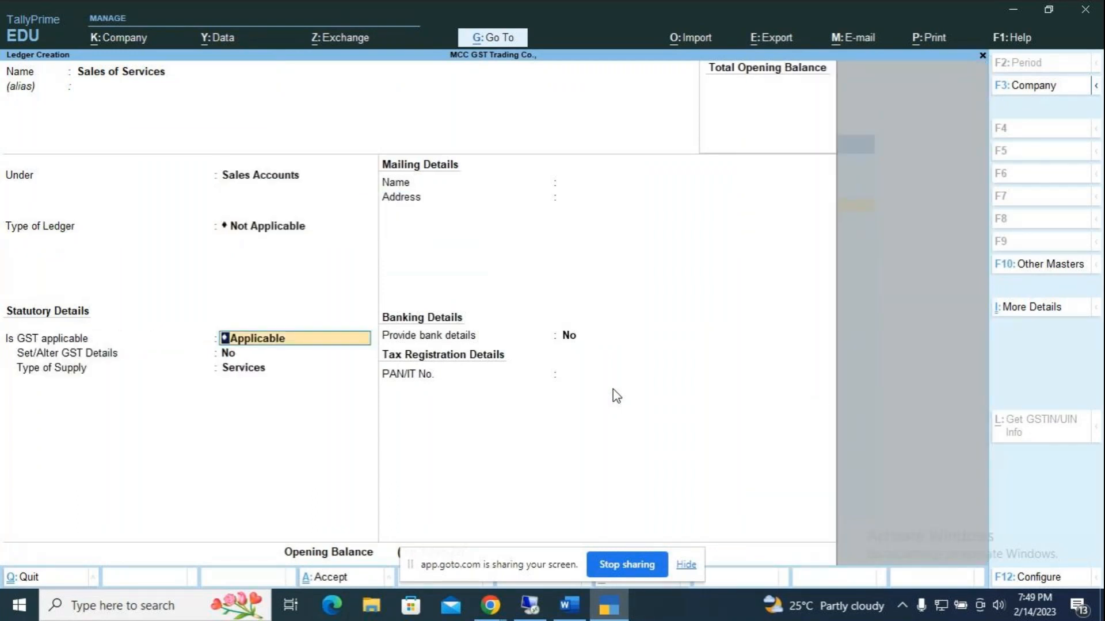
key("Return")
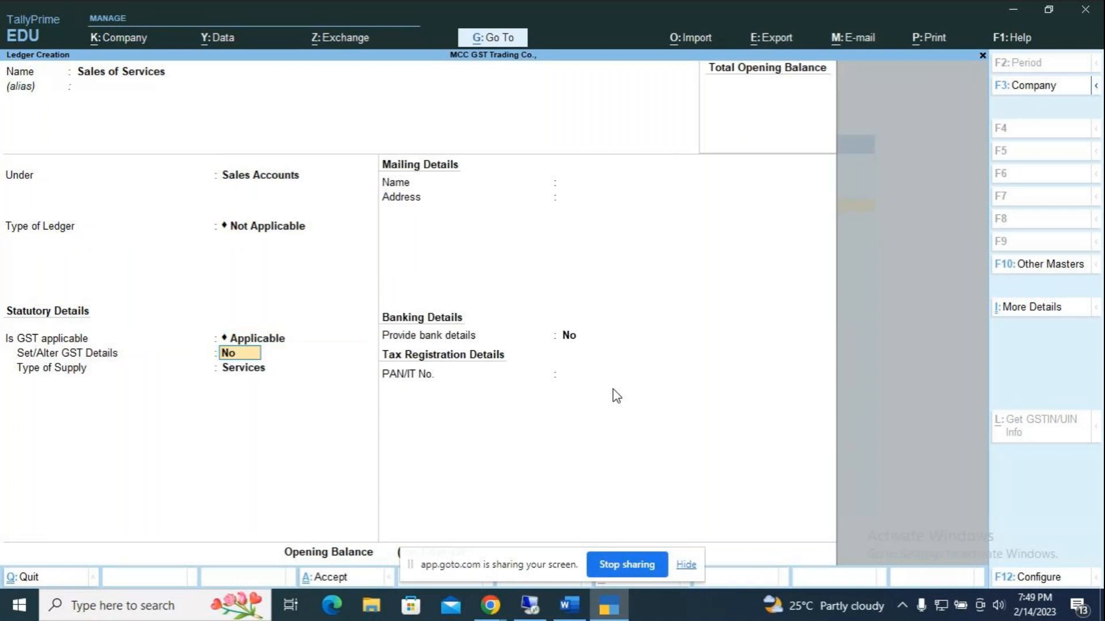
key("Return")
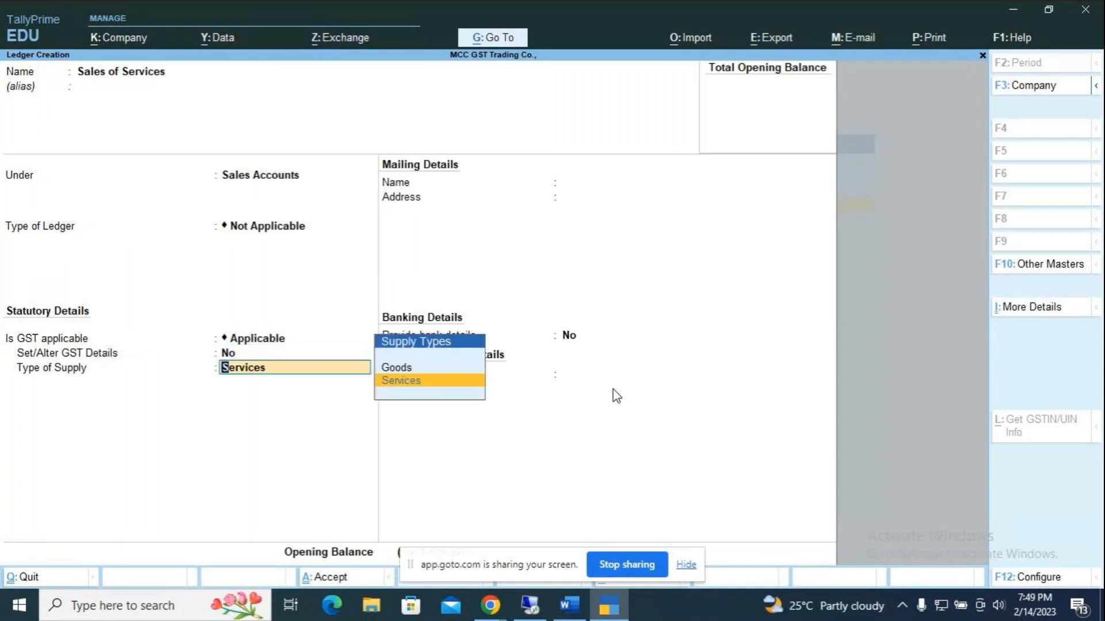
key("Return")
key("Return")
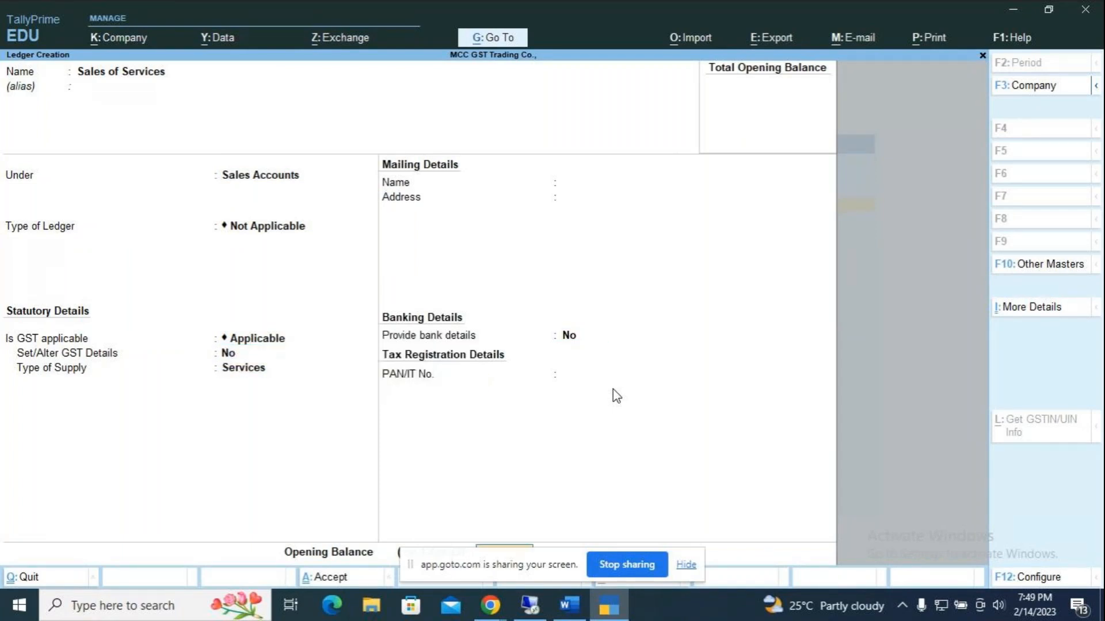
key("Return")
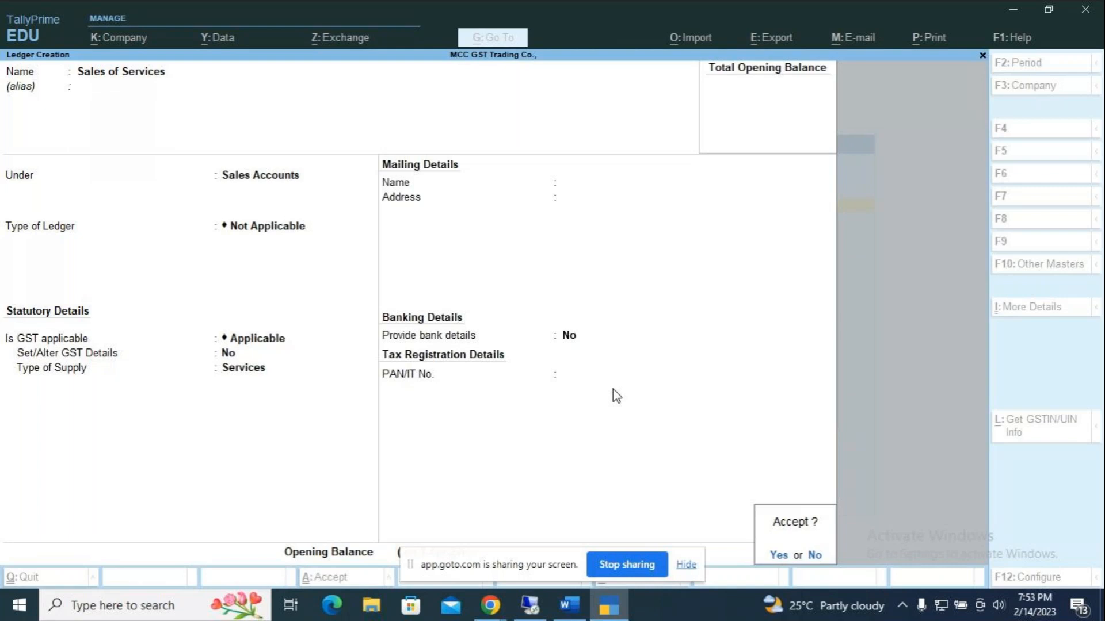
key("y")
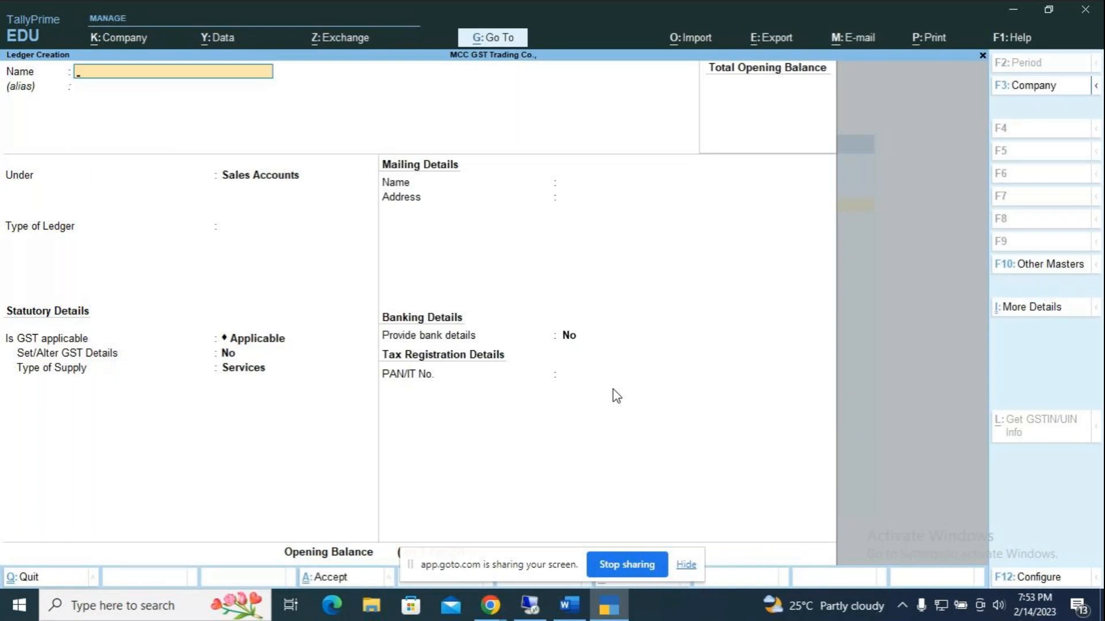
key("Escape")
key("y")
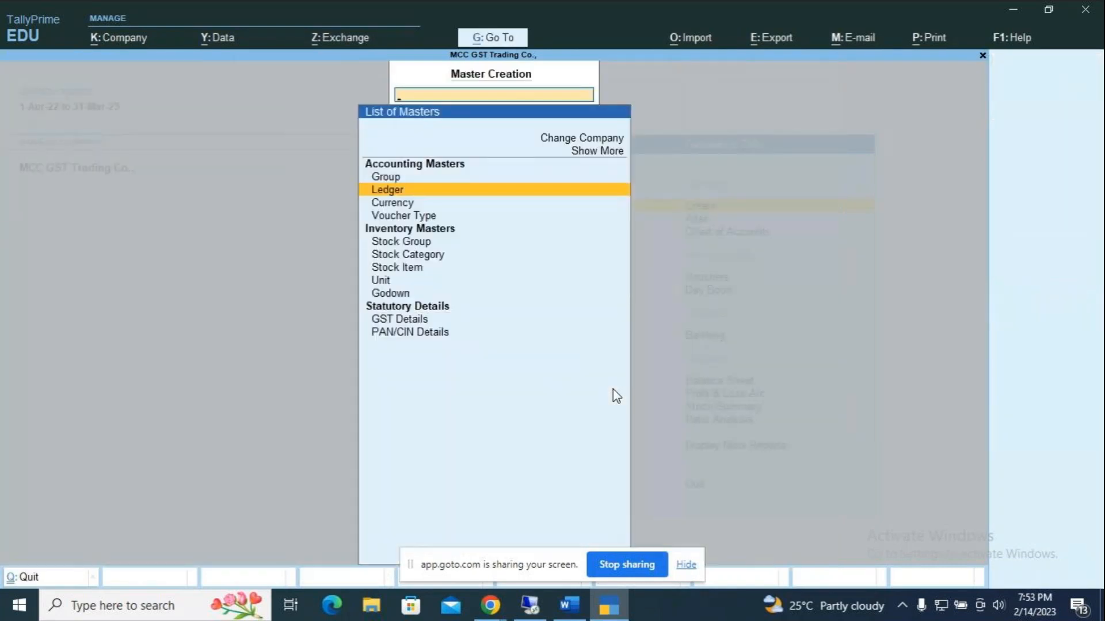
key("Escape")
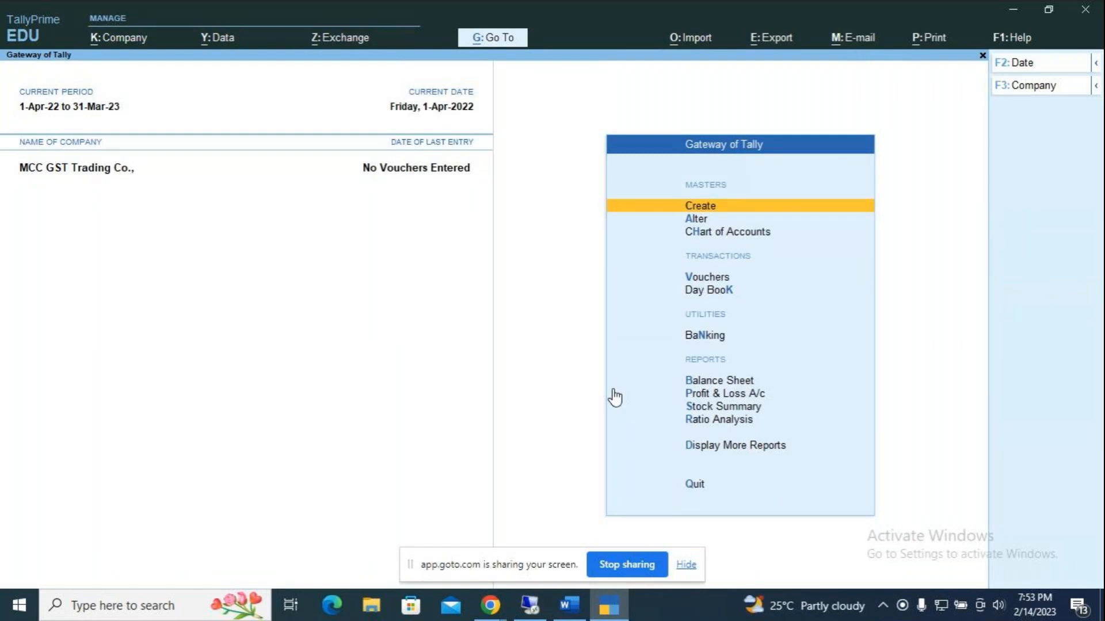
Switch to the GST word notes in Word and review the GST activation details and the ledger creation table.
key("alt+Tab")
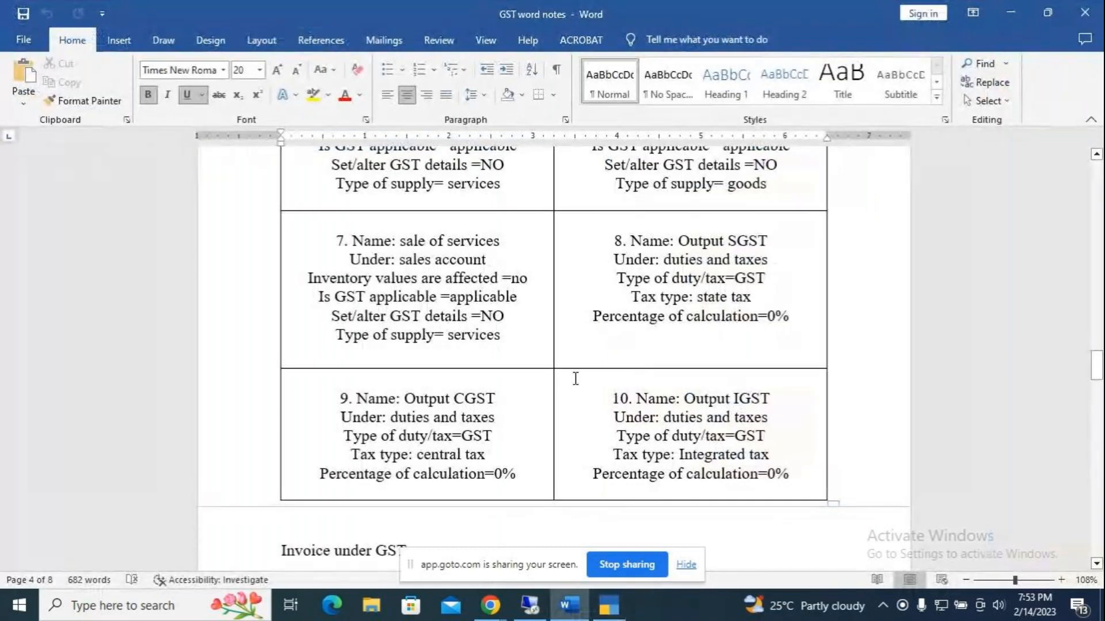
scroll(570, 374, "up", 1)
scroll(593, 247, "up", 3)
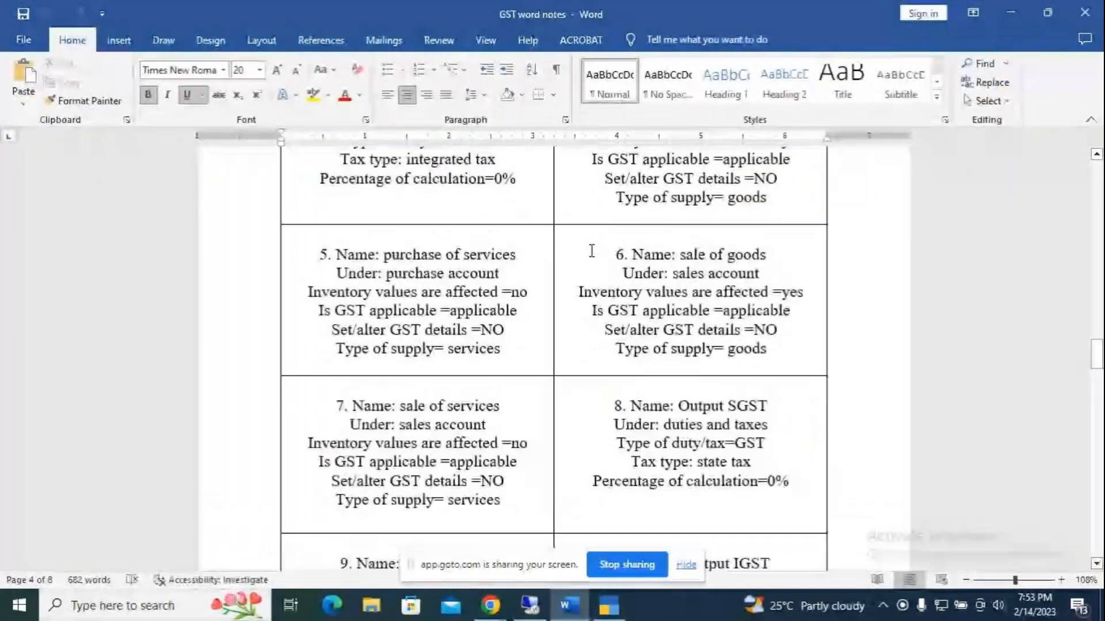
scroll(591, 251, "up", 15)
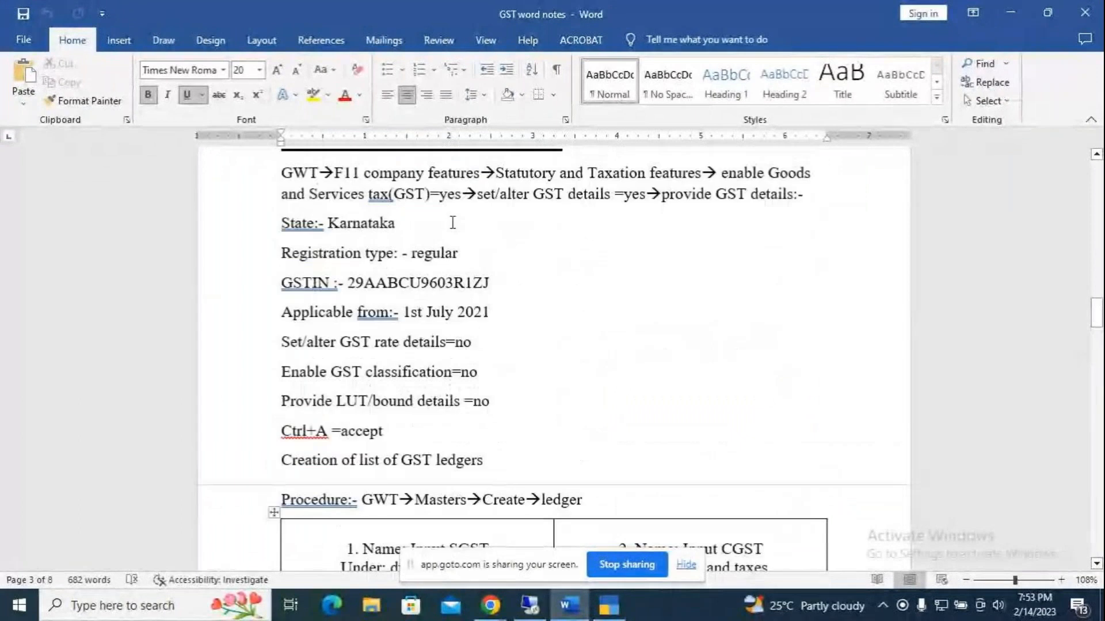
scroll(467, 317, "down", 7)
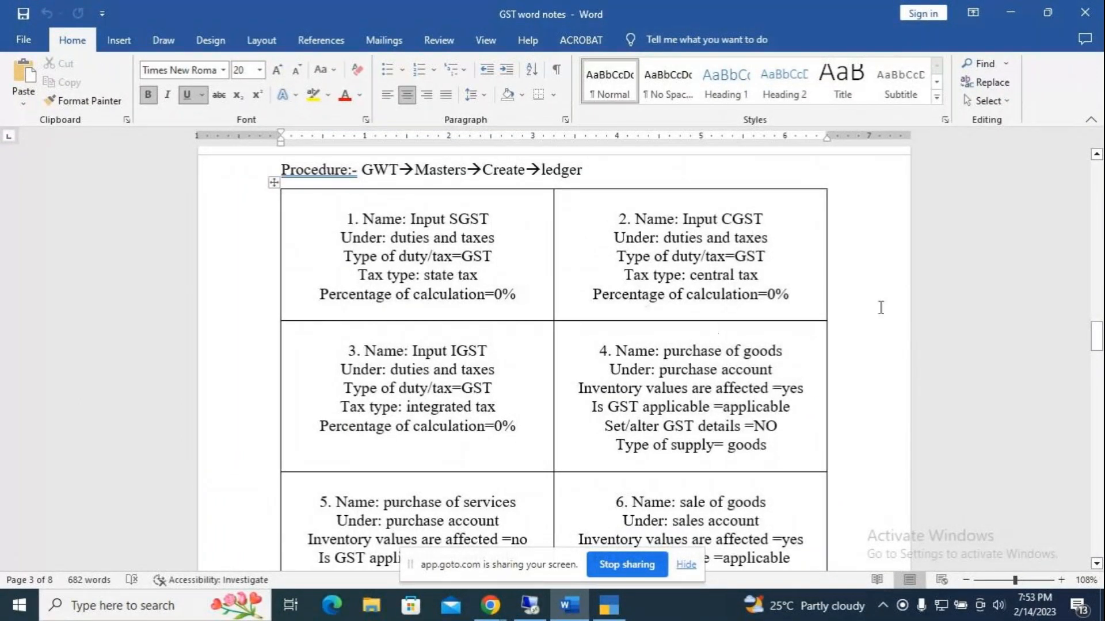
Close TallyPrime and the GST word notes document, and switch to the GoTo meeting window in Chrome.
key("alt+Tab")
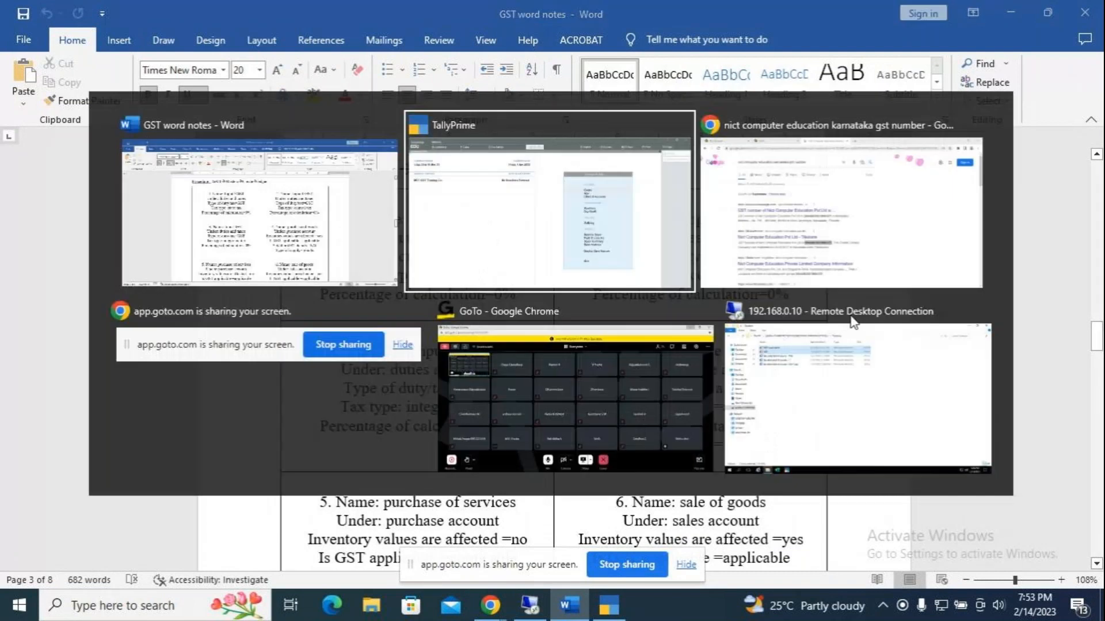
key("alt+Tab")
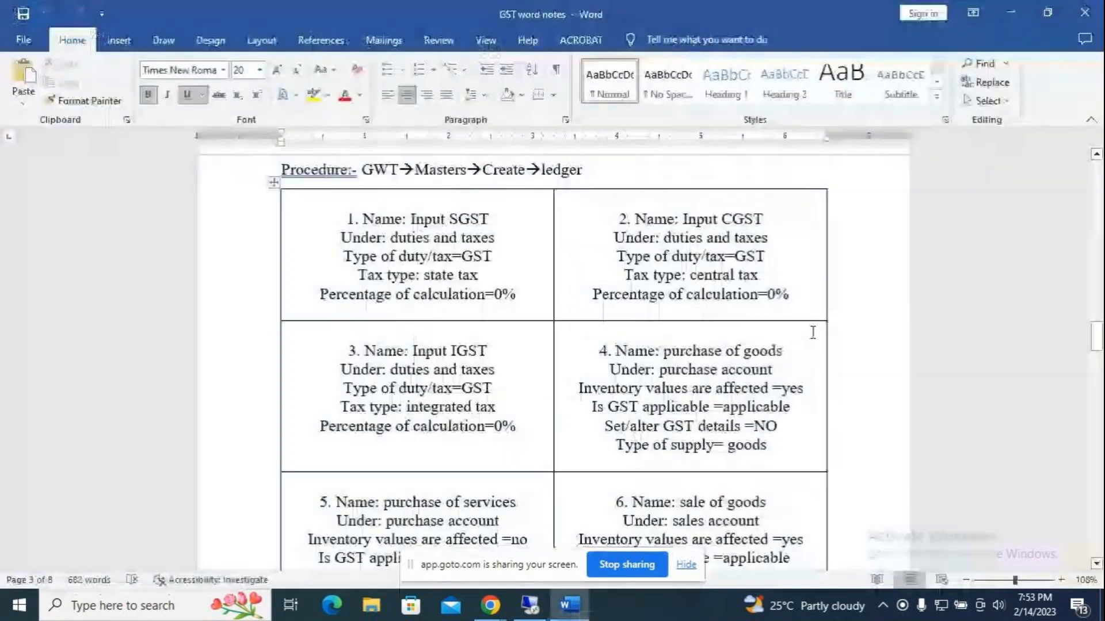
left_click(1084, 12)
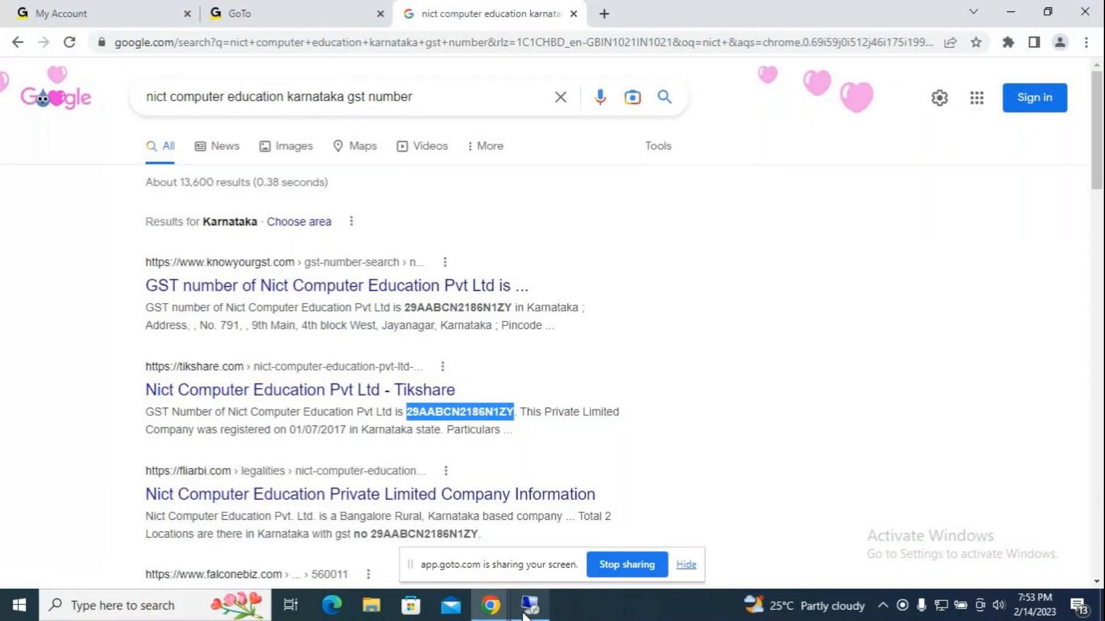
left_click(491, 606)
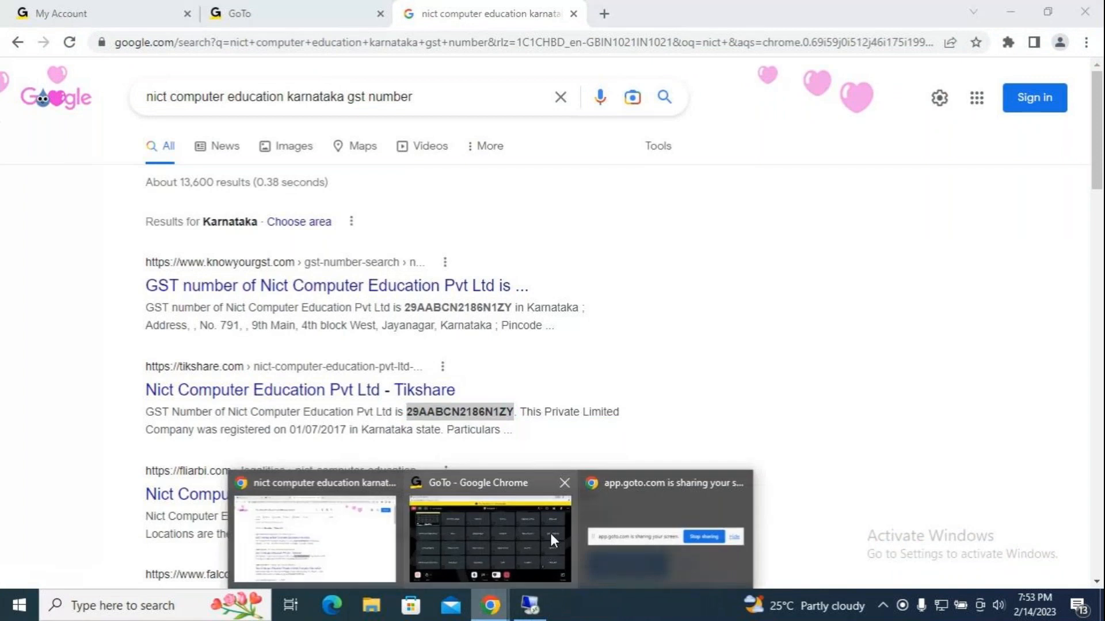
left_click(551, 534)
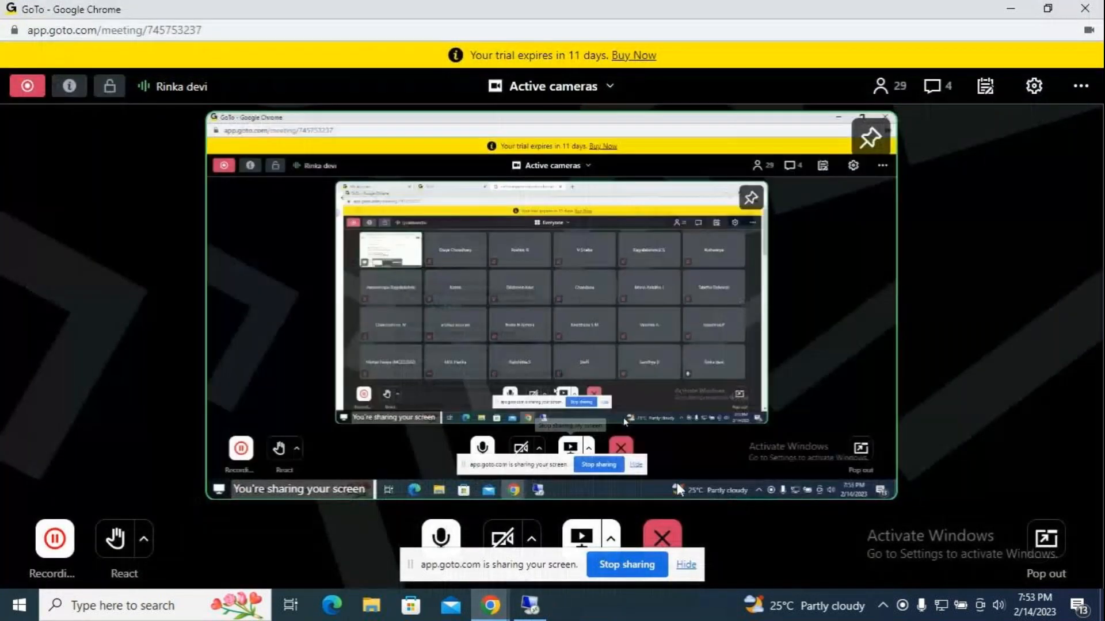